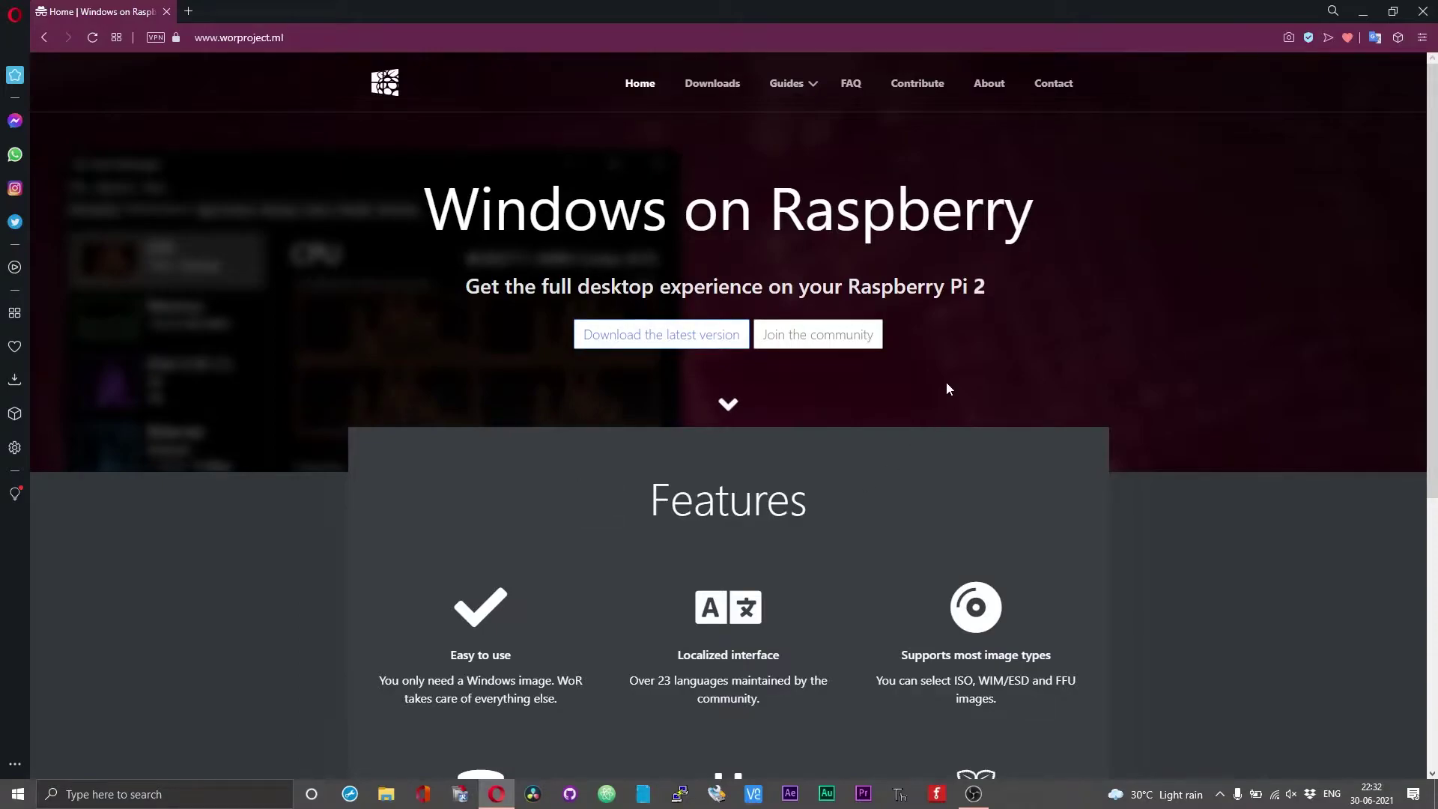
# Download the Windows on Raspberry imager version 2.1.2 from the Downloads page
pyautogui.click(676, 344)
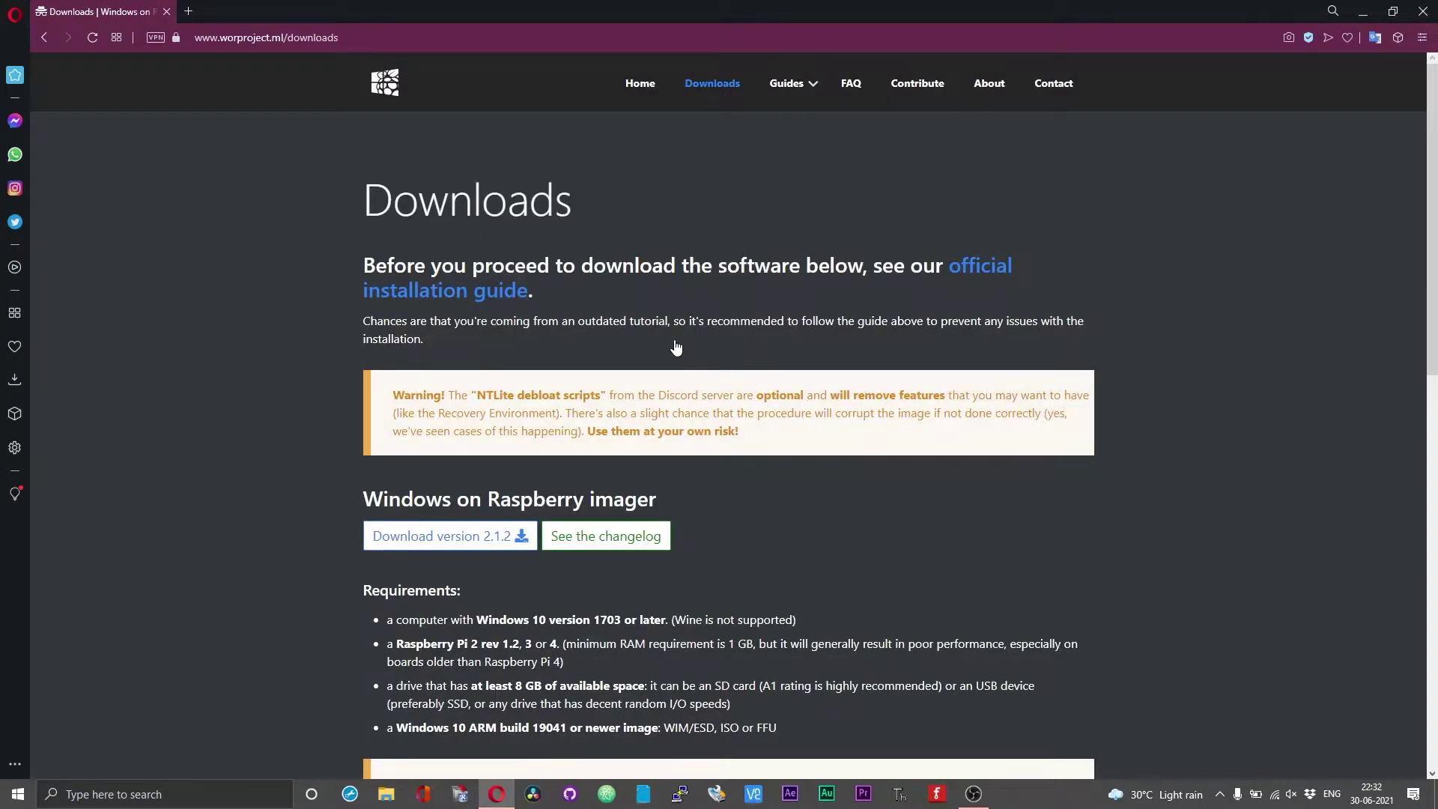
pyautogui.scroll(-2, 732, 447)
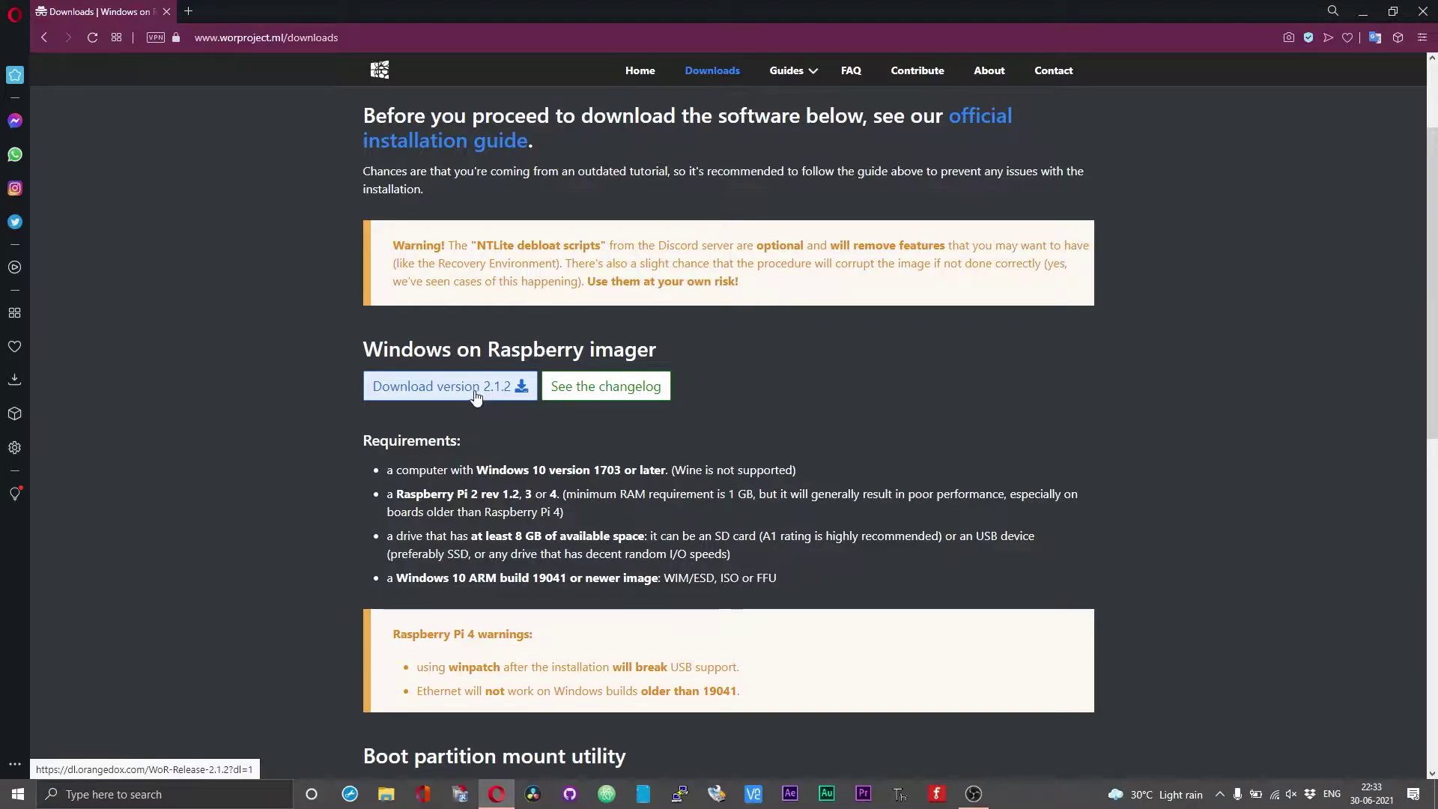
pyautogui.click(475, 387)
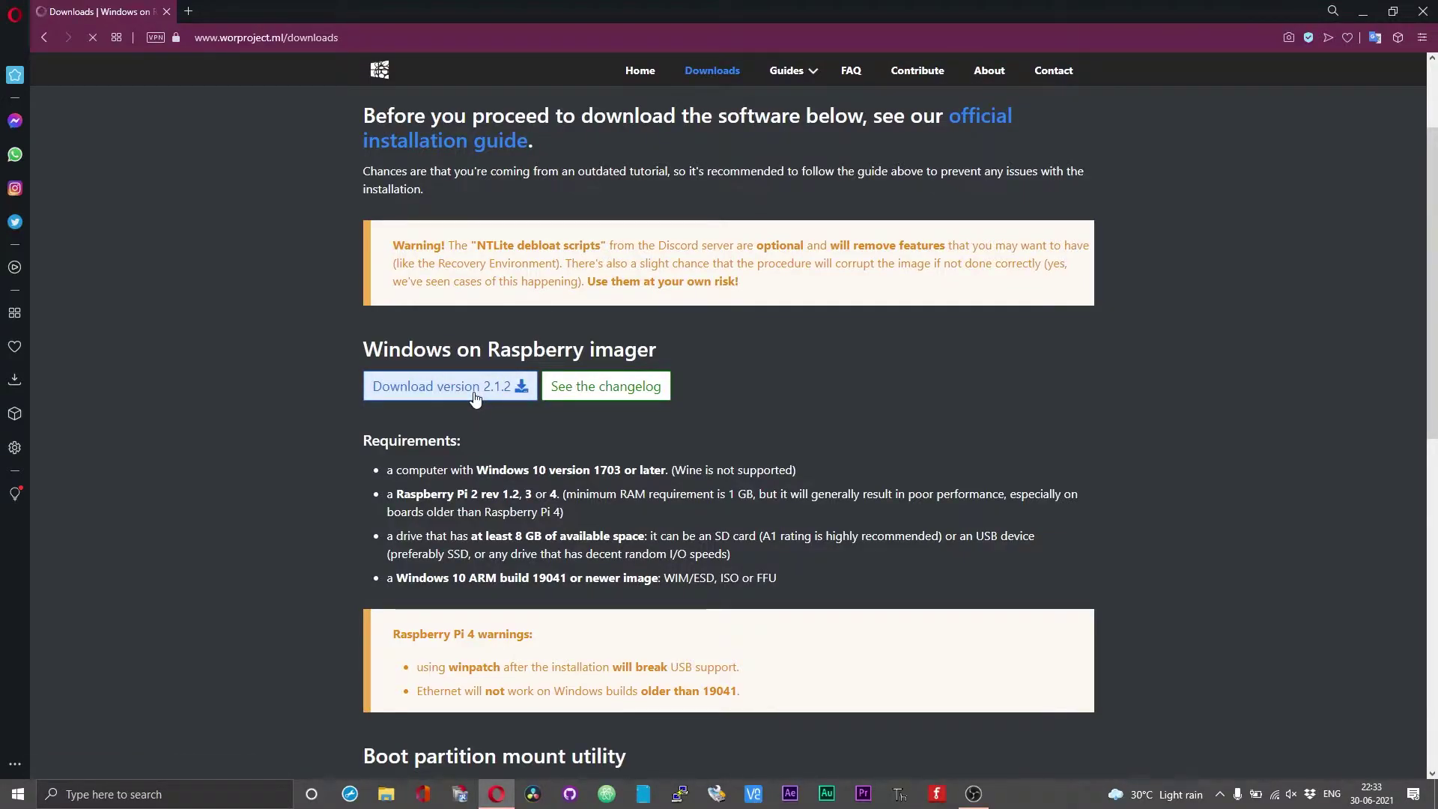
# Scroll down to the Getting Windows images section listing UUPDump and uup.rg-adguard.net
pyautogui.scroll(-2, 734, 388)
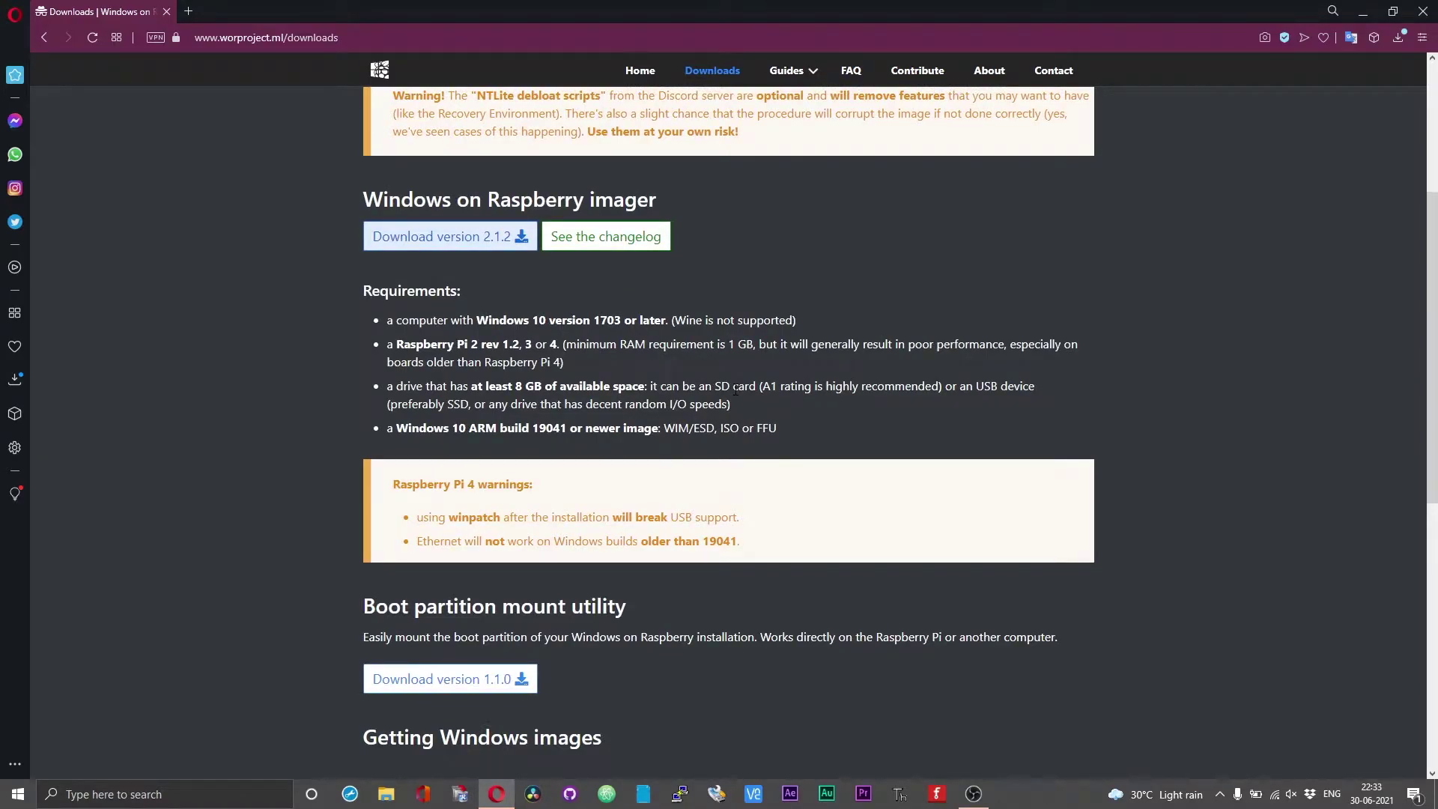
pyautogui.scroll(-2, 749, 342)
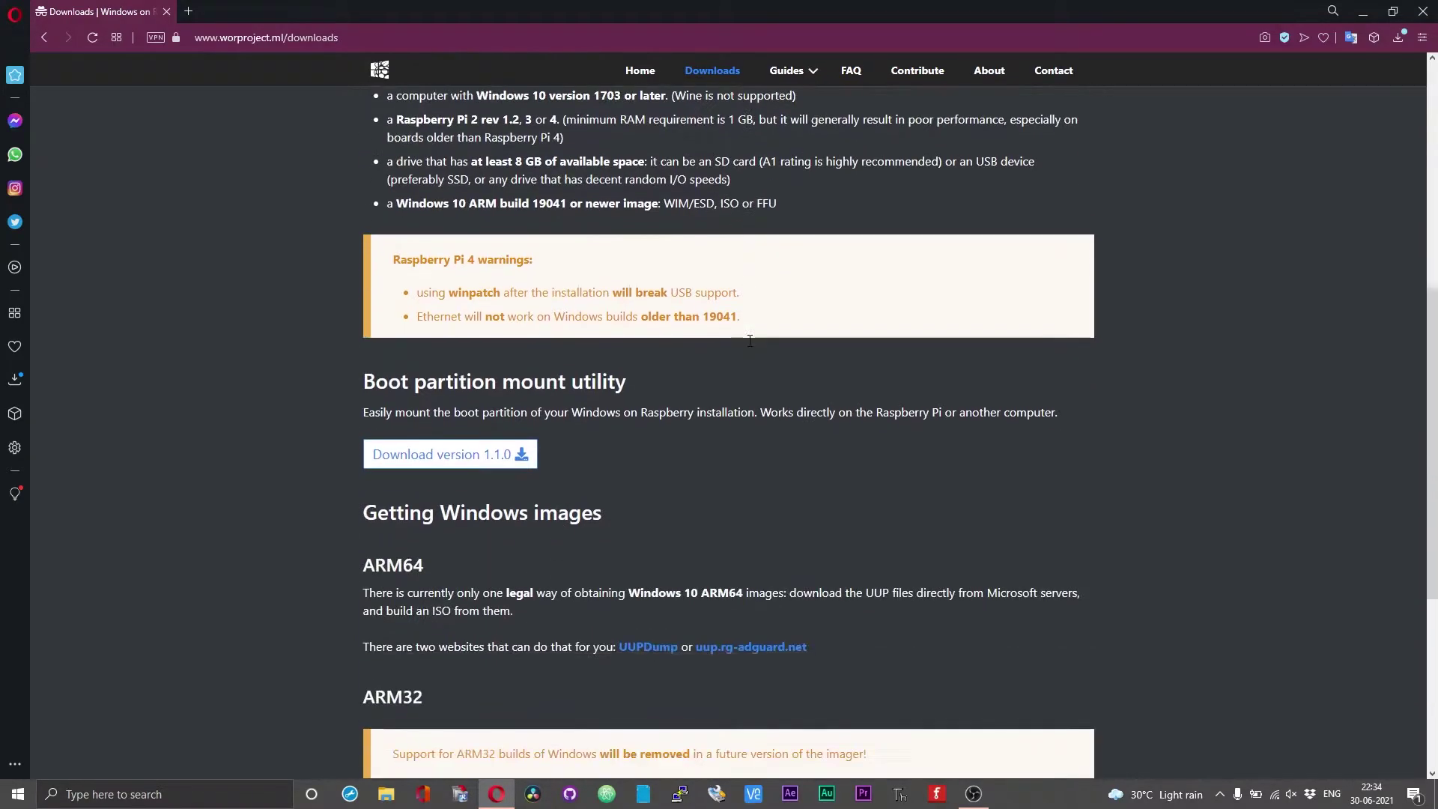
pyautogui.scroll(-4, 749, 341)
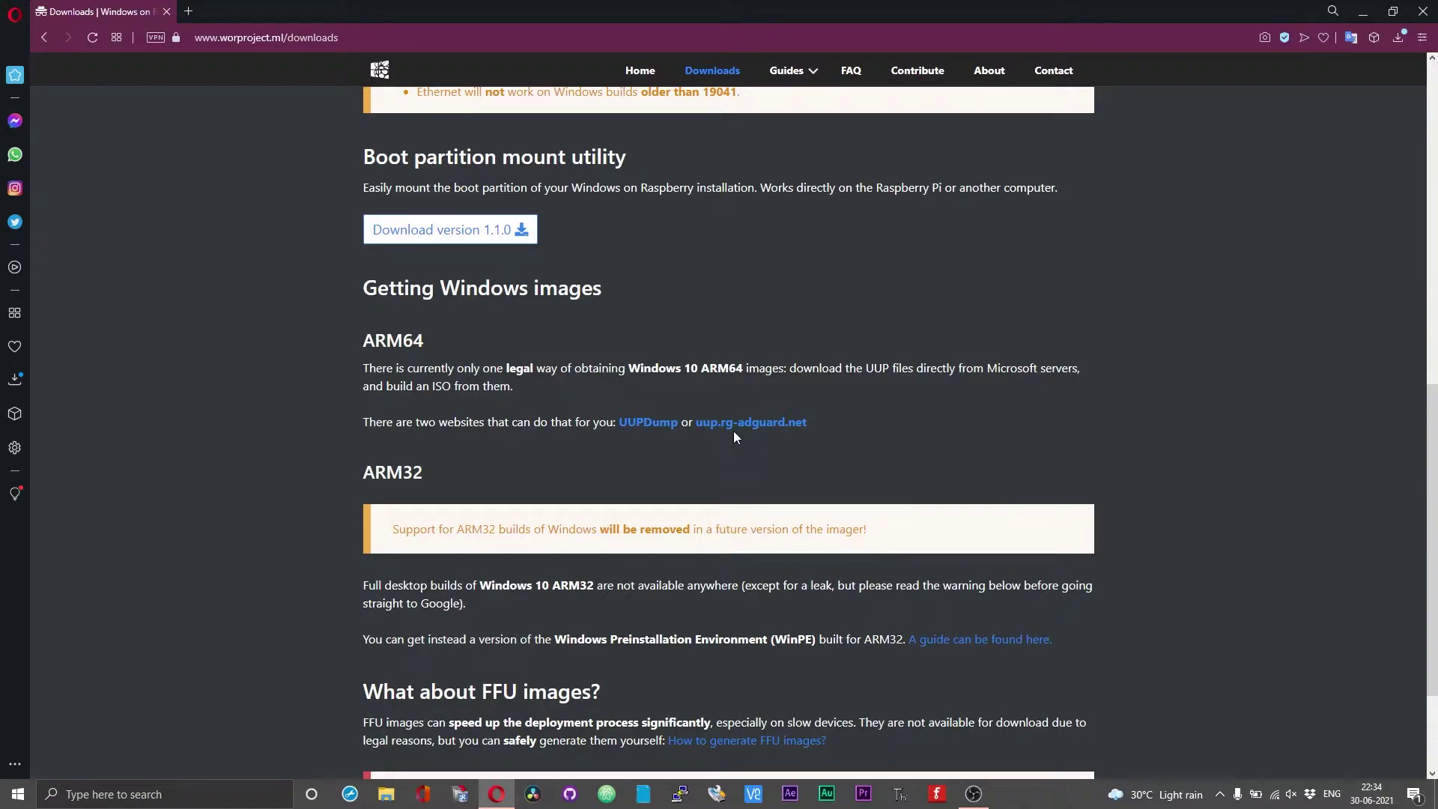
# On UUP dump, choose Windows 11 Insider Preview 22000.51 arm64, English (United States), Windows Home only
pyautogui.click(658, 425)
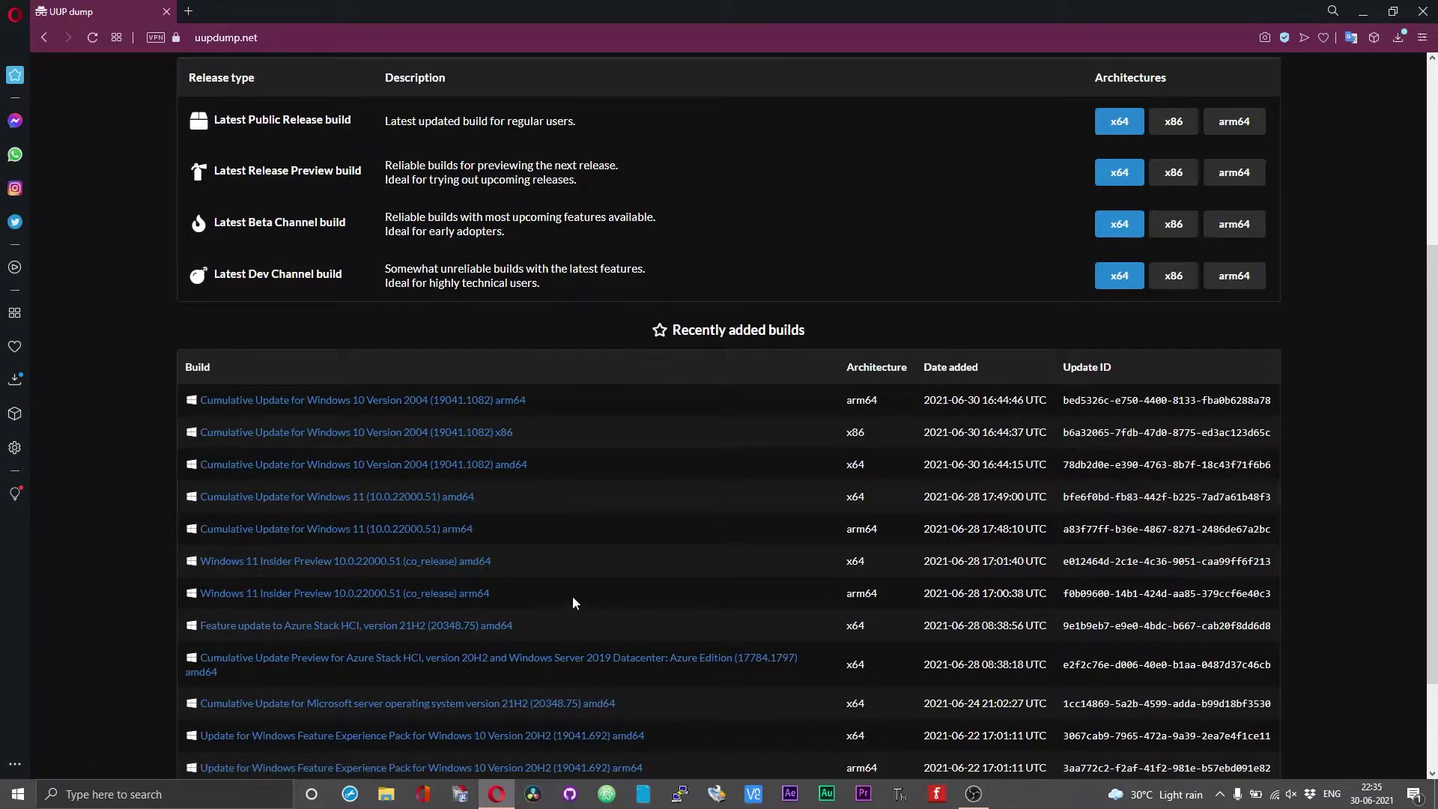
pyautogui.click(456, 597)
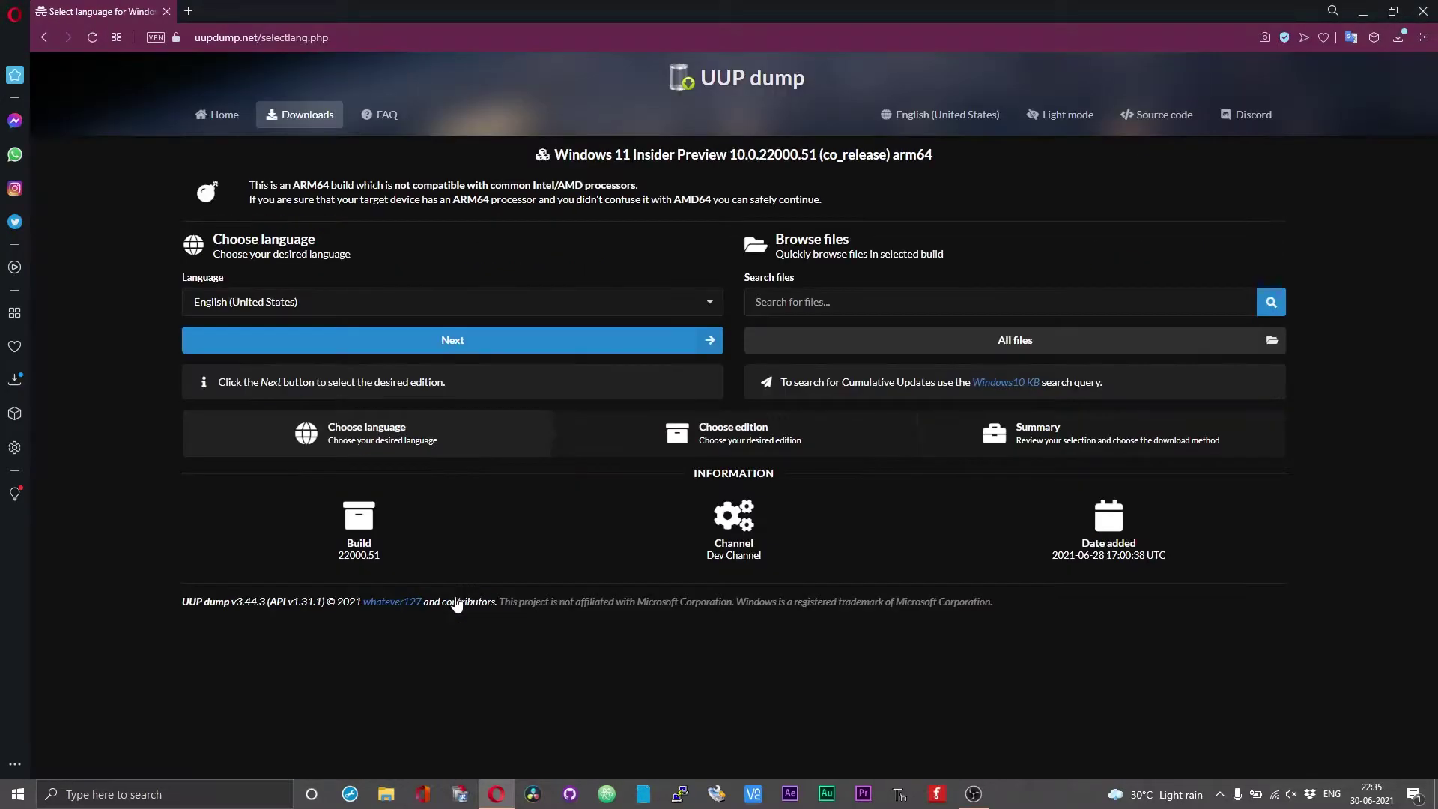
pyautogui.click(400, 309)
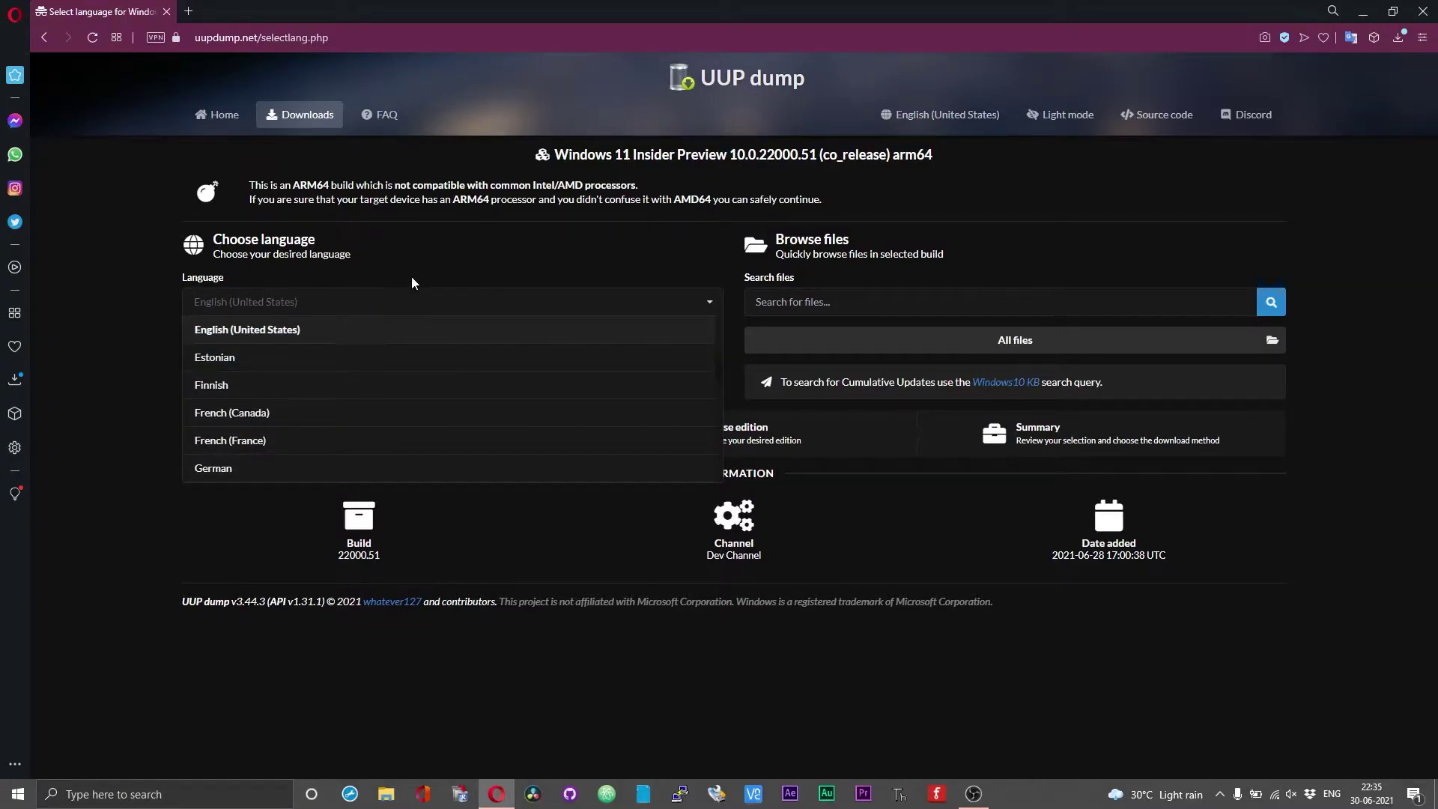
pyautogui.click(418, 264)
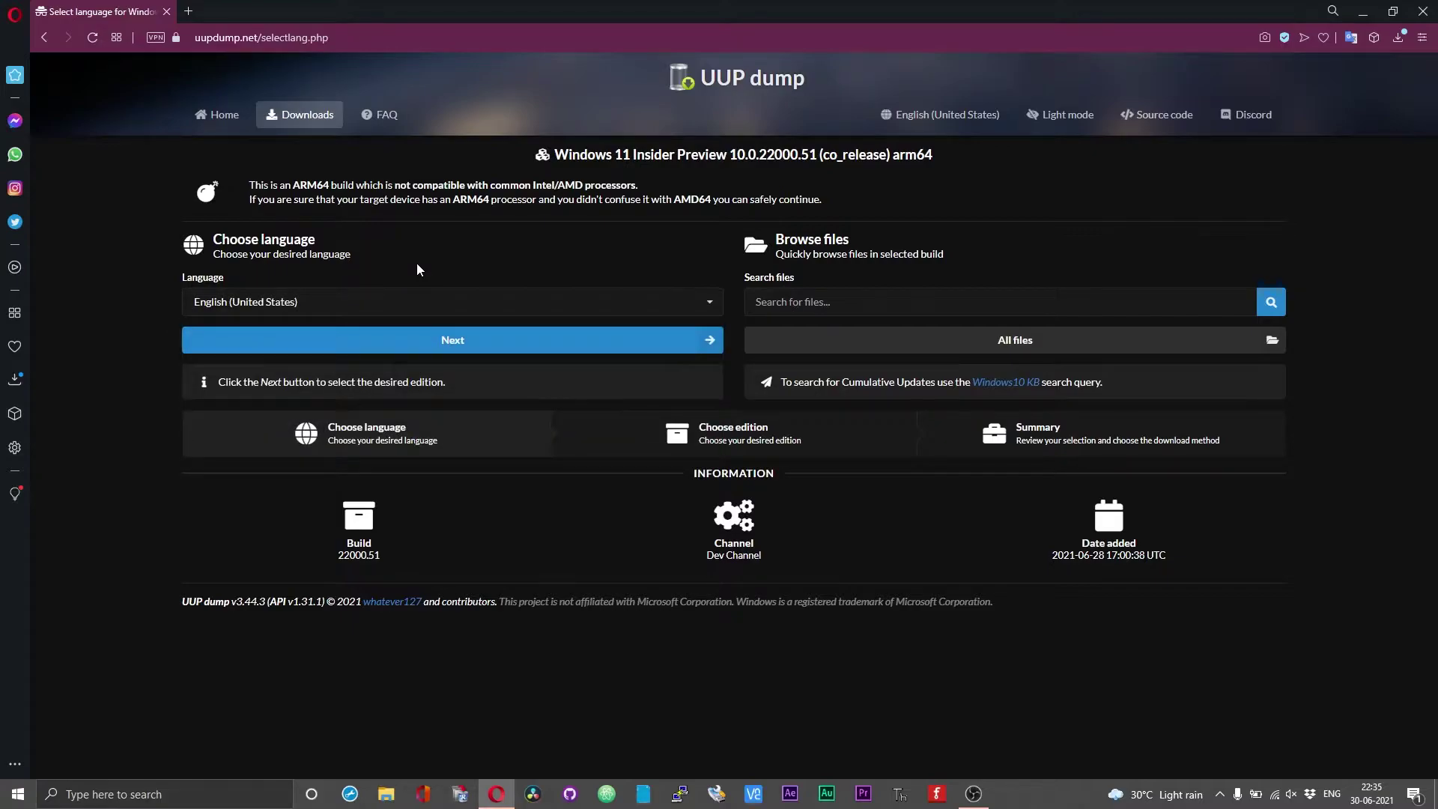
pyautogui.click(412, 343)
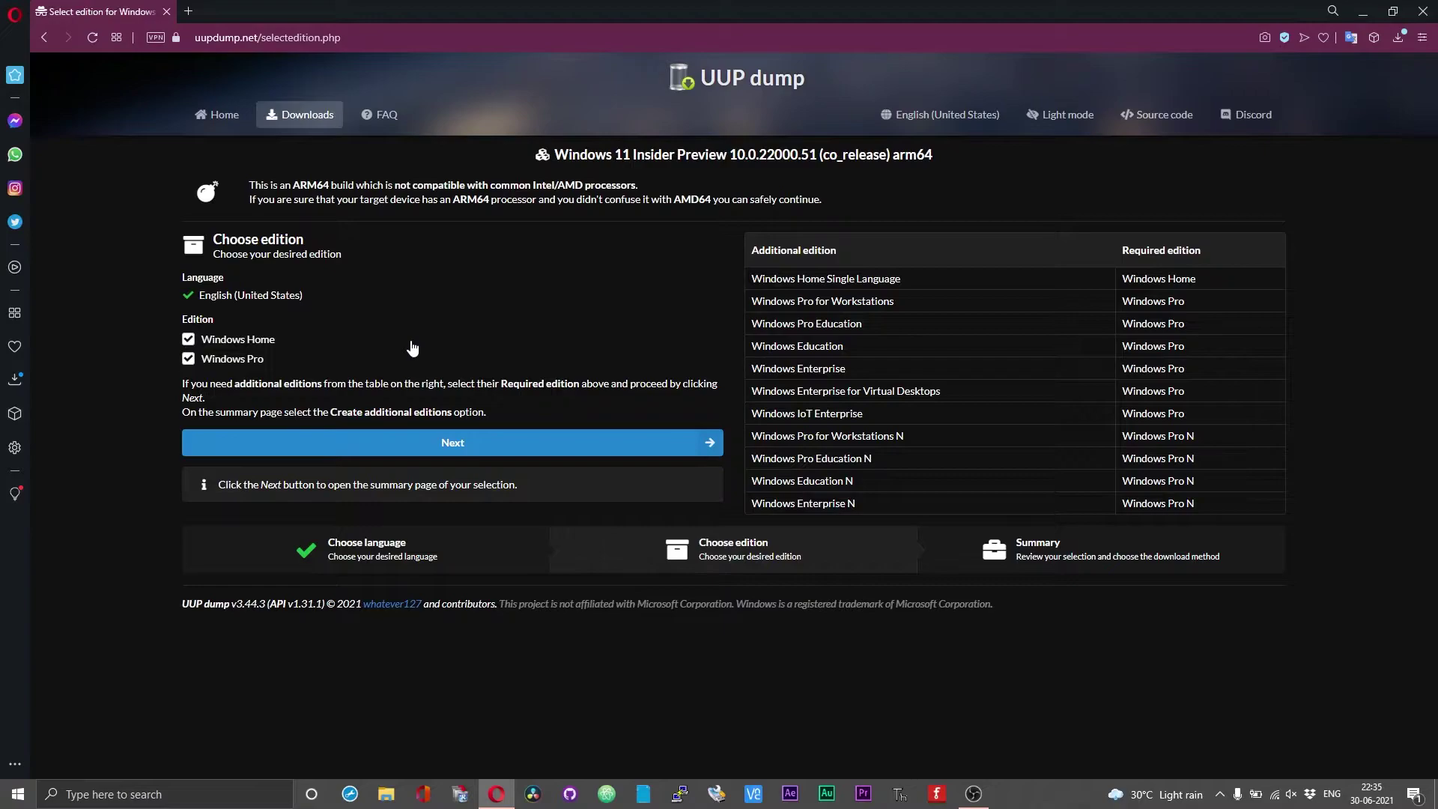
pyautogui.click(255, 362)
pyautogui.click(397, 445)
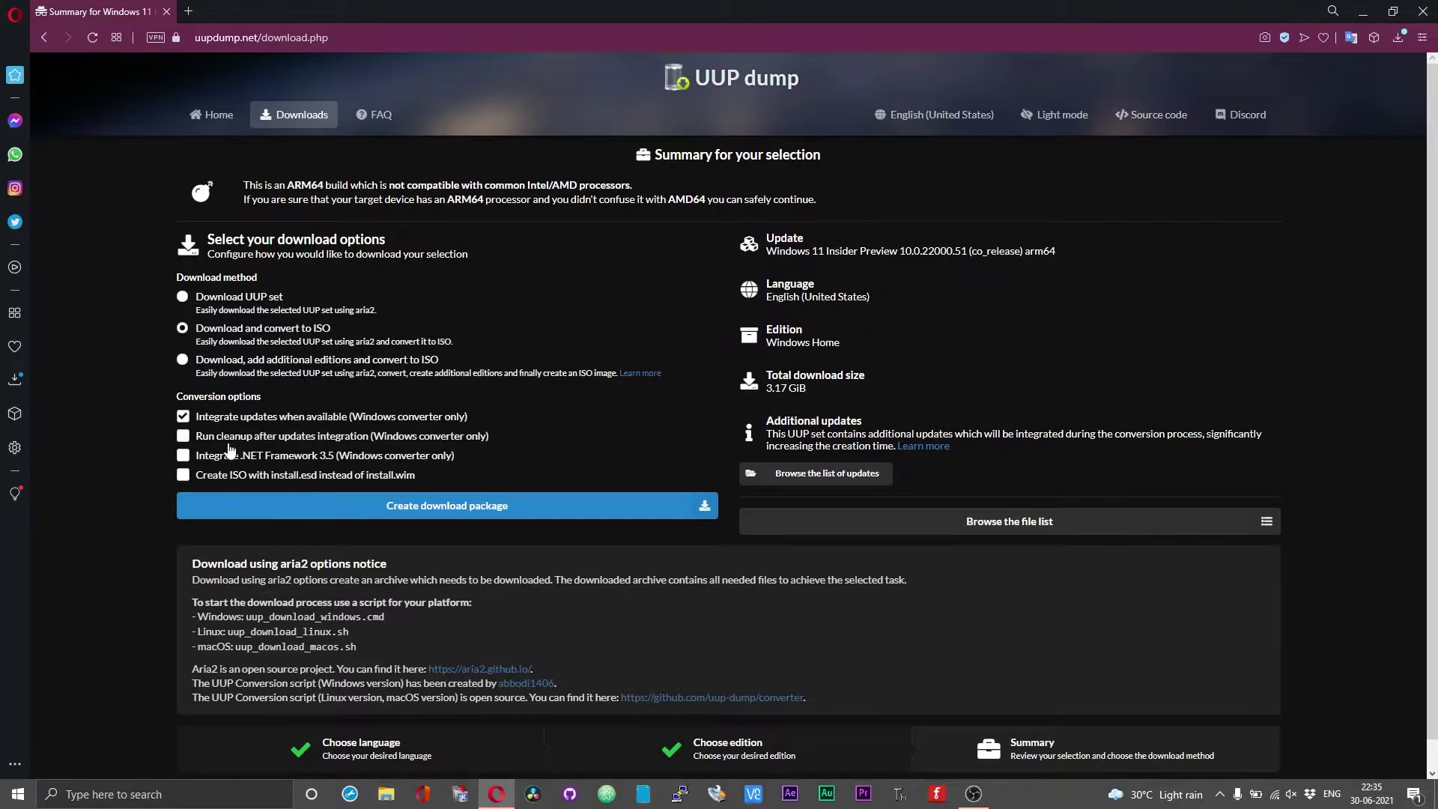
# Save 22000.51_arm64_en-us_core_f0b09600_convert.zip, then go back to the Windows on Raspberry downloads page
pyautogui.click(443, 509)
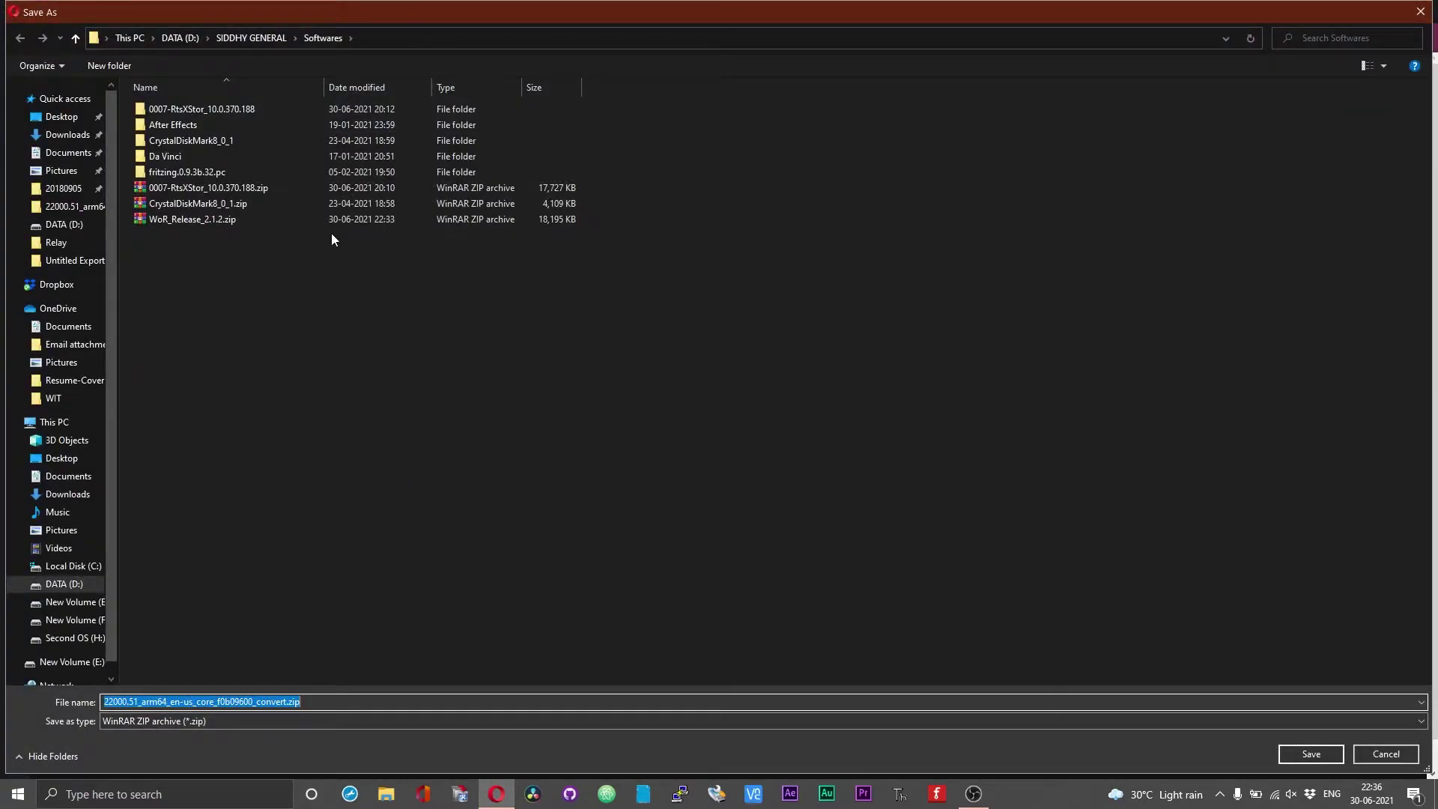
pyautogui.click(1311, 752)
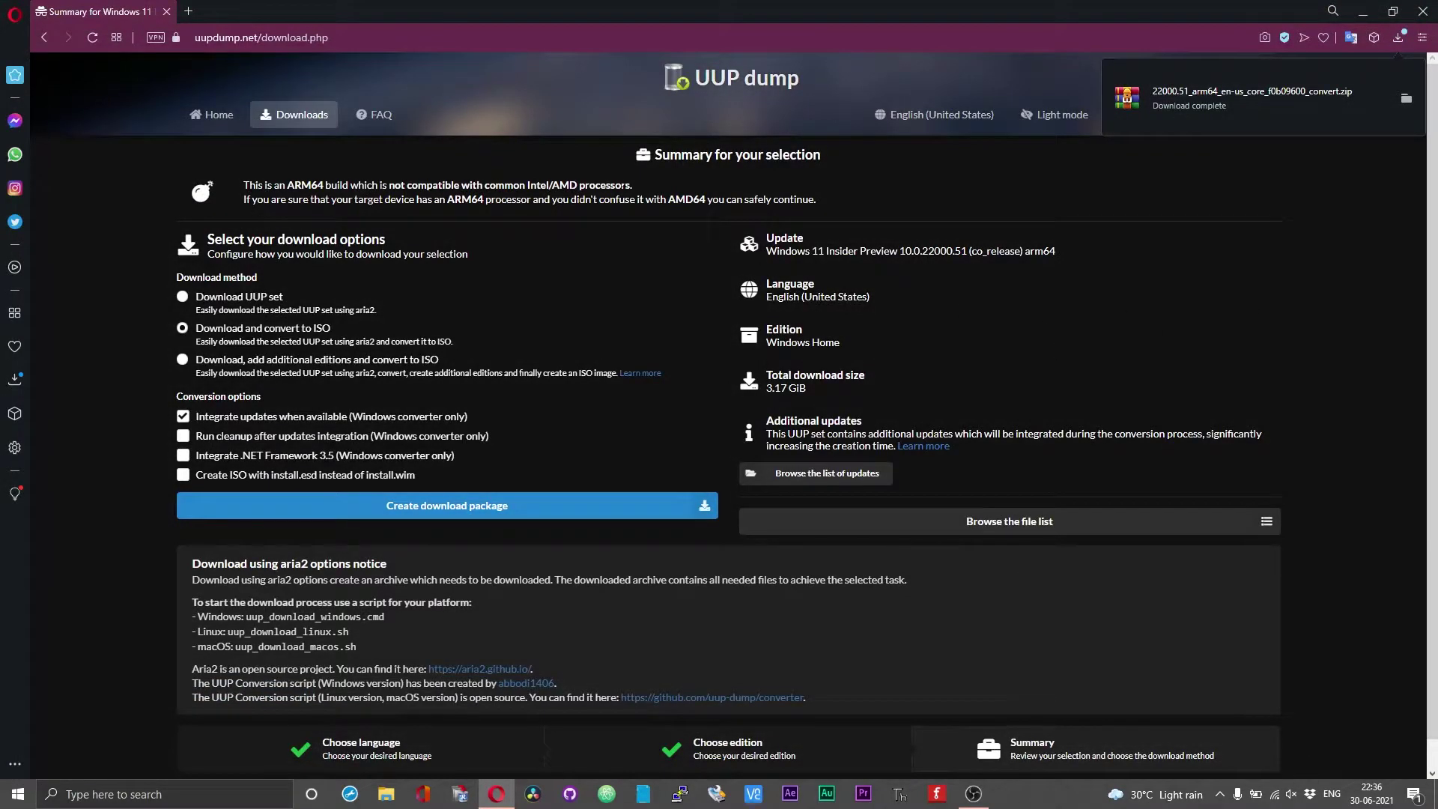
pyautogui.click(40, 39)
pyautogui.click(39, 39)
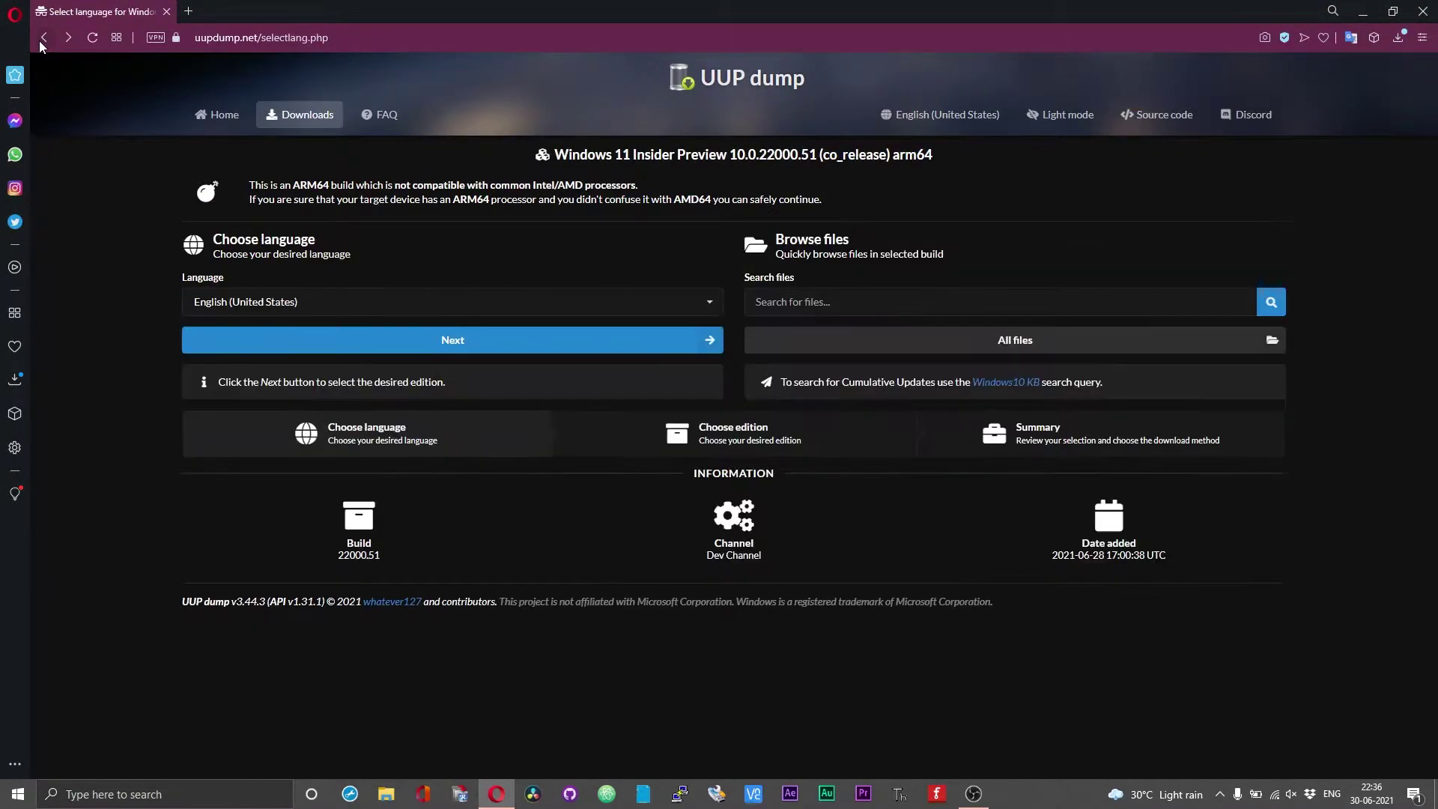
pyautogui.click(39, 41)
pyautogui.click(39, 42)
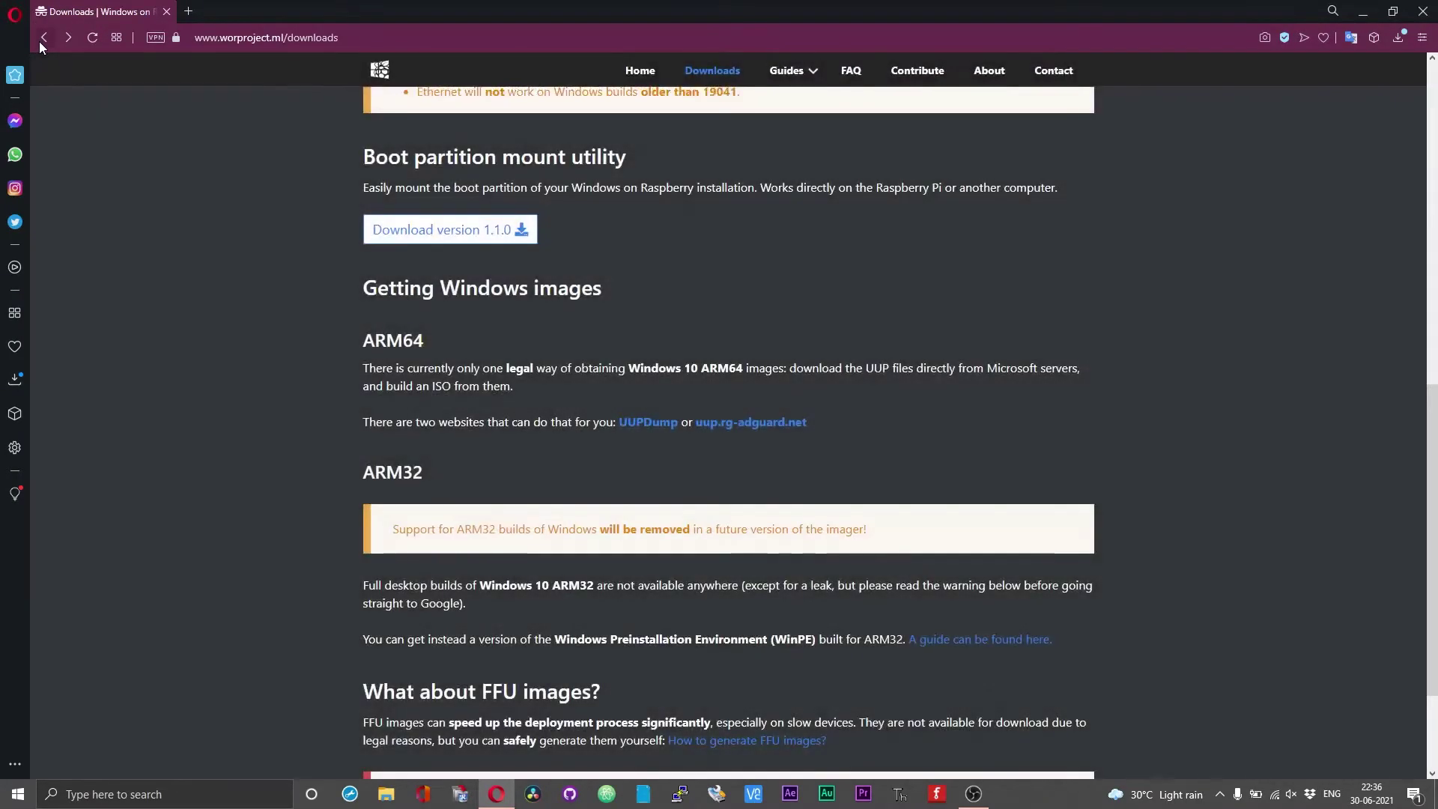
# On uup.rg-adguard.net, select Windows (Insider version) and the Windows 11 22000.51 arm64 build
pyautogui.click(735, 424)
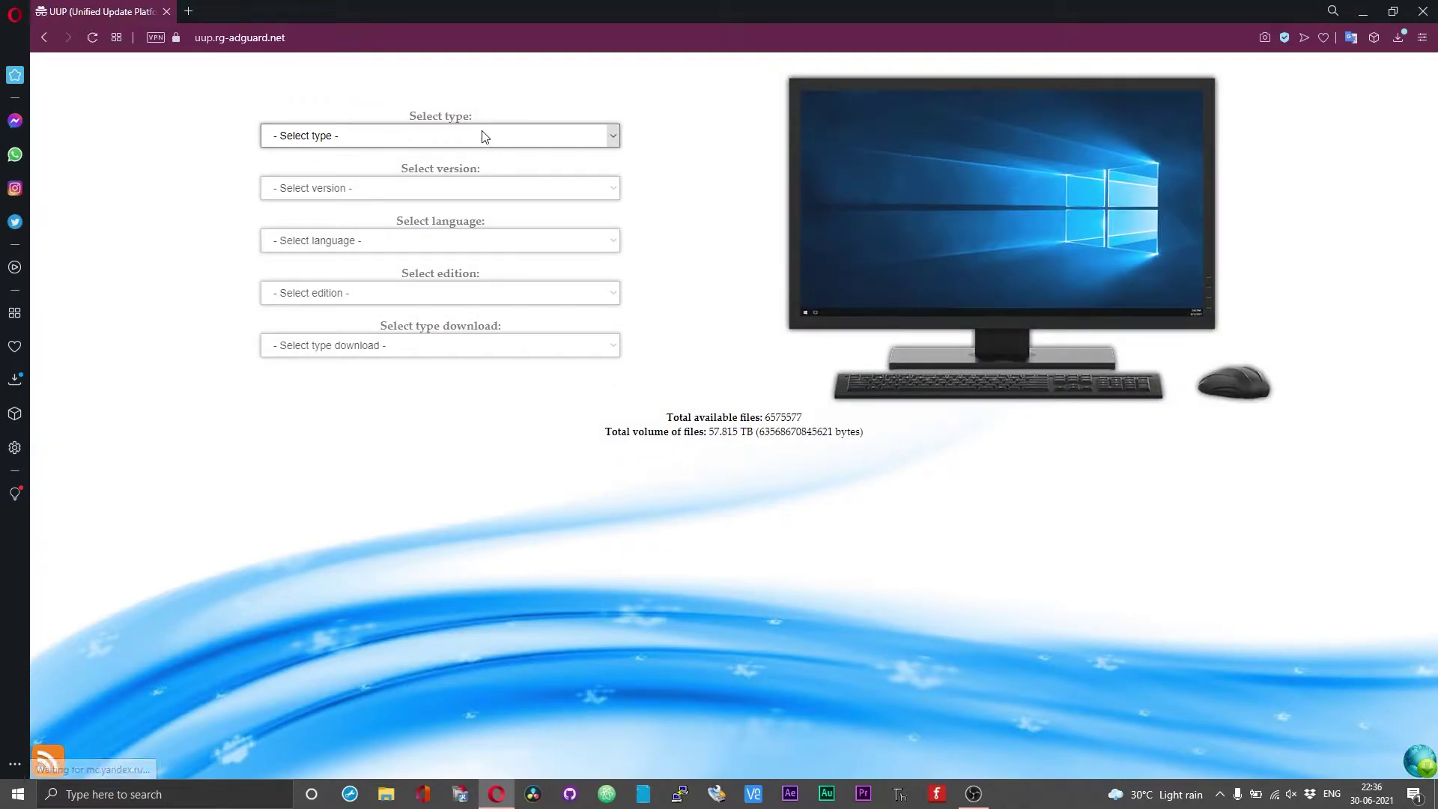
pyautogui.click(483, 134)
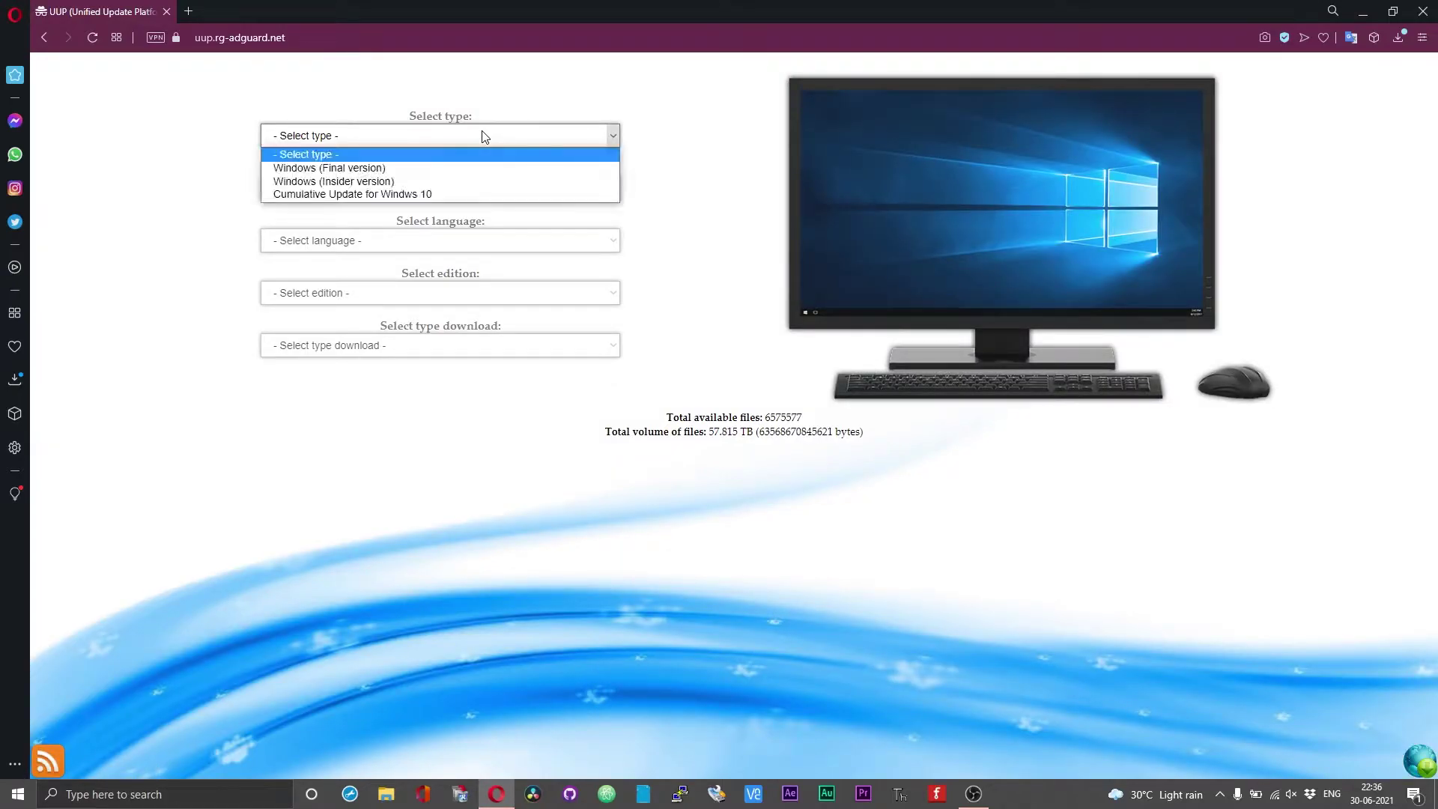
pyautogui.click(477, 181)
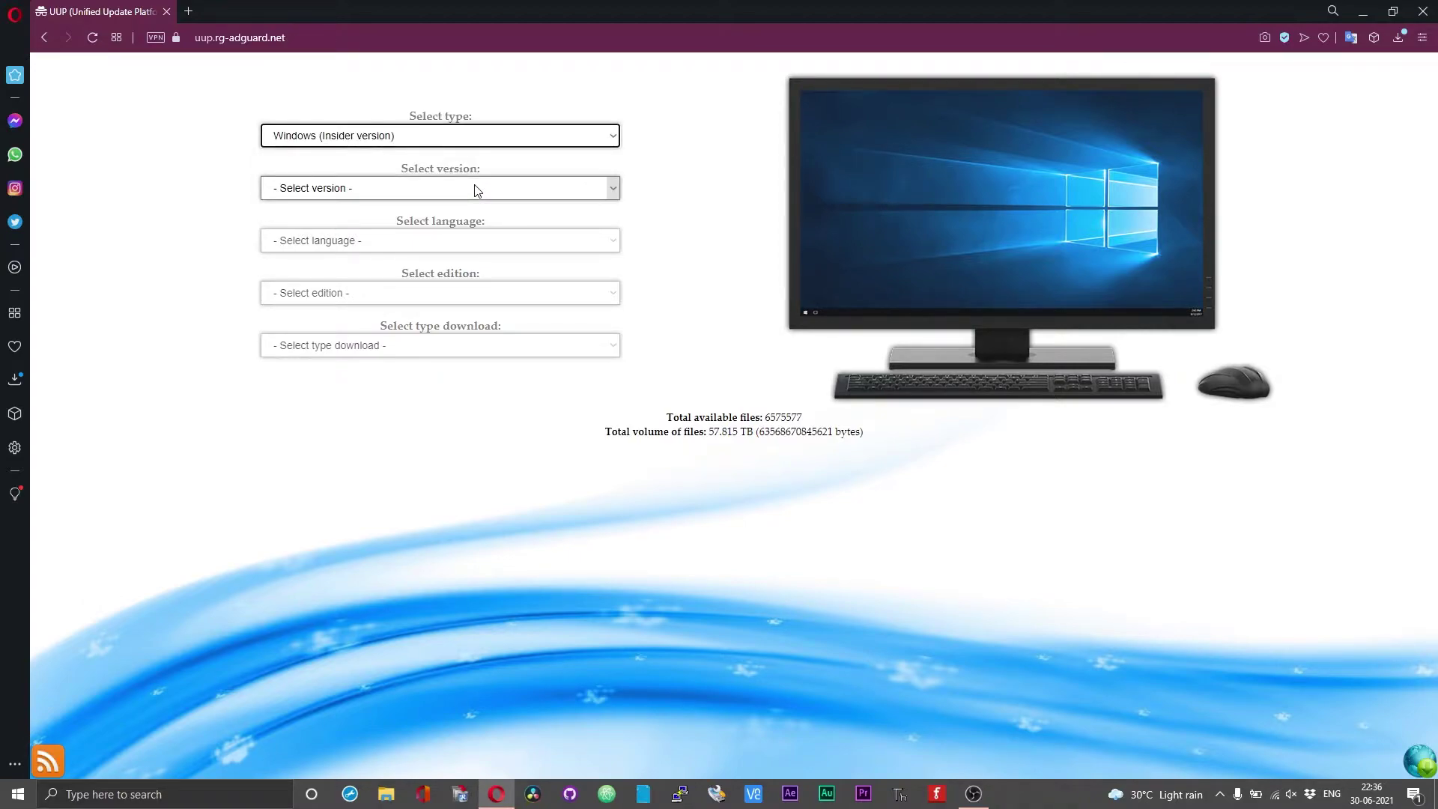
pyautogui.click(475, 189)
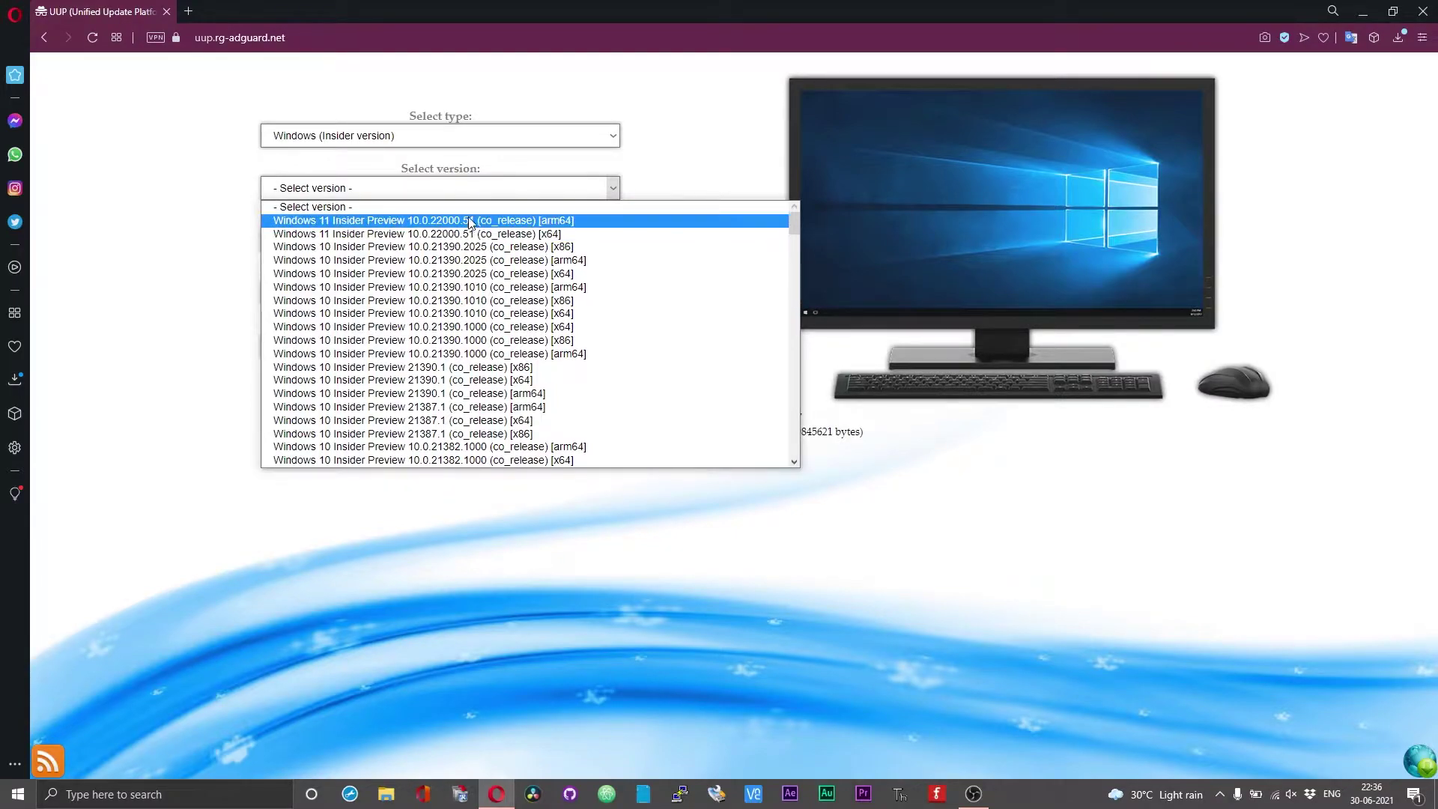
pyautogui.click(470, 221)
pyautogui.click(470, 241)
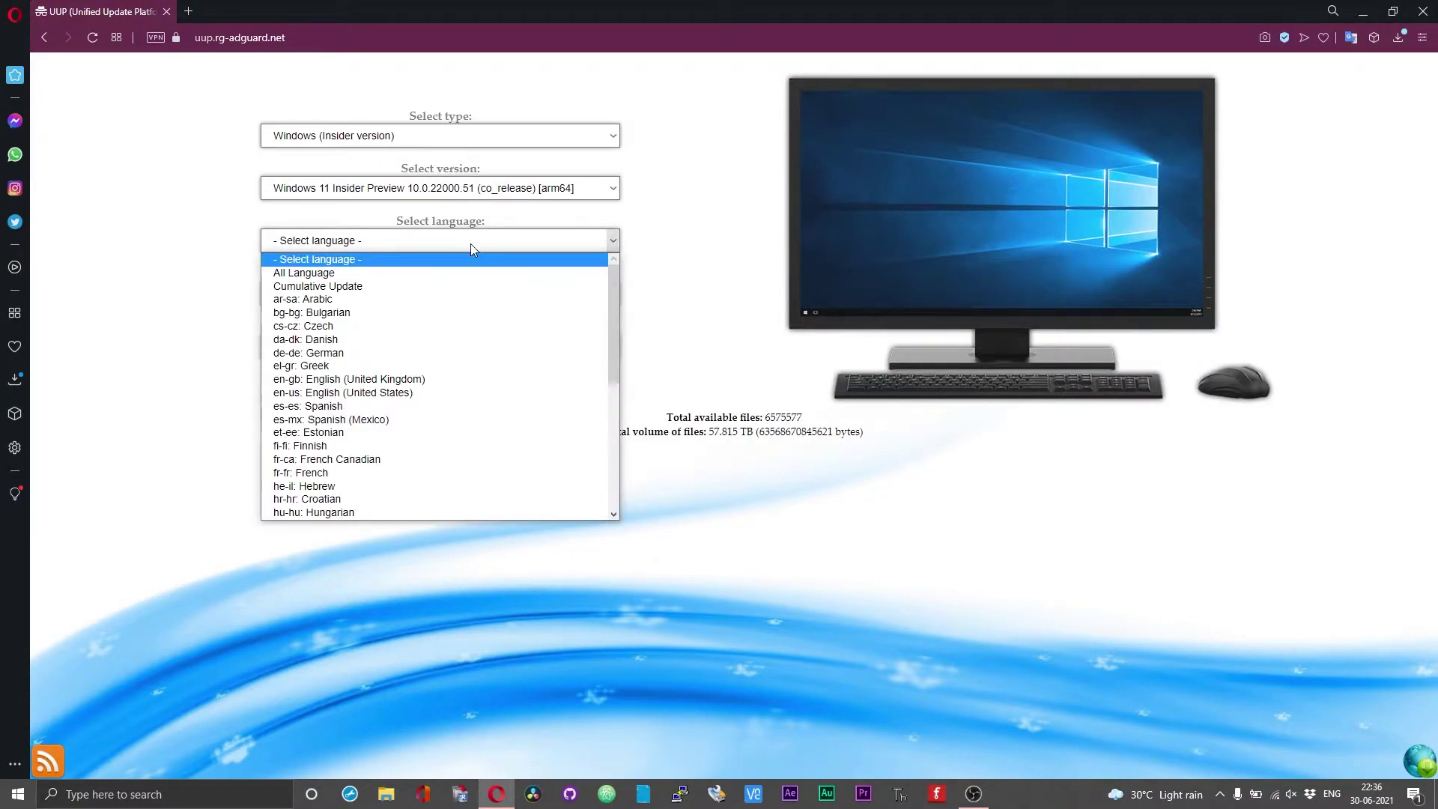
pyautogui.click(470, 245)
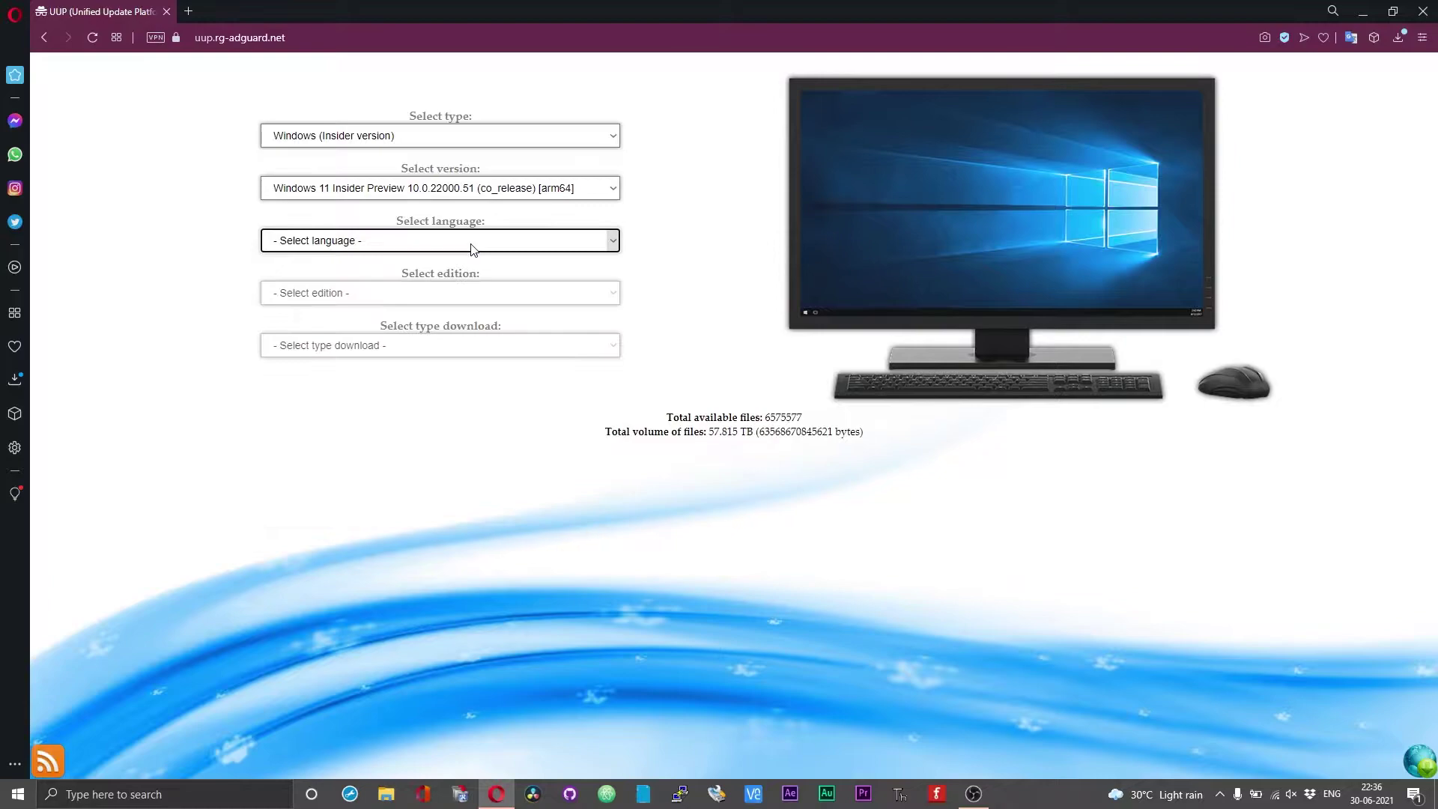
# Choose English (United States), Windows 11 Home, and the one-click ISO compiler download
pyautogui.click(470, 242)
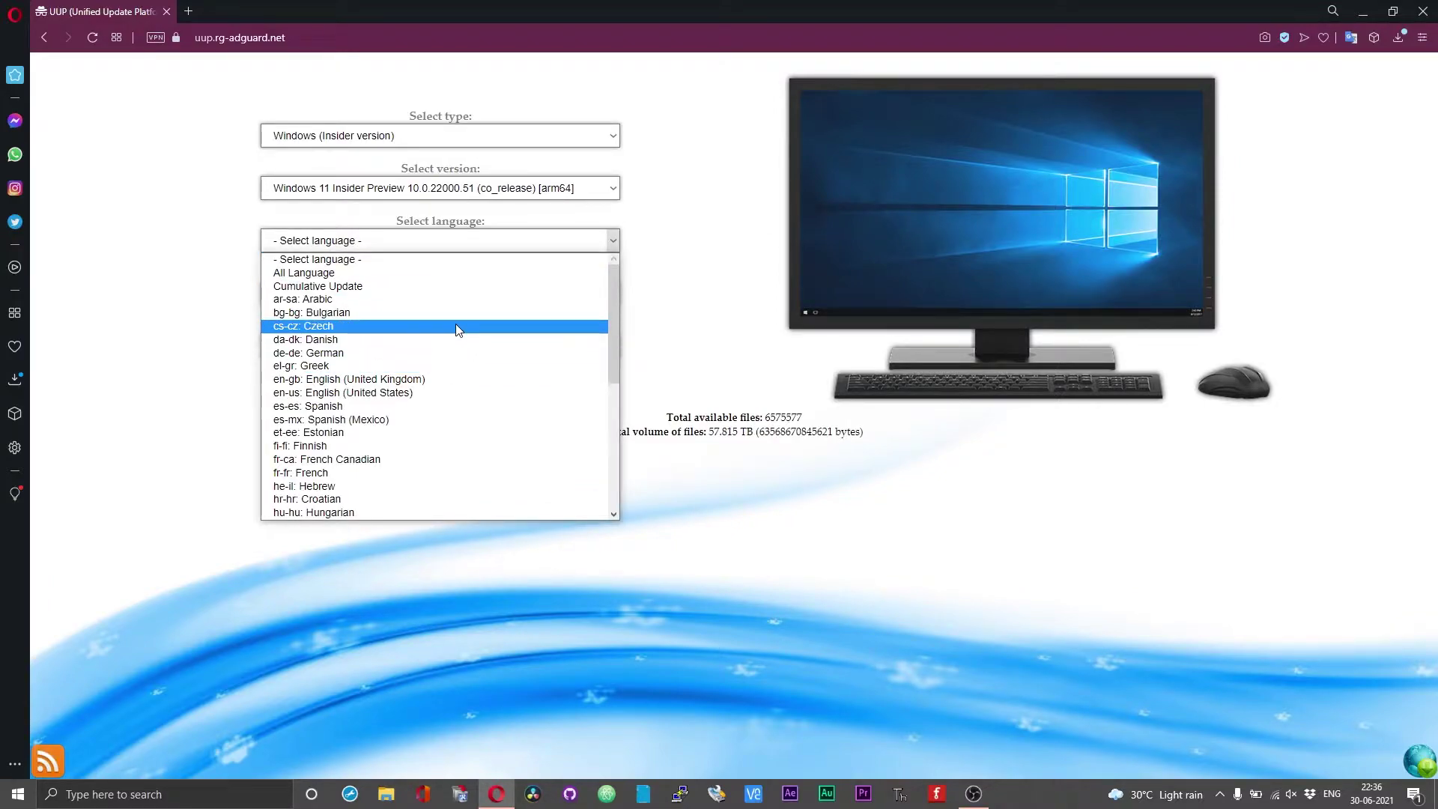
pyautogui.click(453, 393)
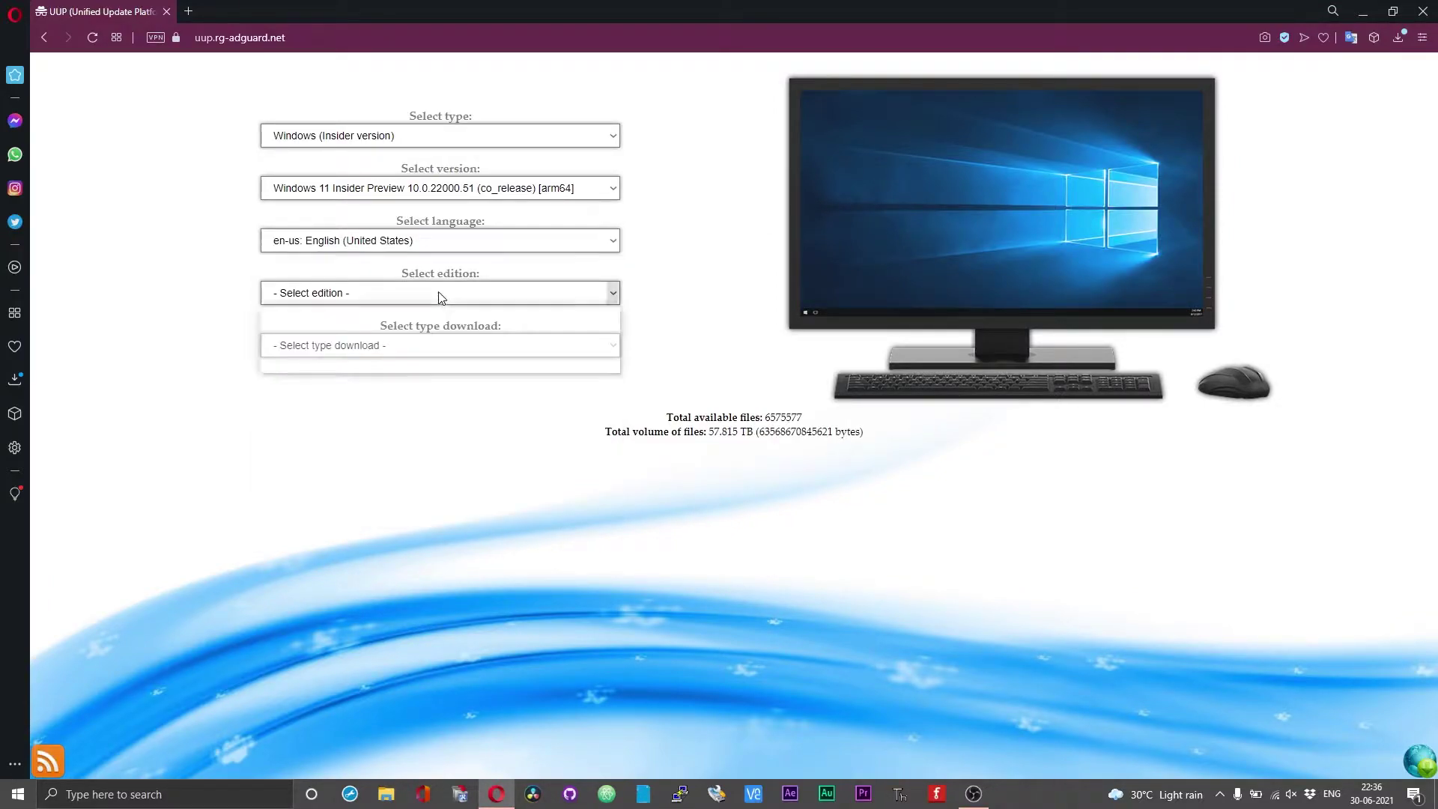
pyautogui.click(440, 295)
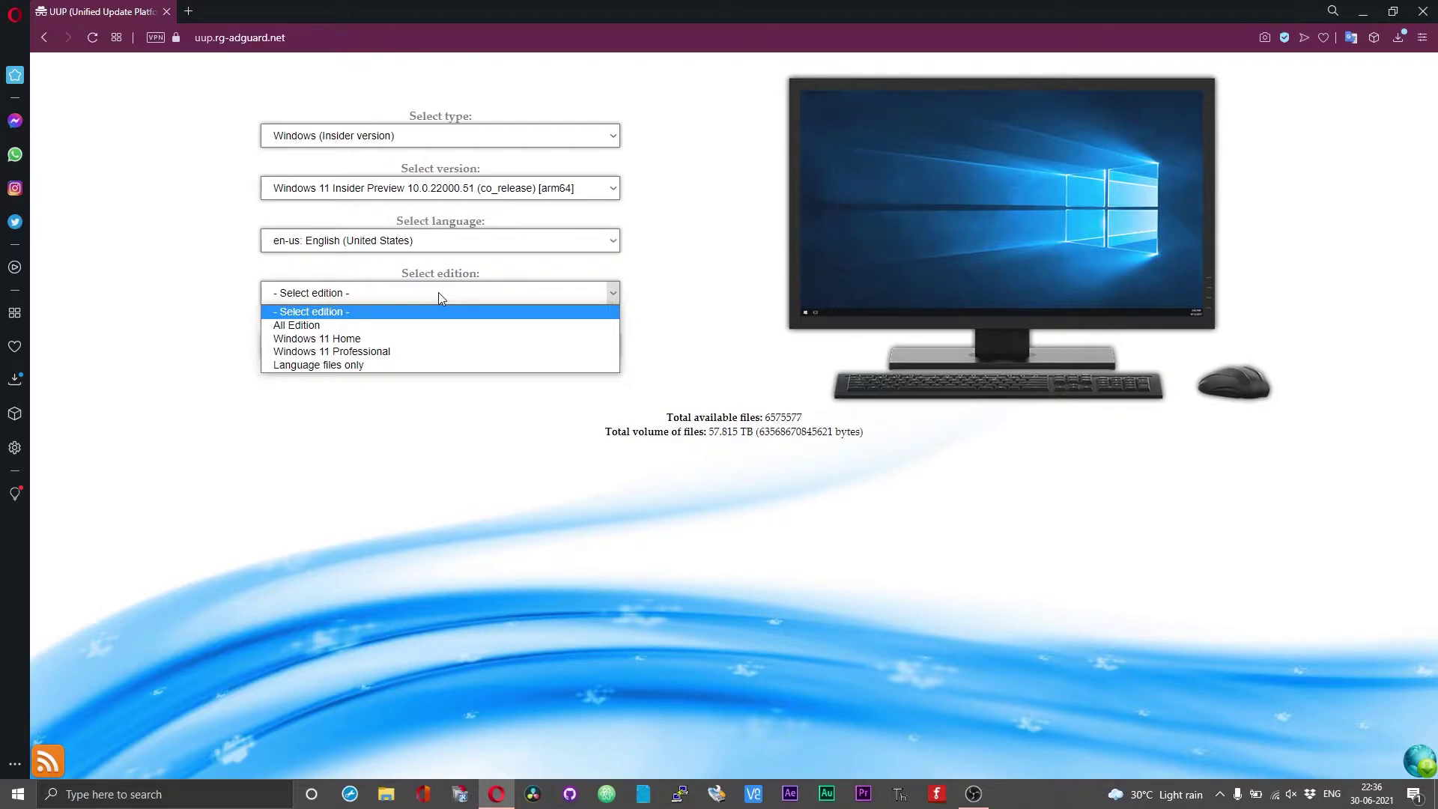
pyautogui.click(429, 339)
pyautogui.click(432, 345)
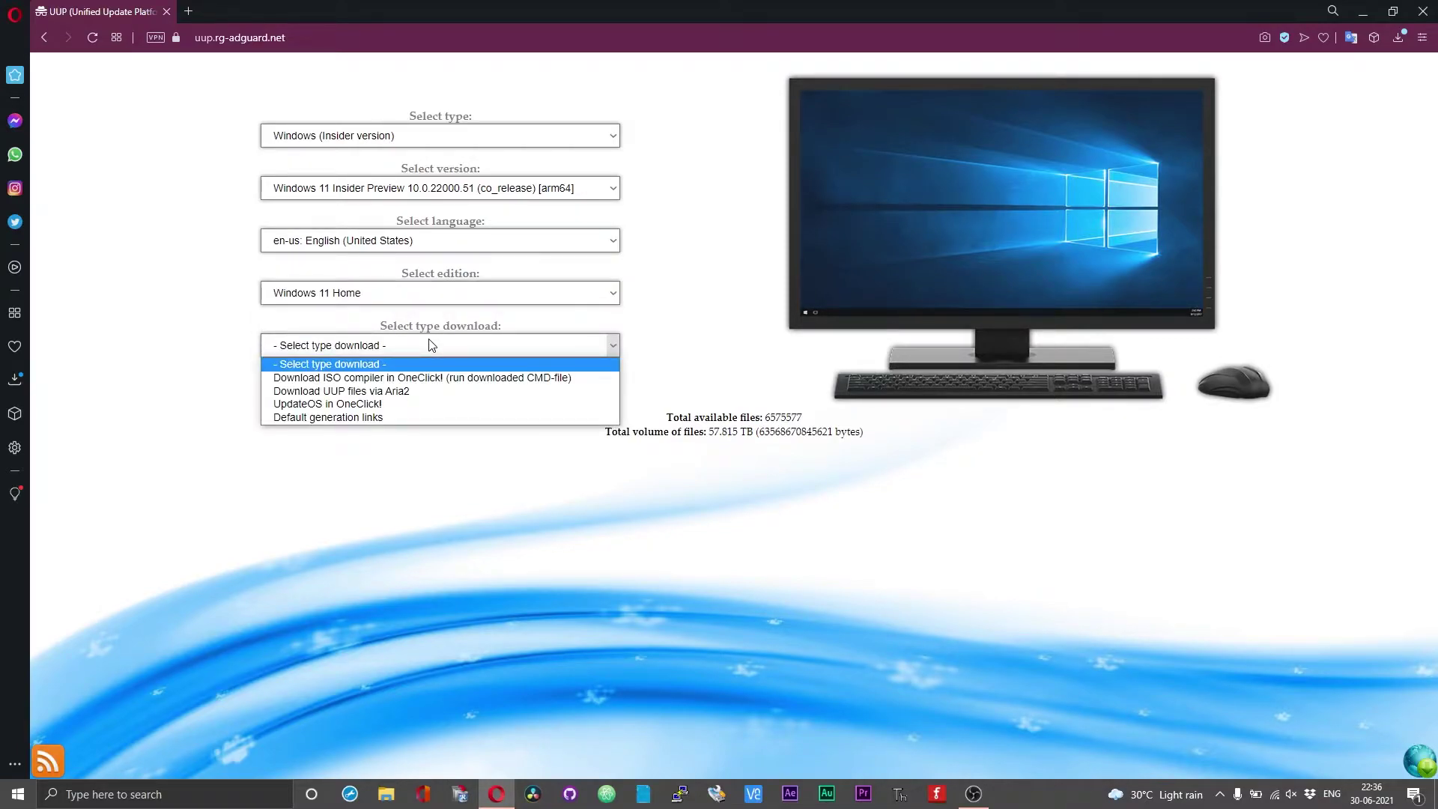
pyautogui.click(423, 379)
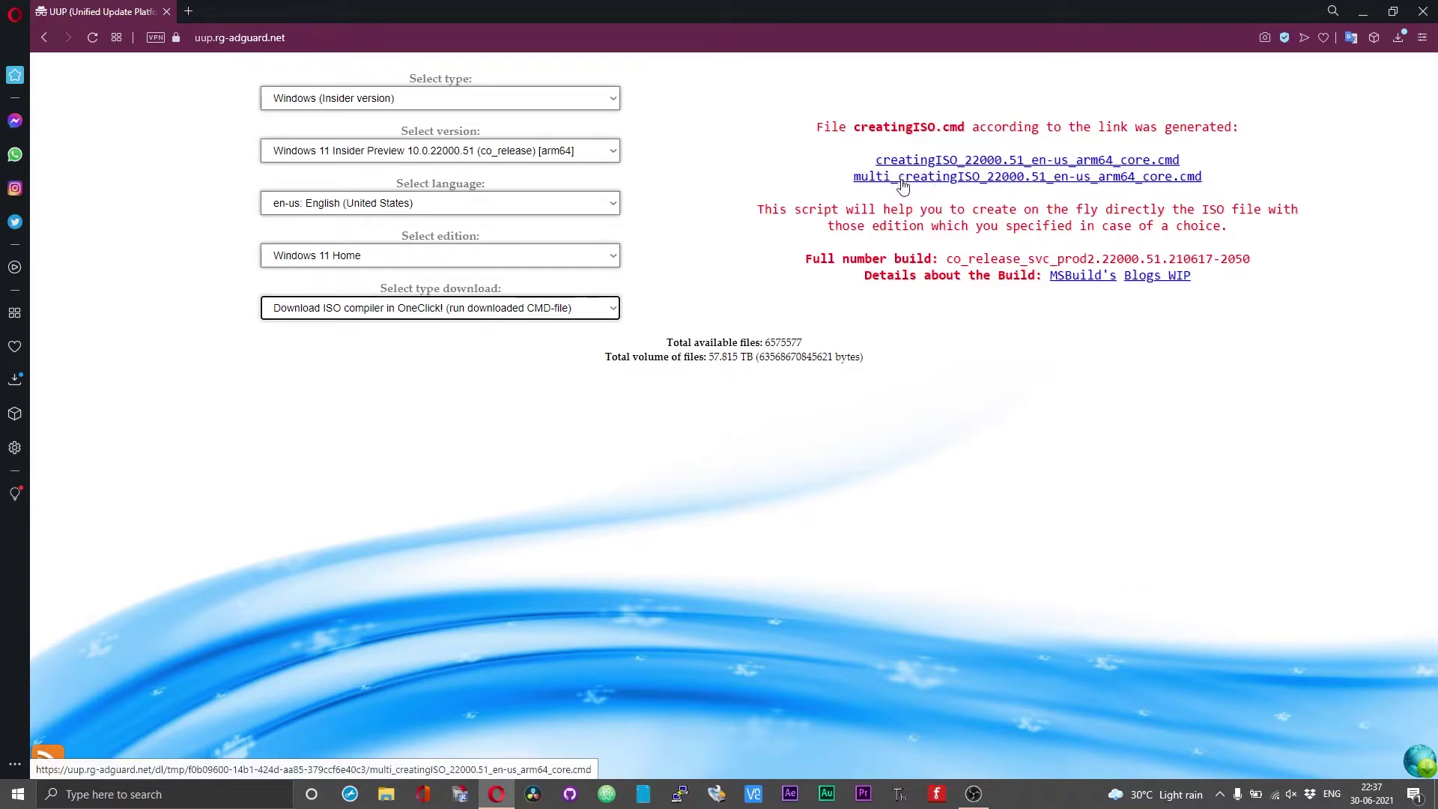
# Start saving the multi_creatingISO_22000.51_en-us_arm64_core.cmd script, then cancel the Save As dialog
pyautogui.rightClick(954, 178)
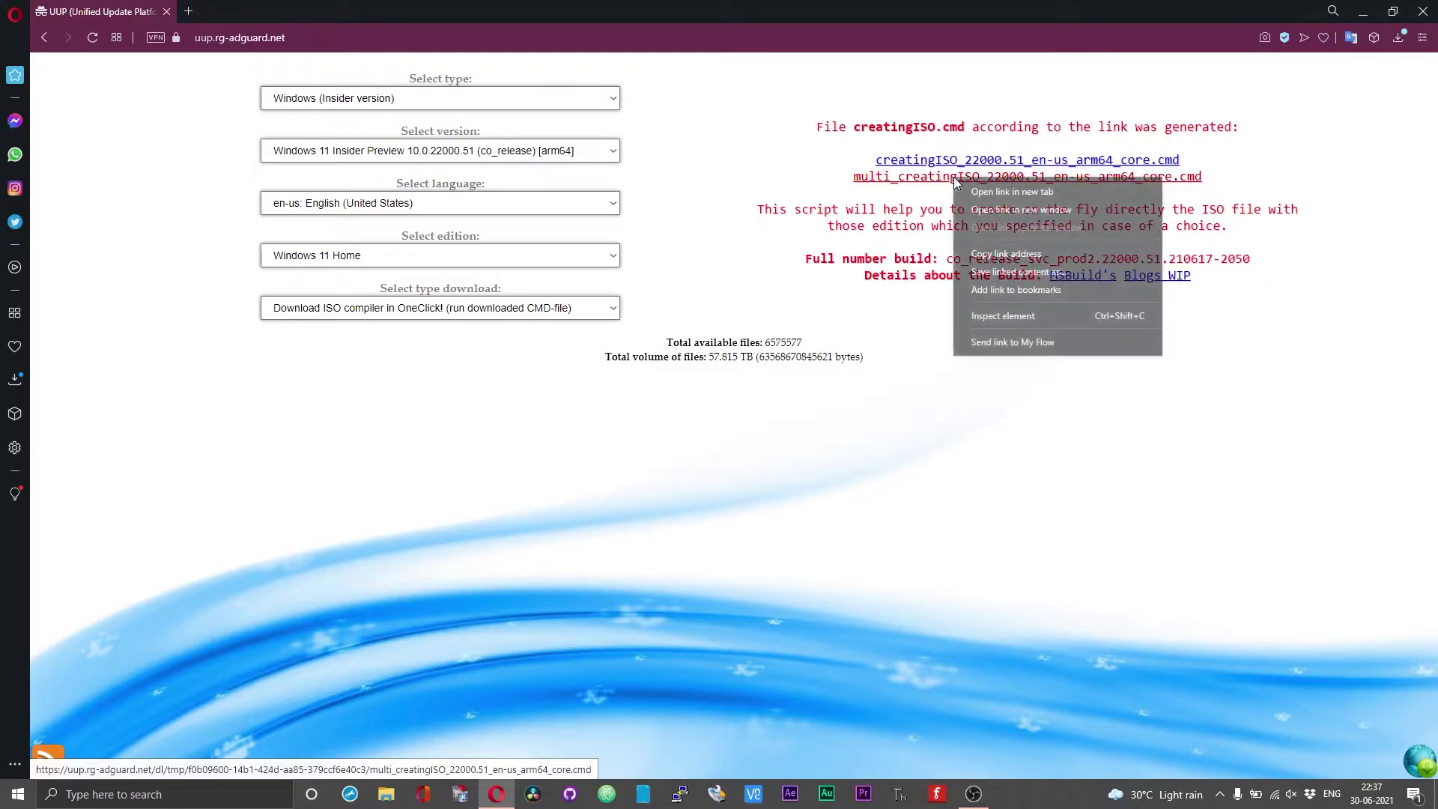
pyautogui.click(978, 272)
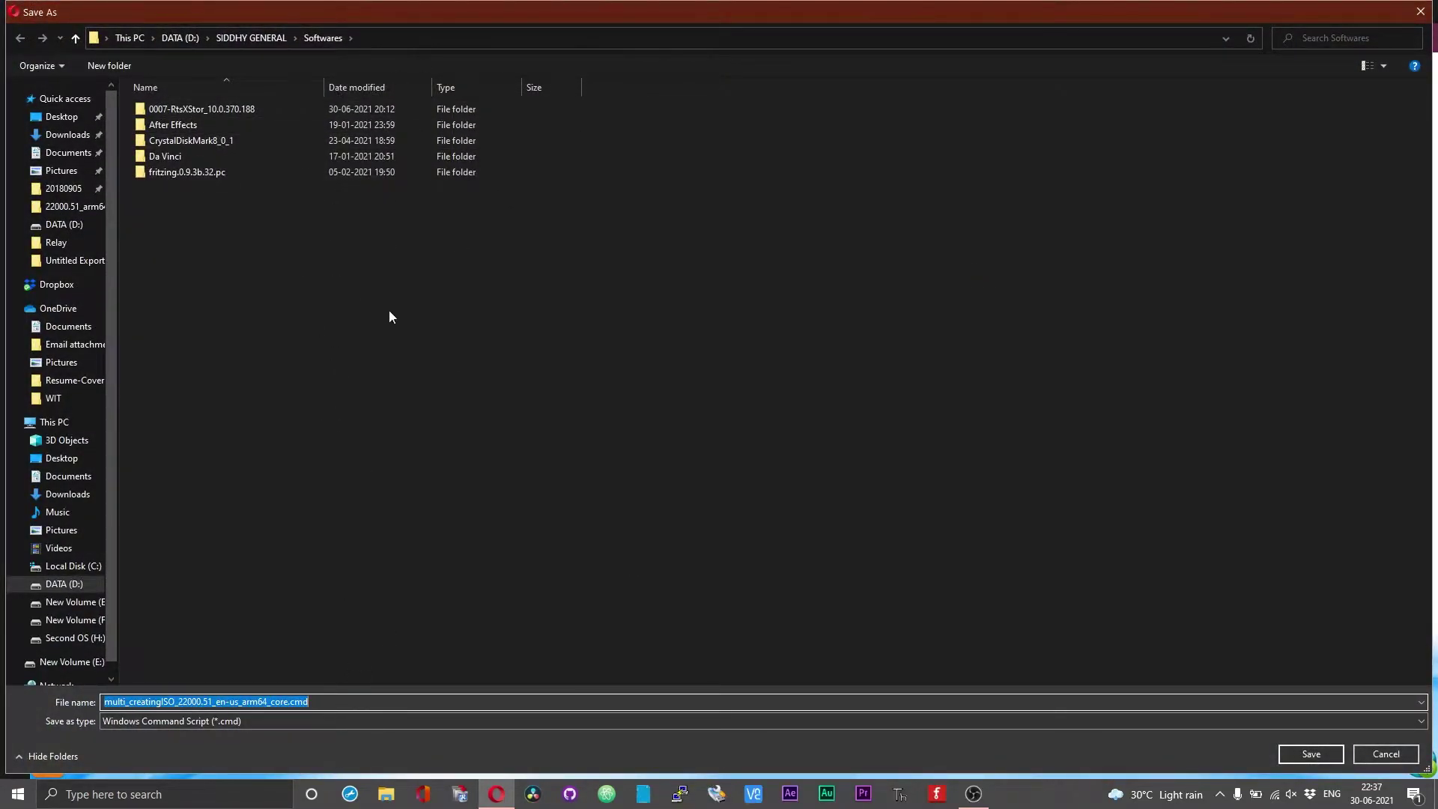
pyautogui.click(1370, 754)
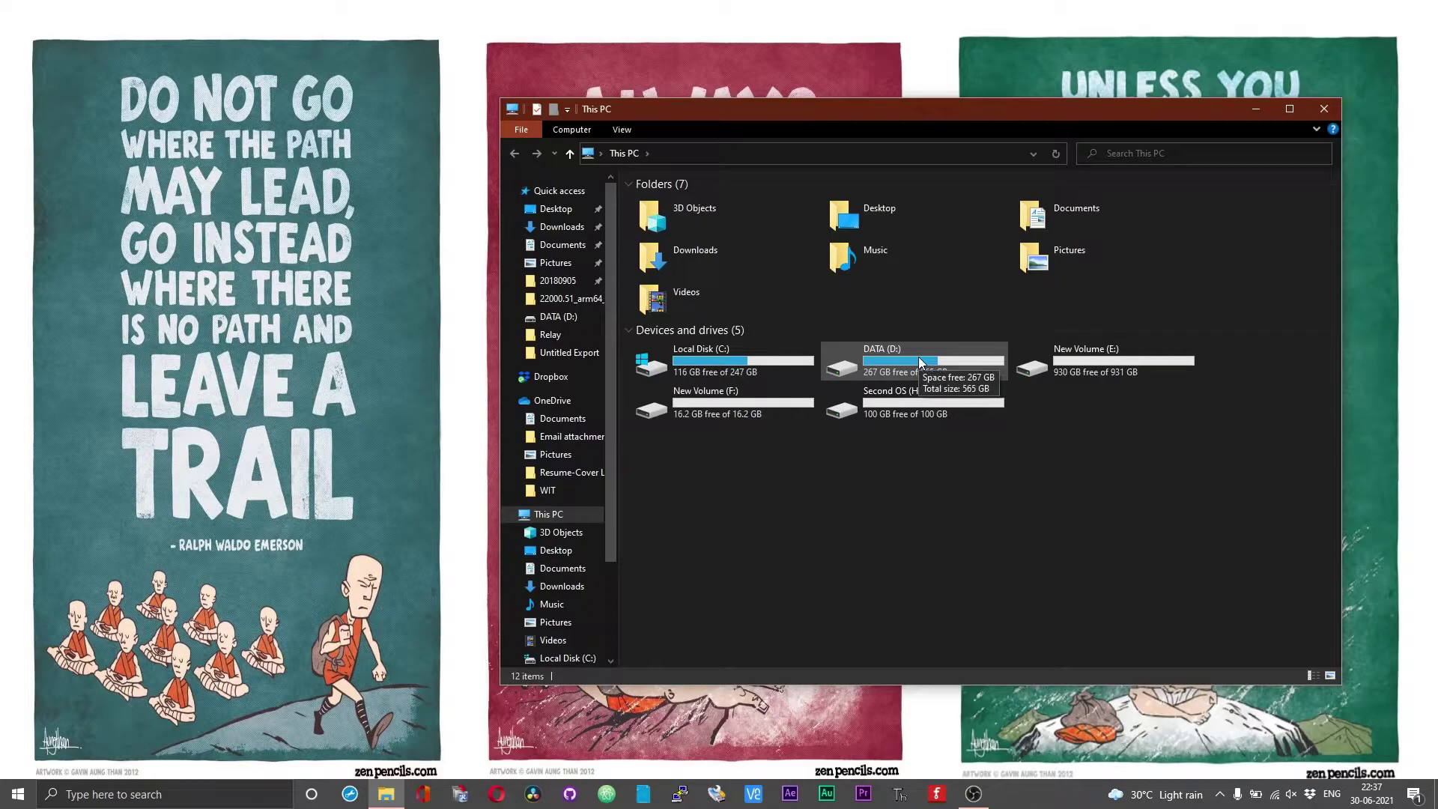
# Go to D:\SIDDHY GENERAL\Softwares and extract WoR_Release_2.1.2.zip into its own folder
pyautogui.doubleClick(920, 363)
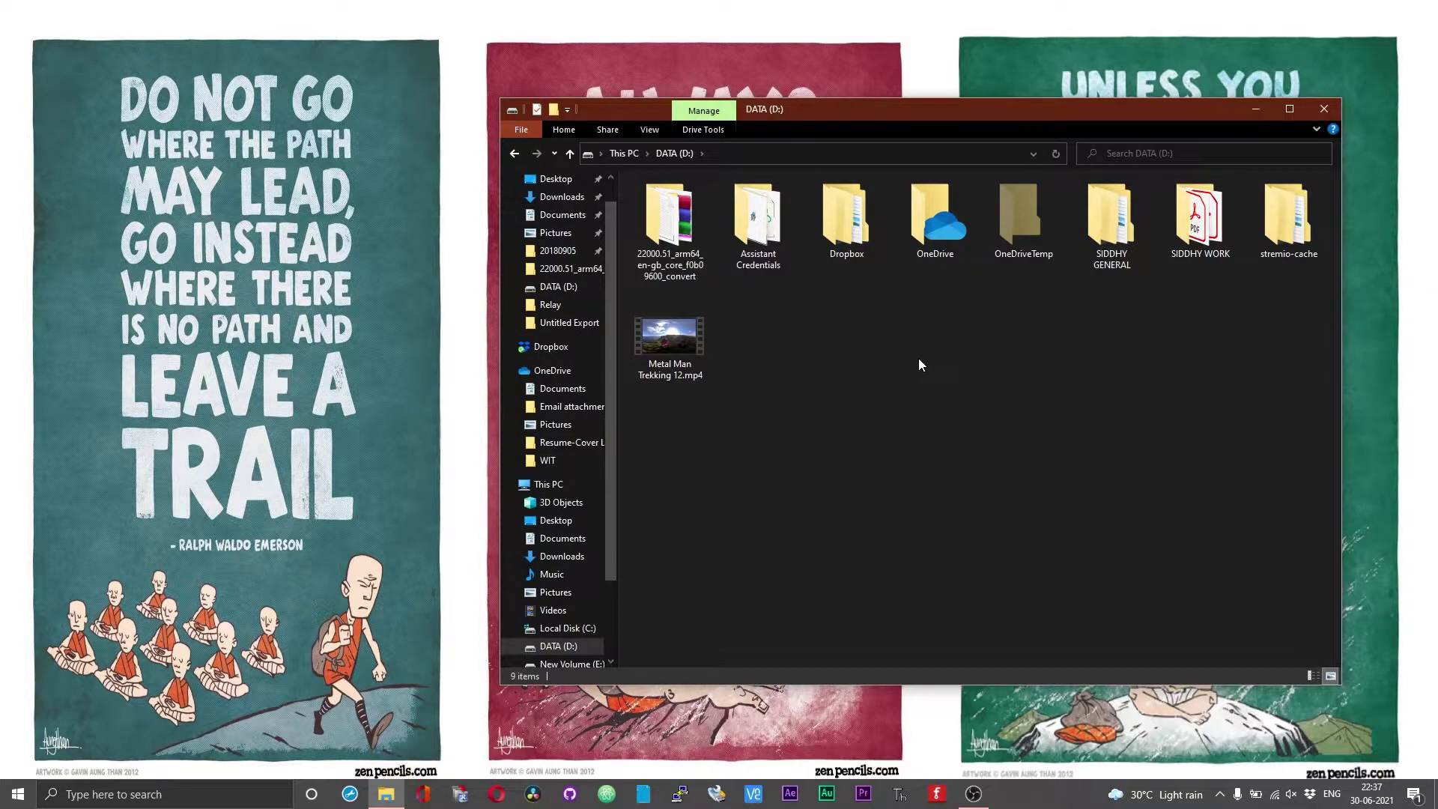
pyautogui.doubleClick(1116, 238)
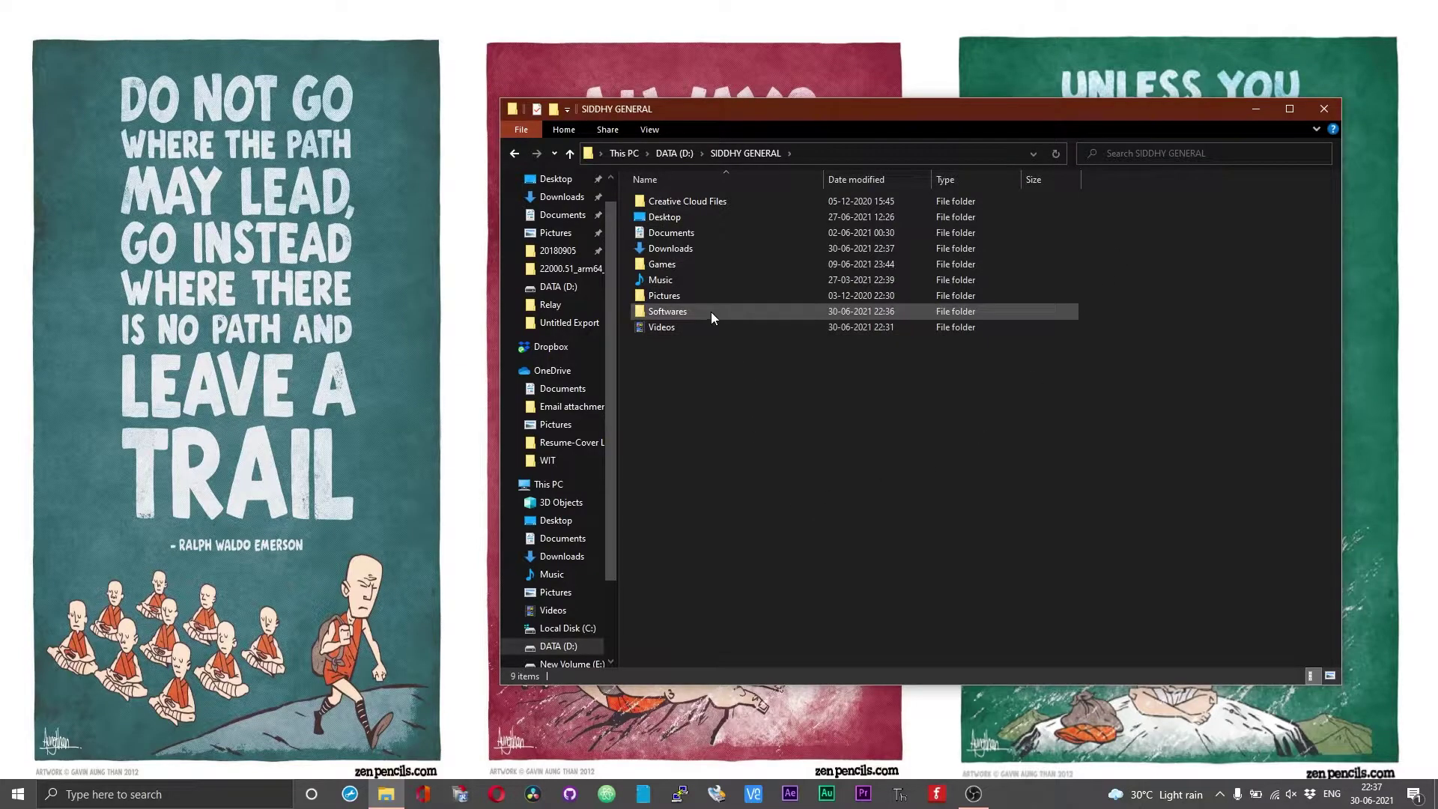
pyautogui.doubleClick(712, 312)
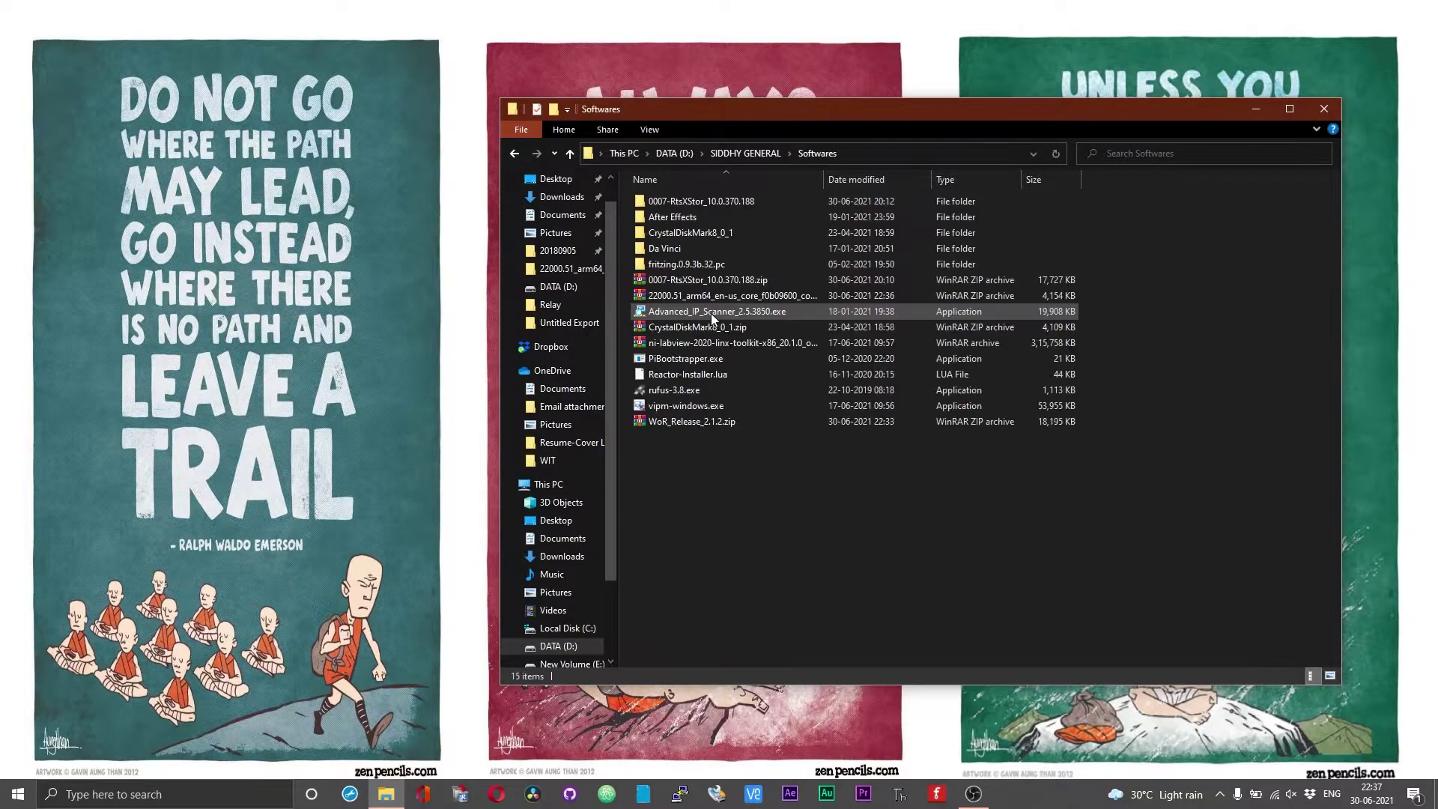
pyautogui.rightClick(709, 233)
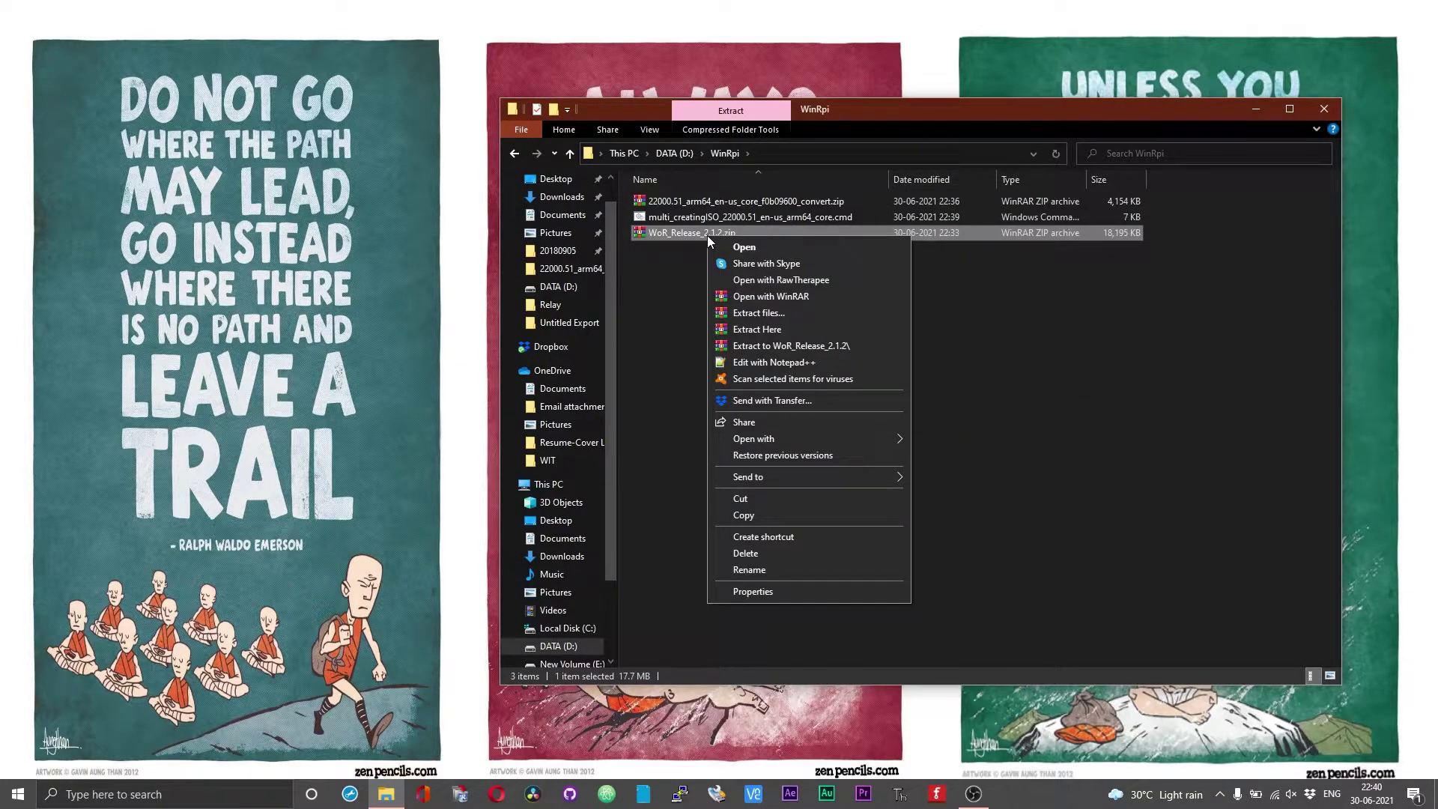
pyautogui.click(747, 344)
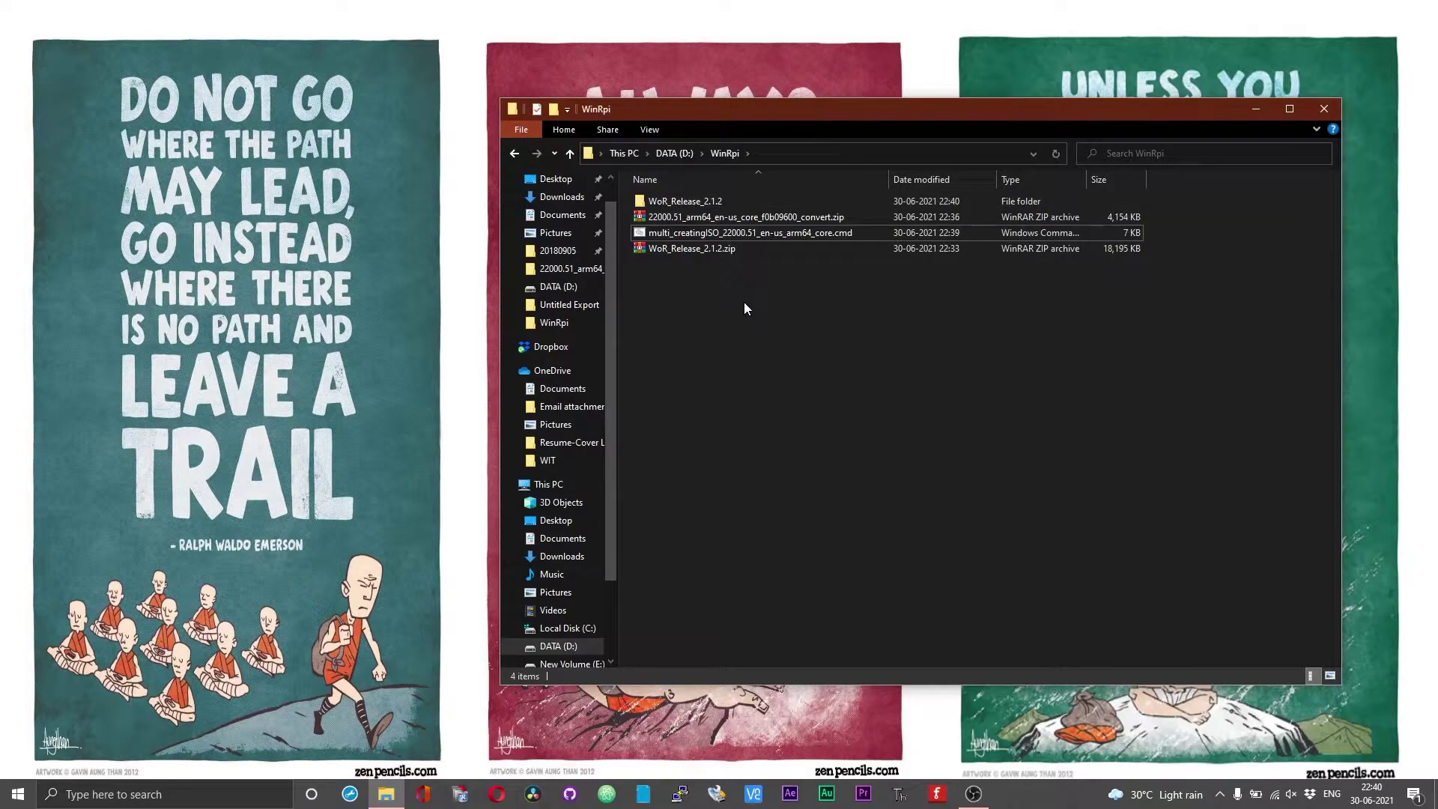
# Extract the 22000.51 arm64 convert zip into its own folder with WinRAR
pyautogui.click(695, 217)
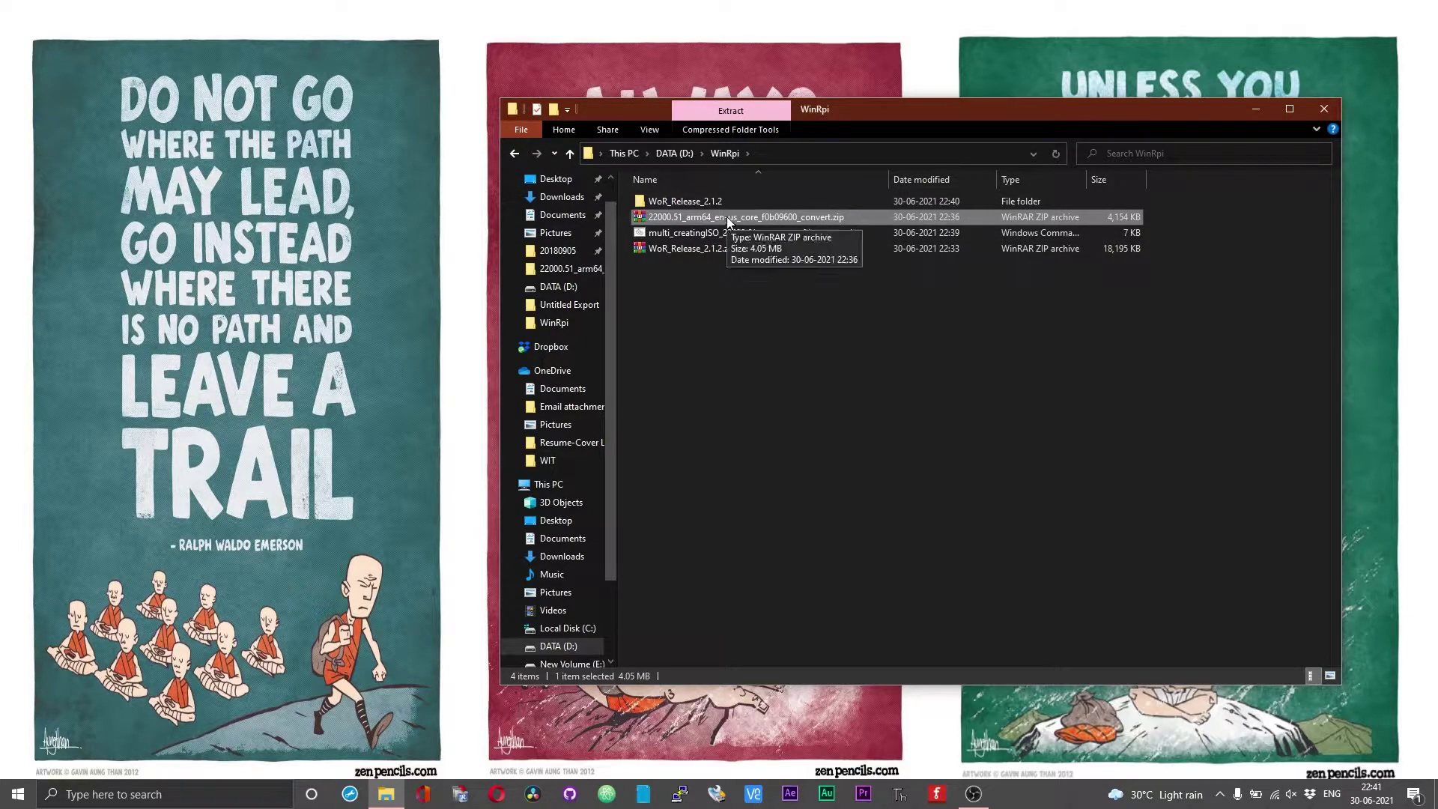
pyautogui.rightClick(726, 218)
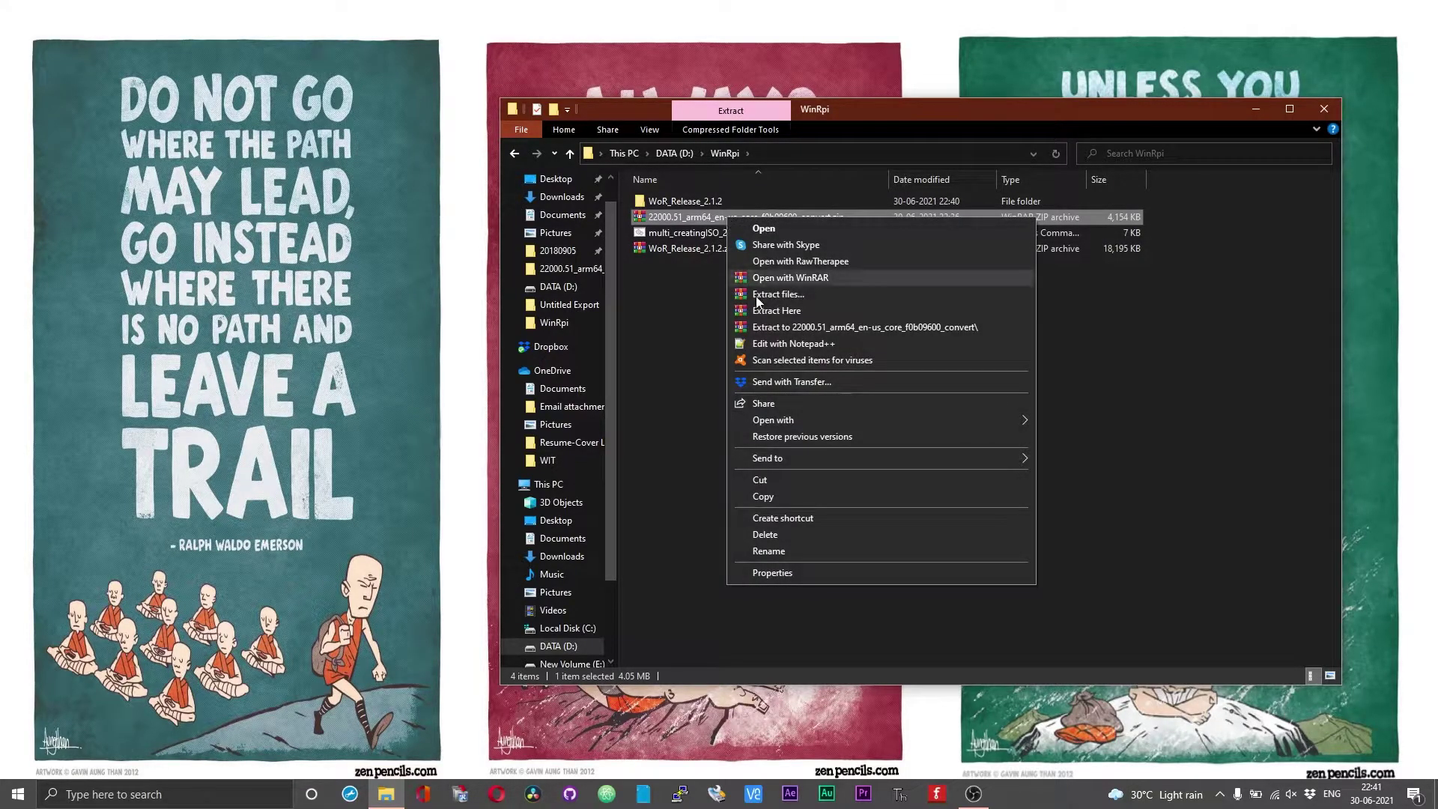
pyautogui.click(769, 329)
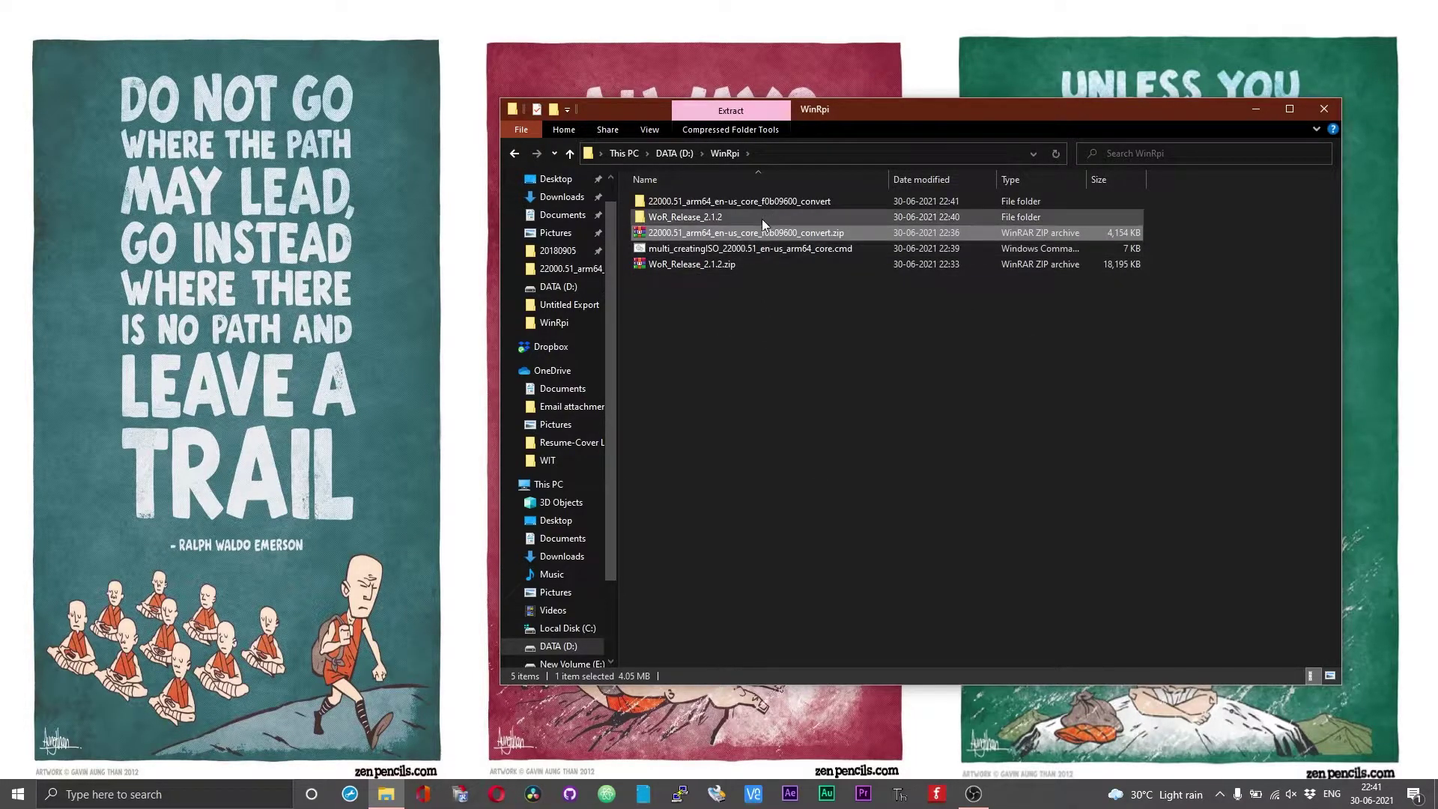
pyautogui.moveTo(710, 204)
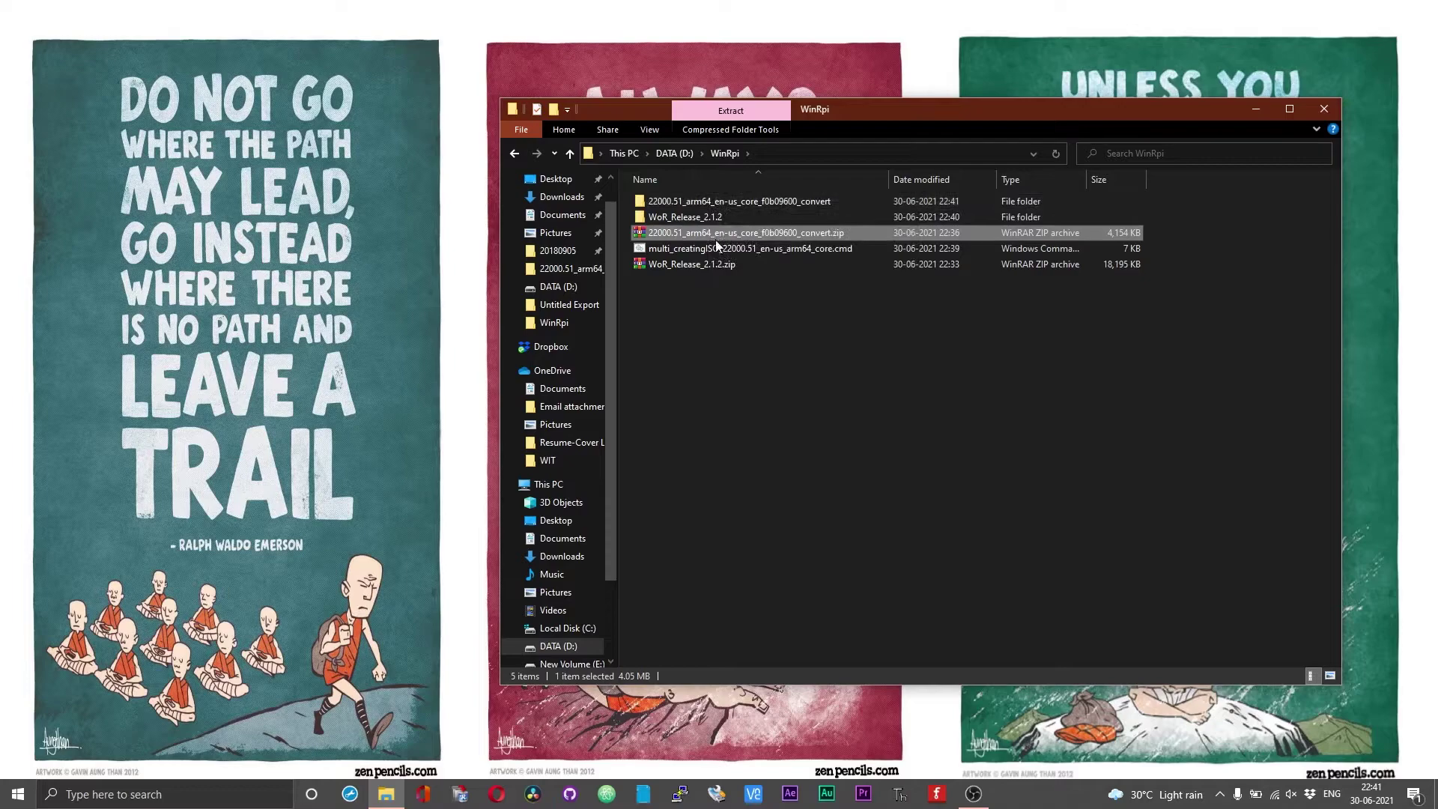
pyautogui.moveTo(725, 232)
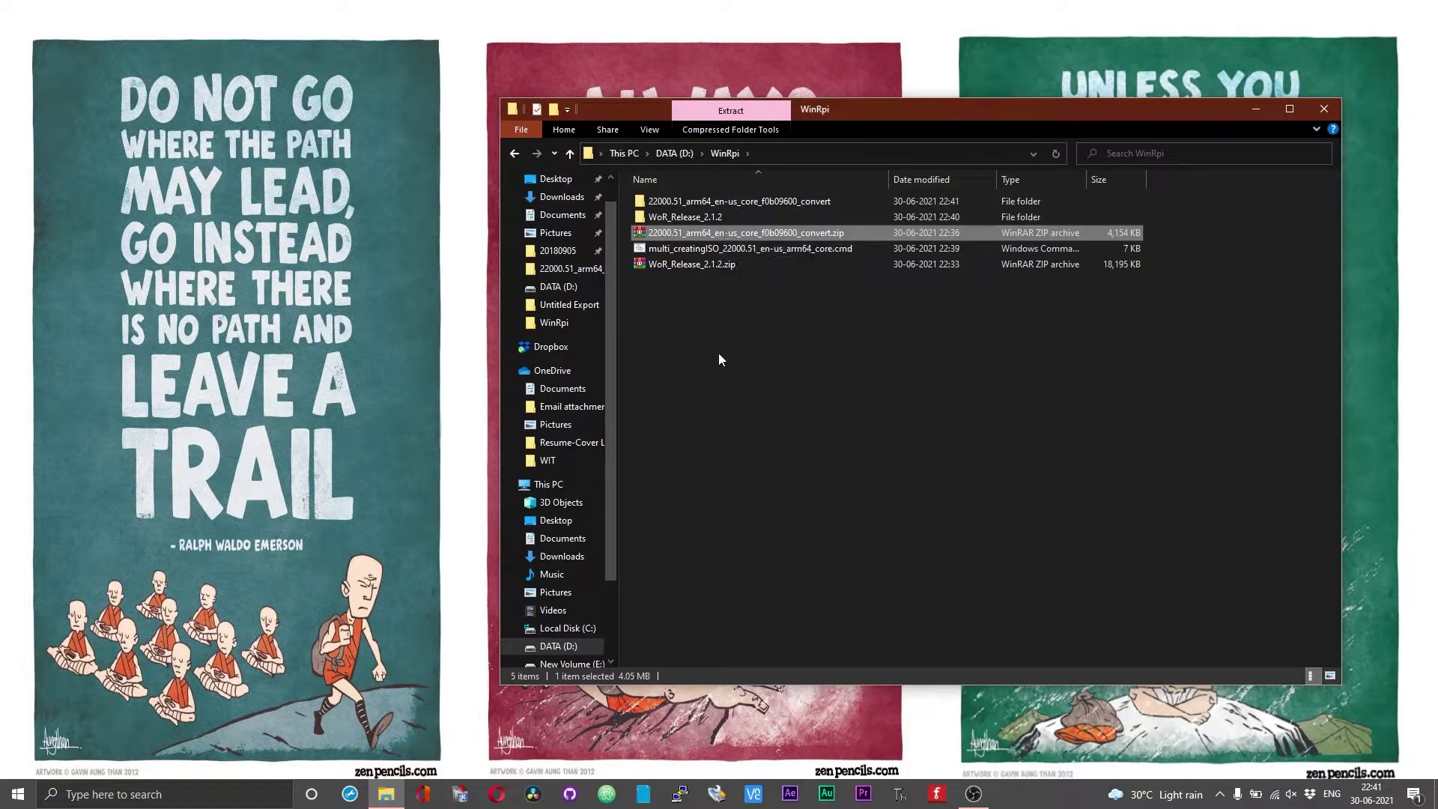
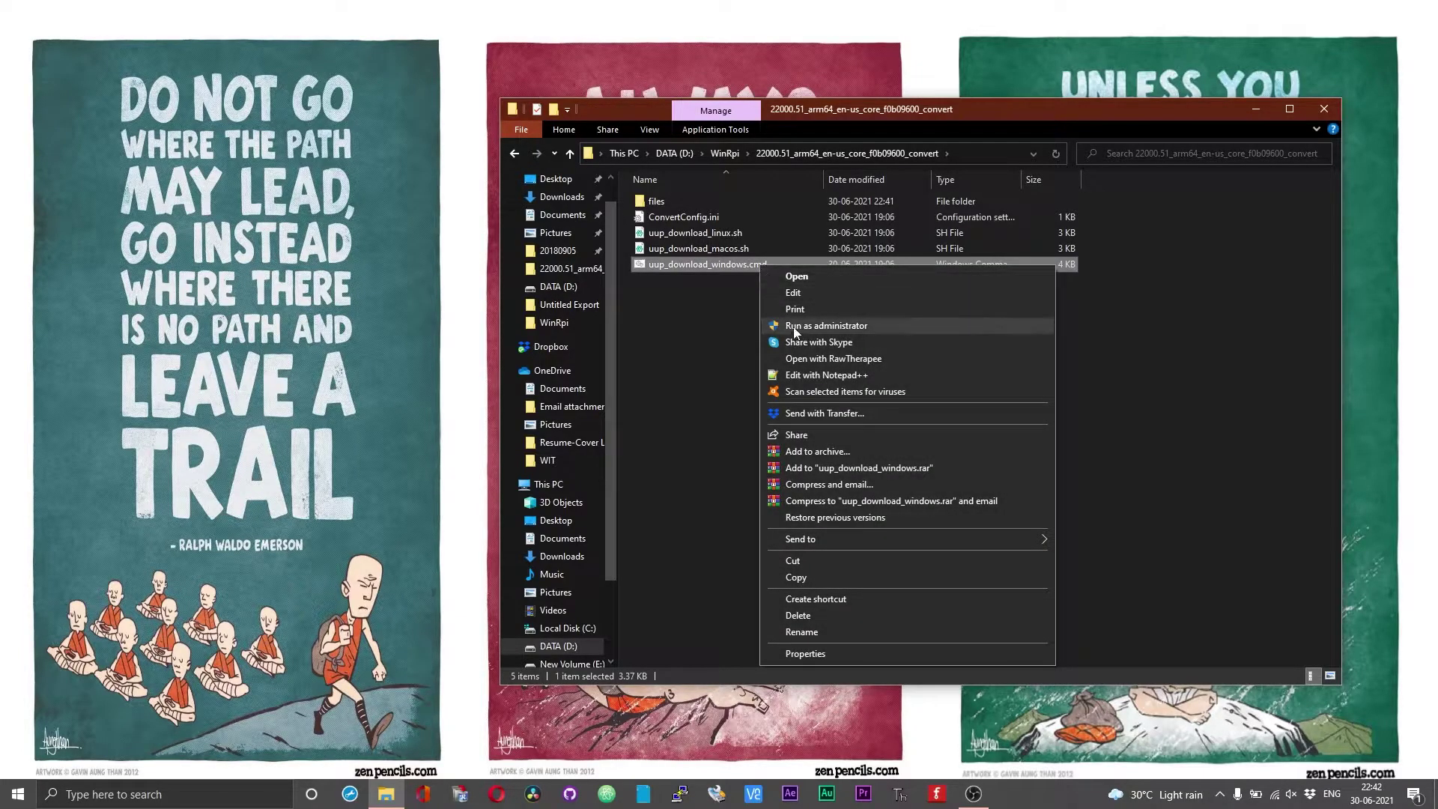
# Run uup_download_windows.cmd as administrator, approve the UAC prompt, and return to File Explorer
pyautogui.click(796, 325)
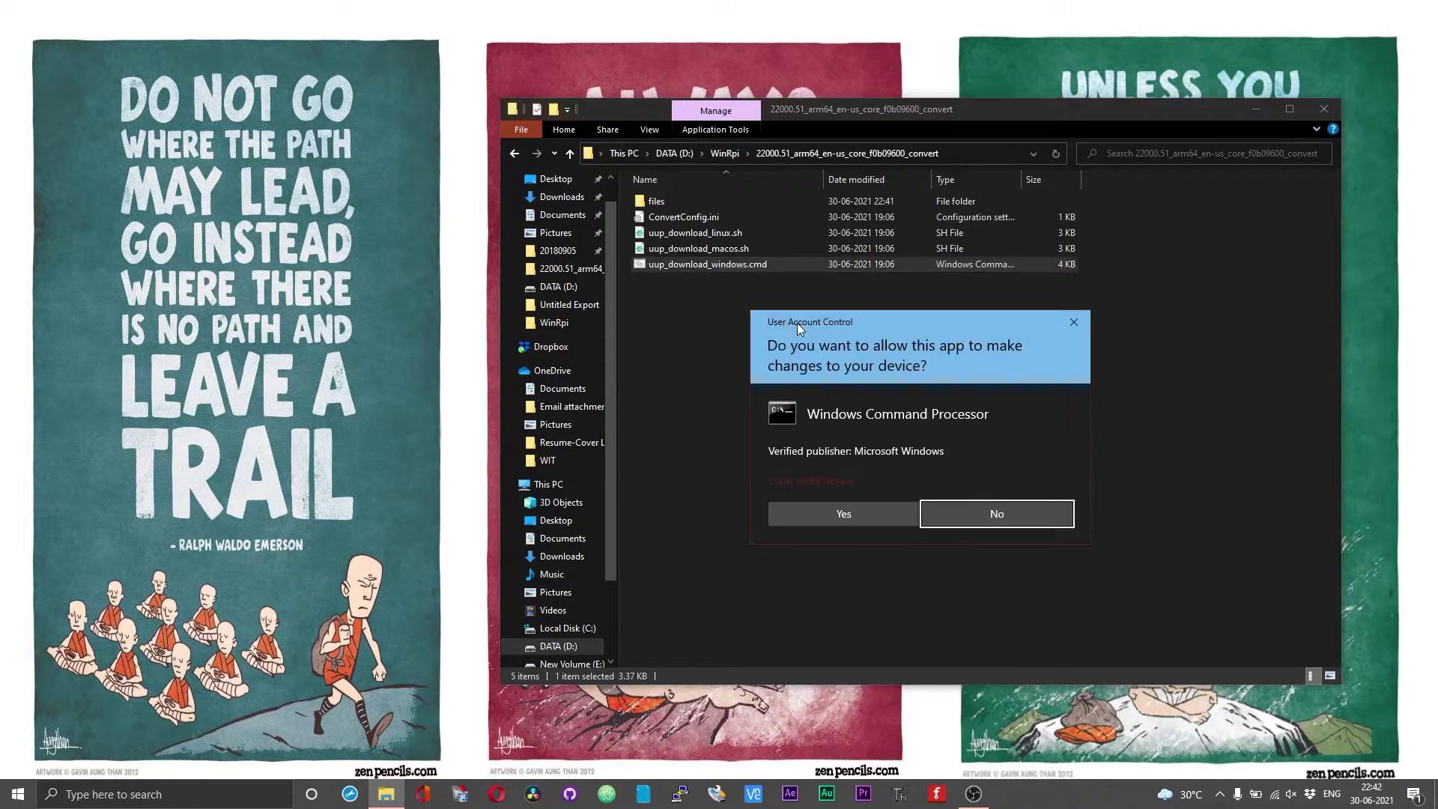
pyautogui.click(834, 511)
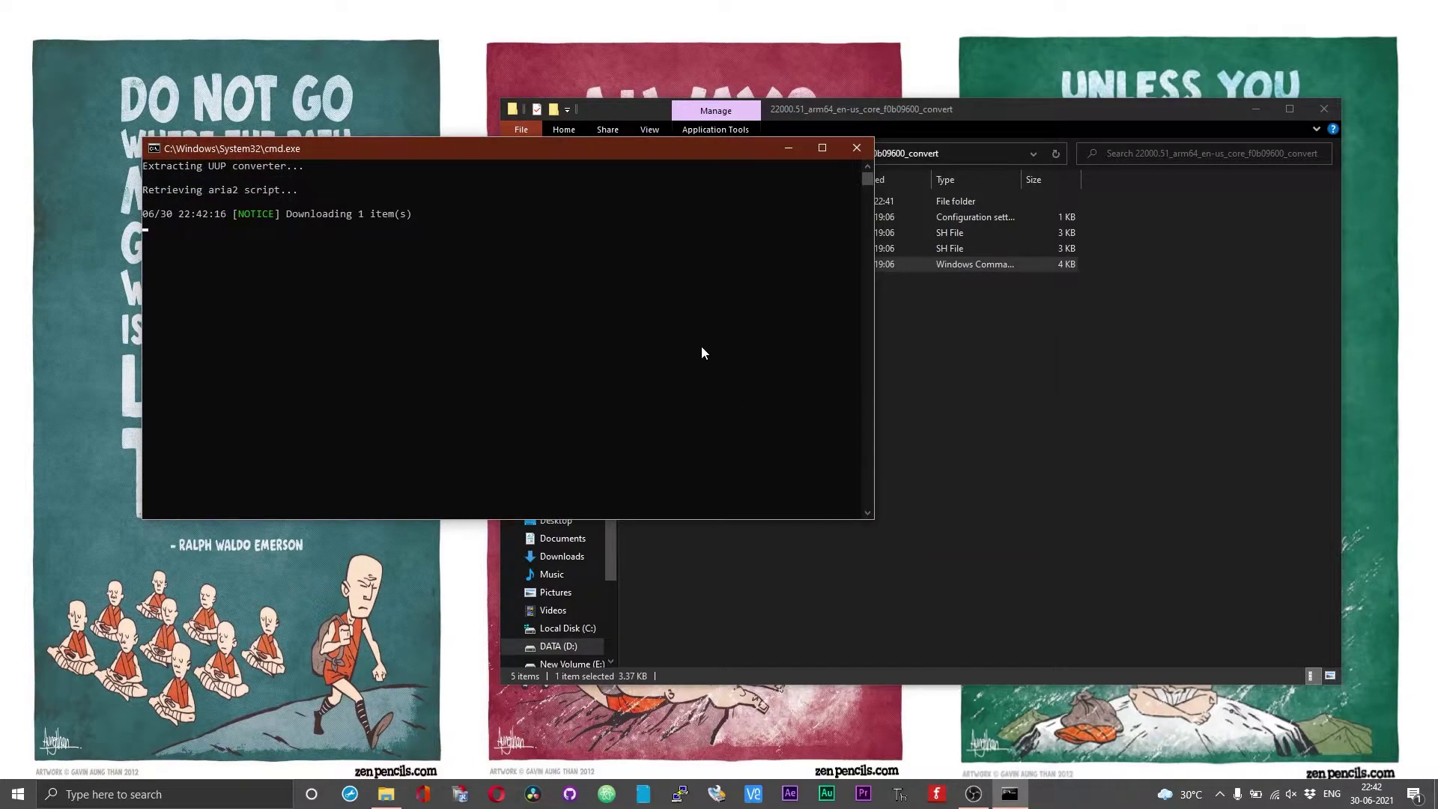
pyautogui.click(1075, 545)
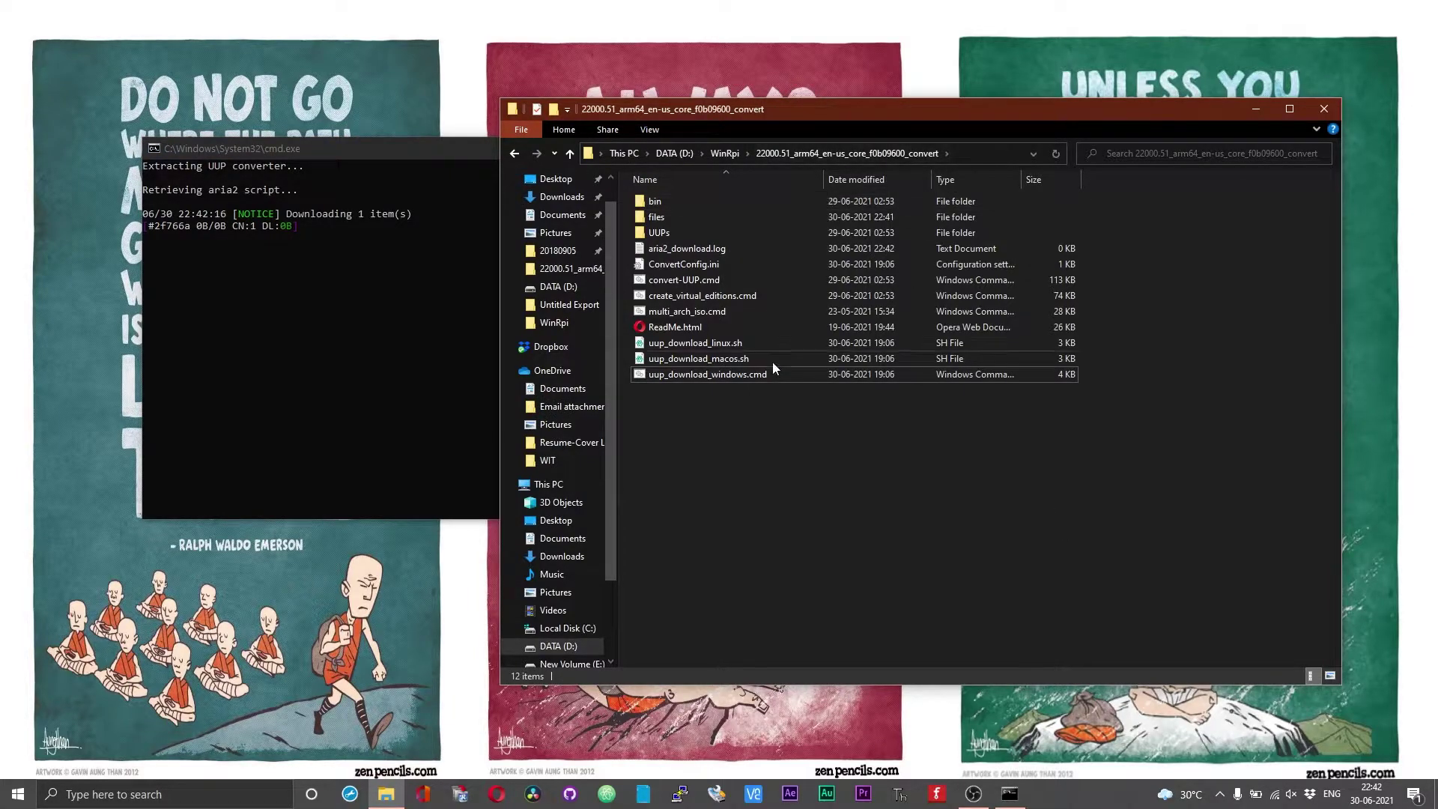
# Browse from DATA (D:) into the WinRpi folder, then switch back to the download command window
pyautogui.click(976, 153)
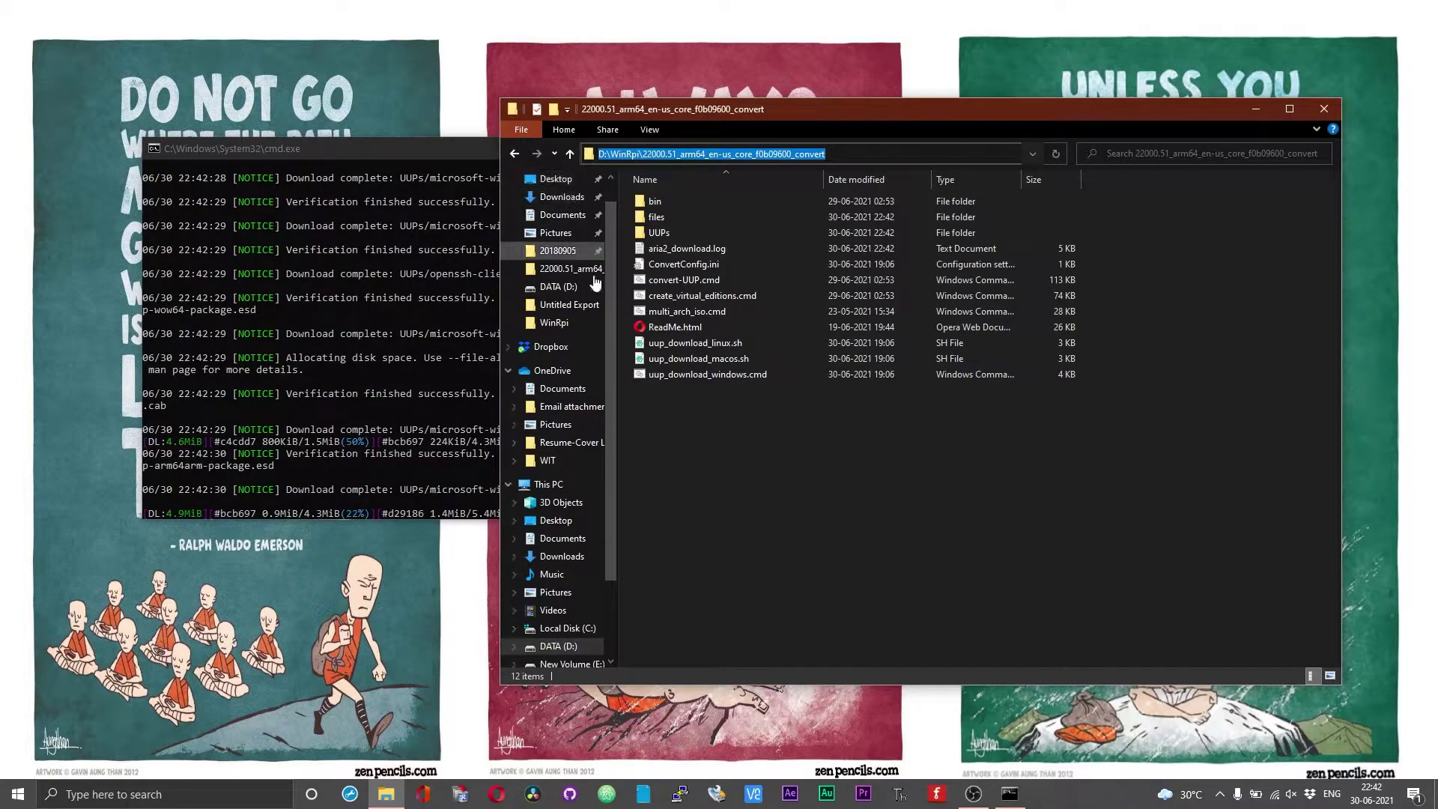
pyautogui.click(514, 154)
pyautogui.click(515, 153)
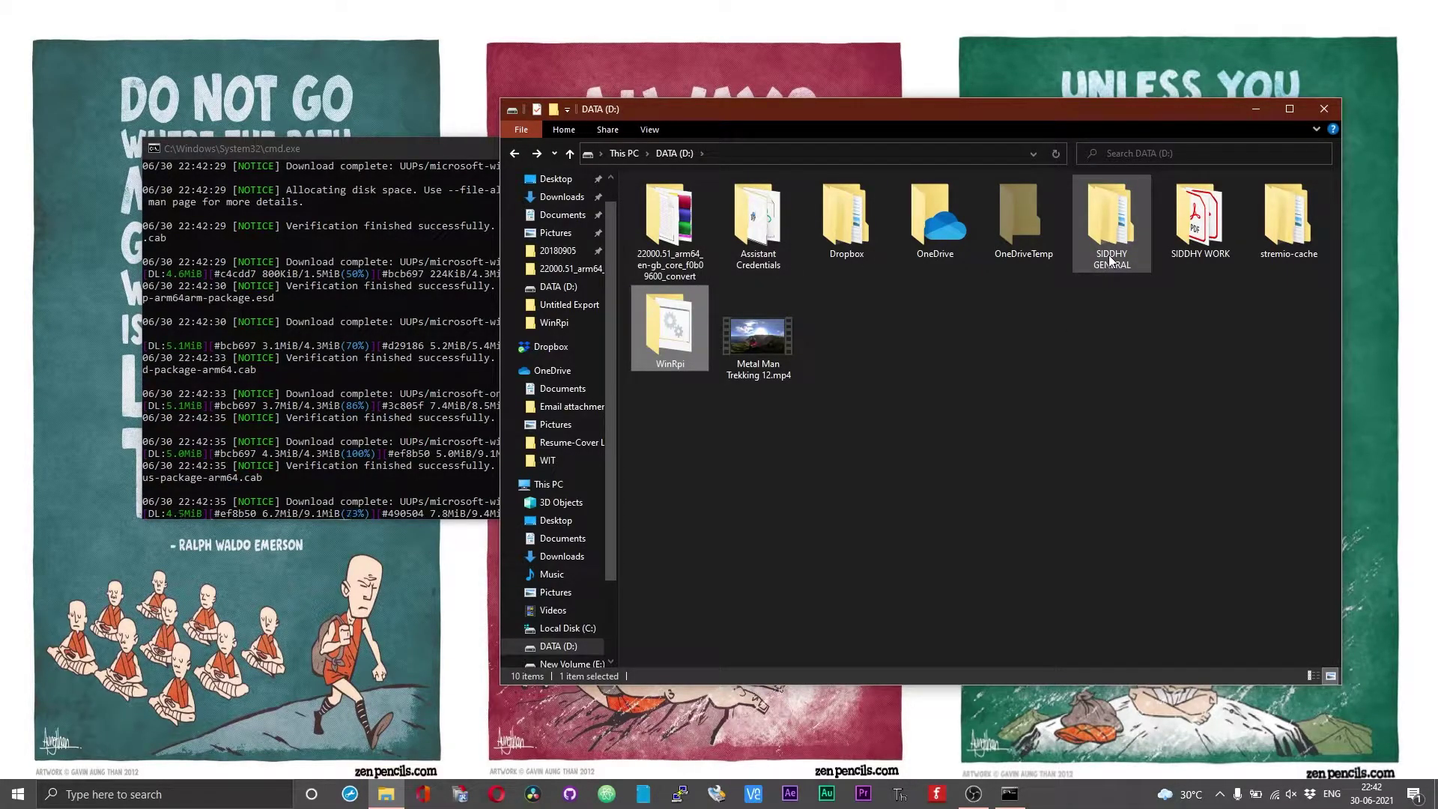
pyautogui.doubleClick(1111, 260)
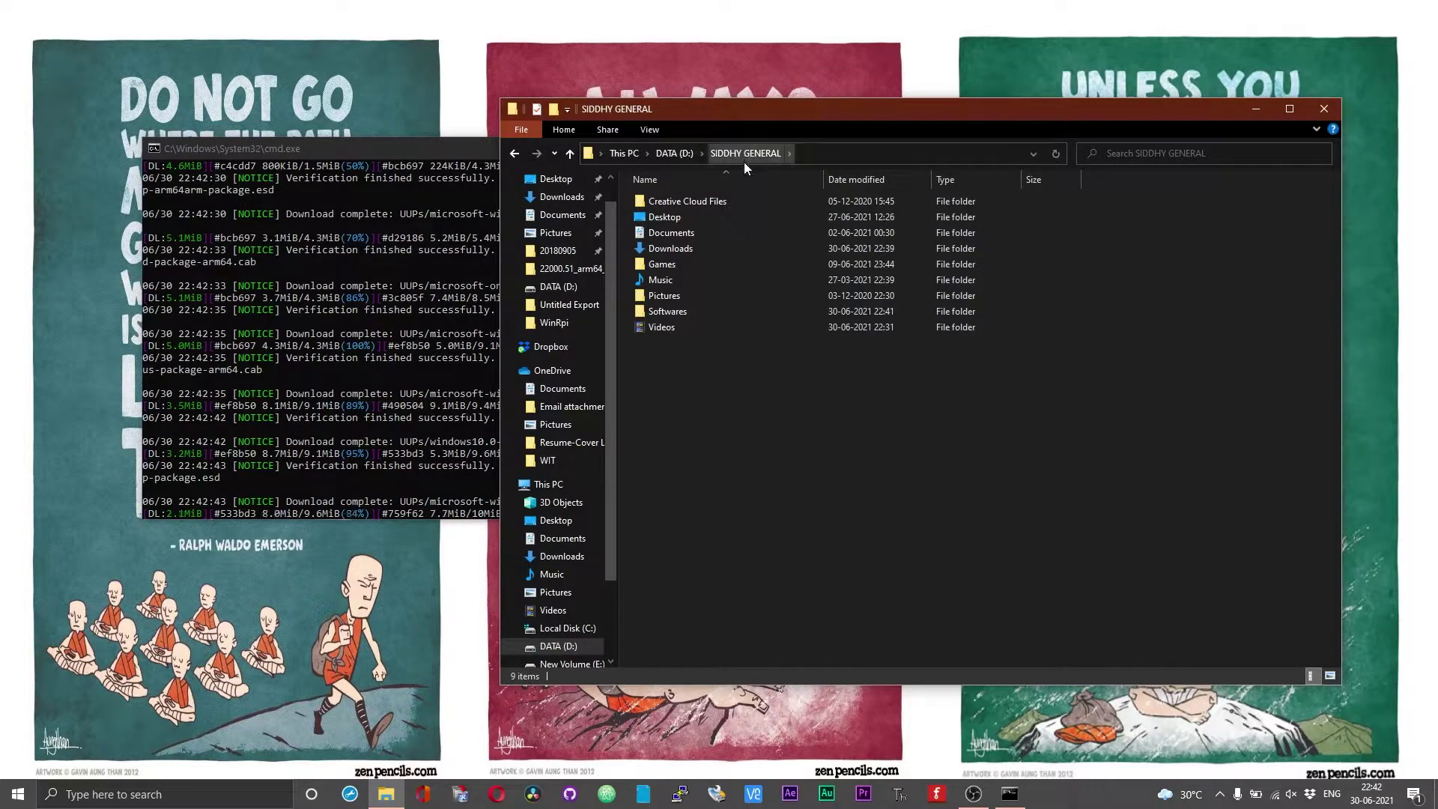
pyautogui.click(517, 155)
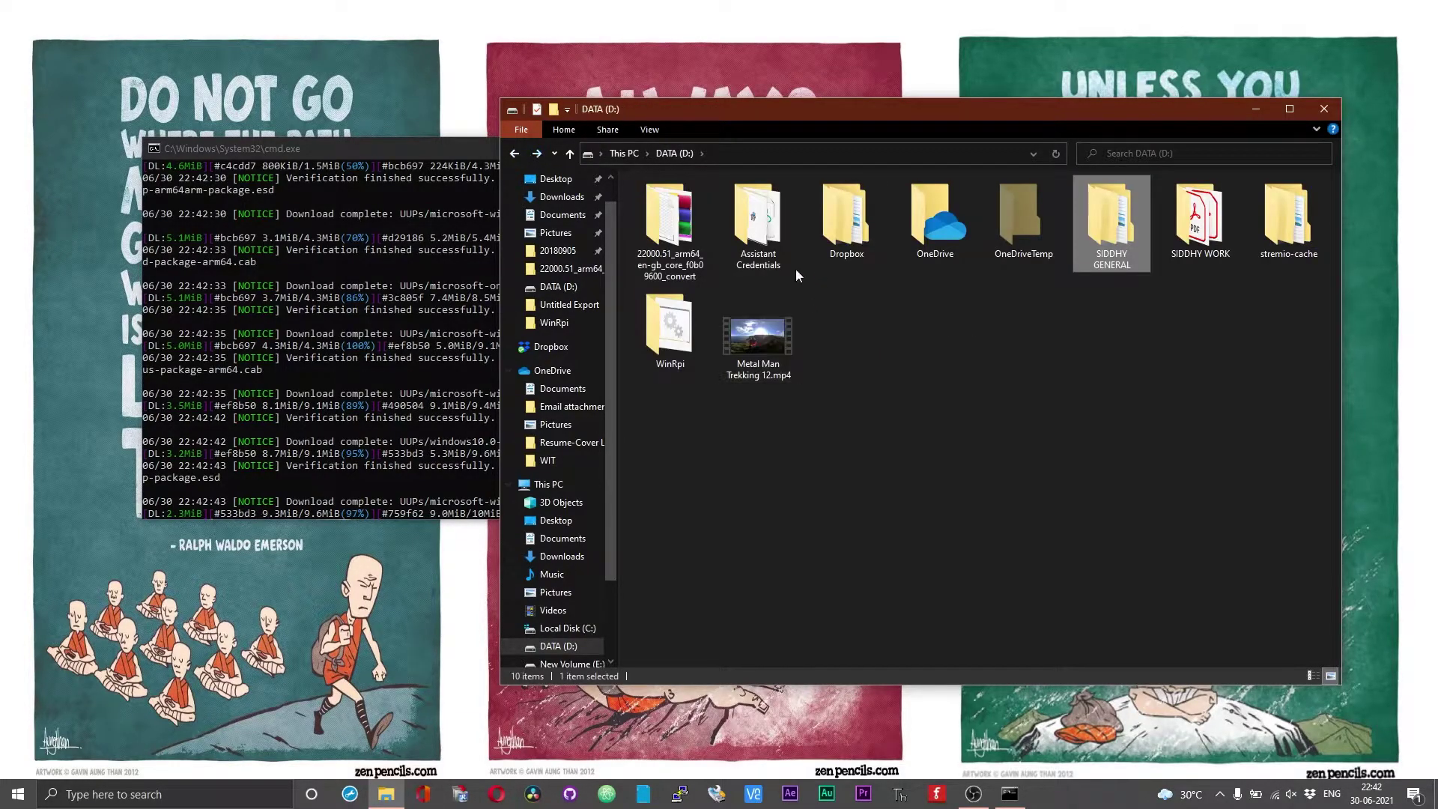
pyautogui.doubleClick(689, 325)
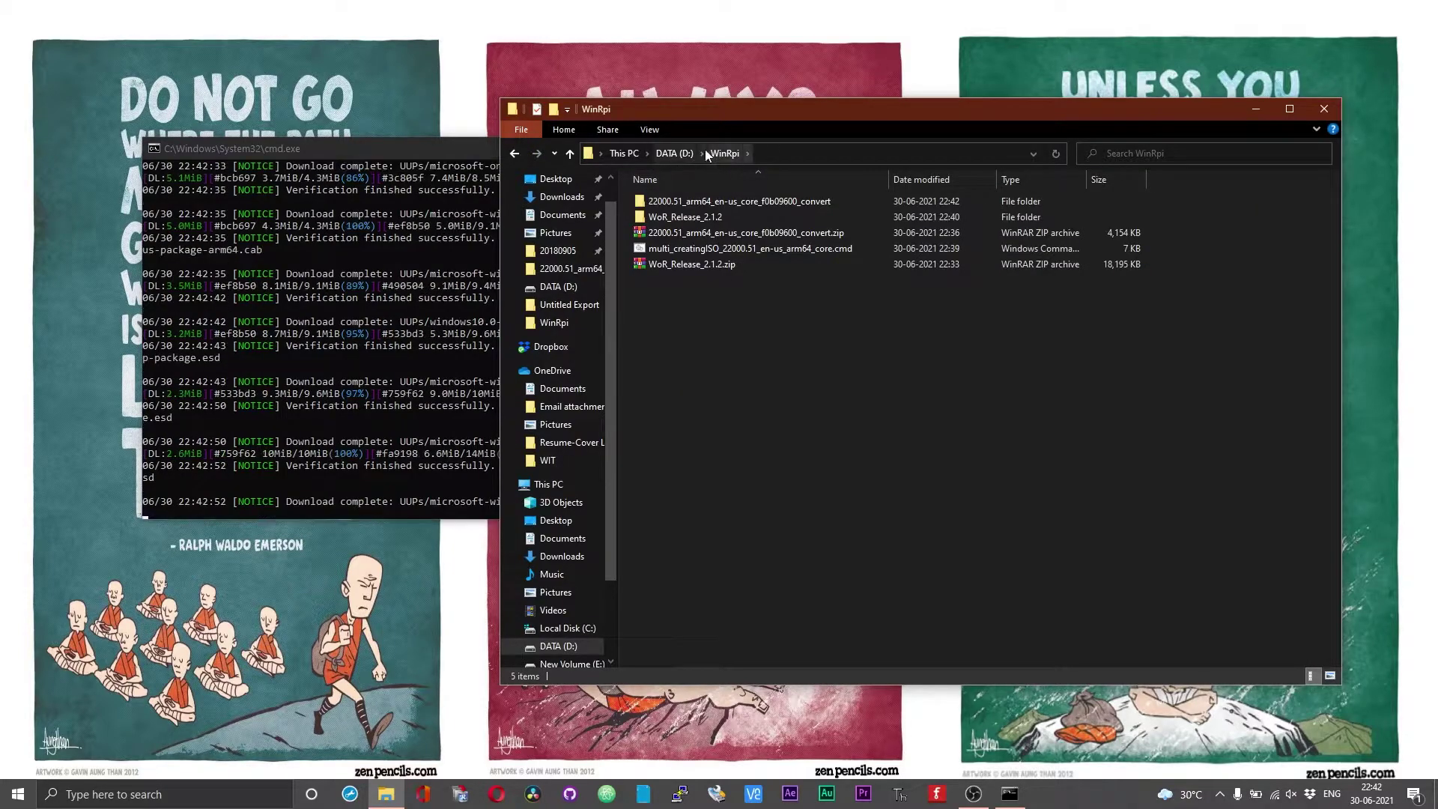
pyautogui.click(781, 152)
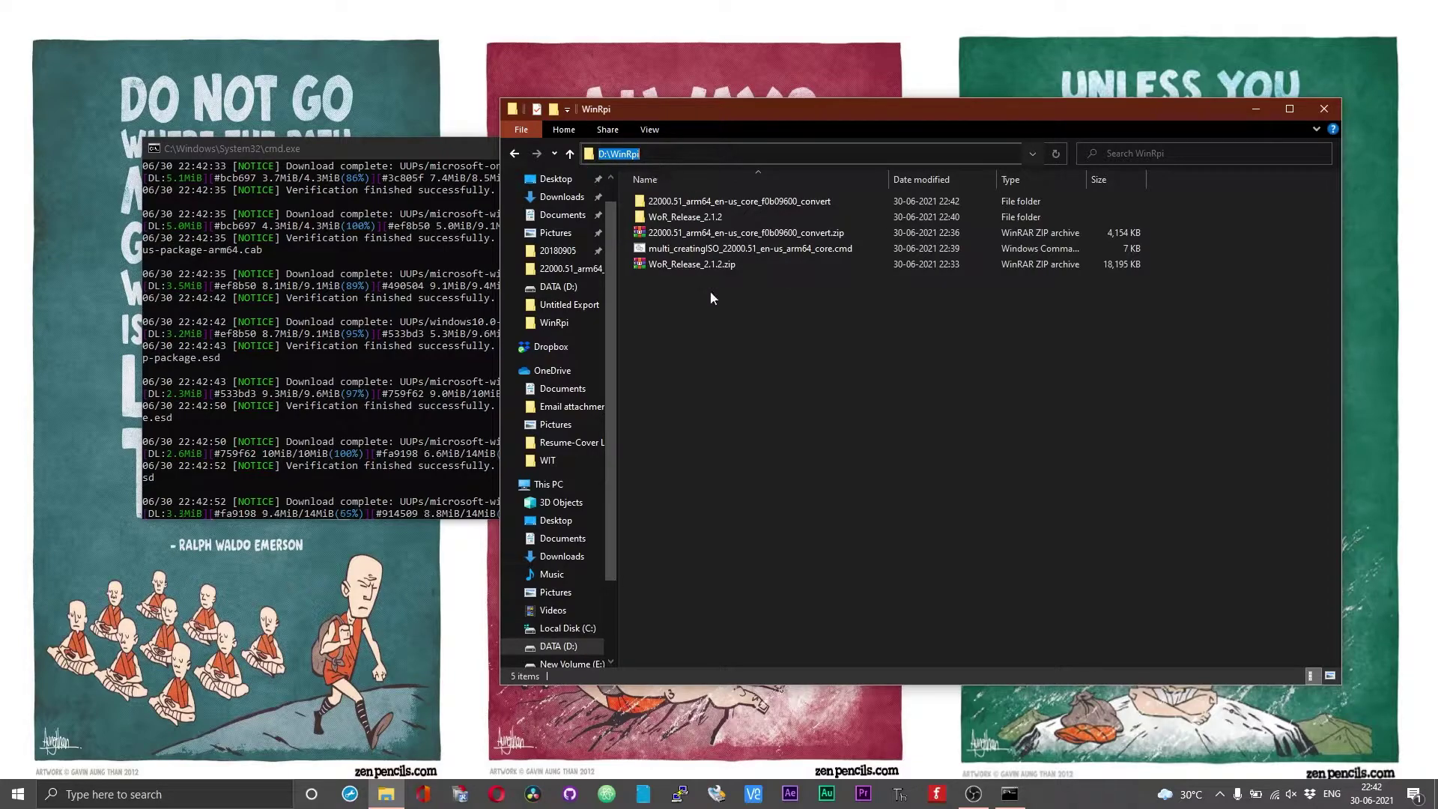
pyautogui.hotkey('alt', 'Tab')
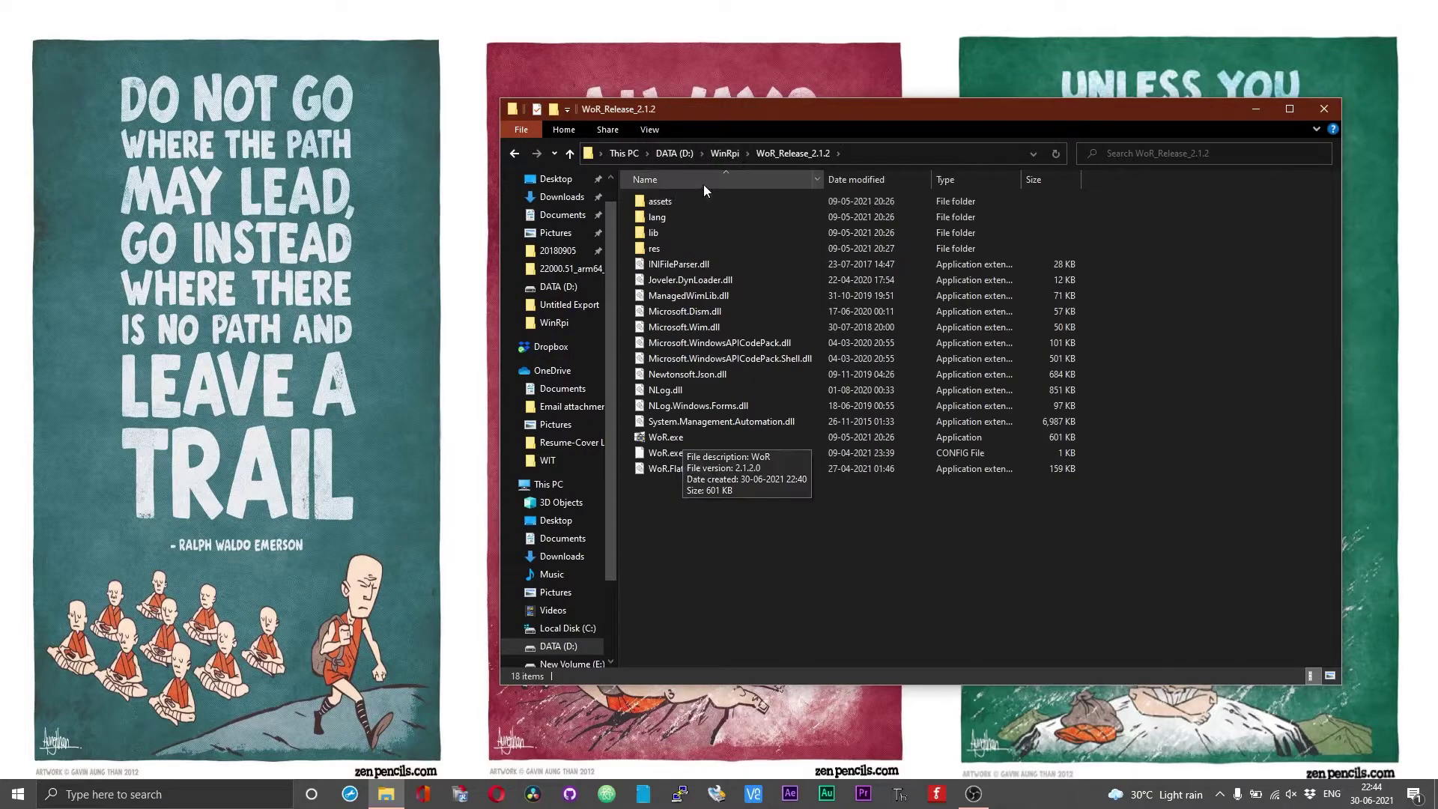
# Check the built ISO in the convert folder, then launch WoR.exe from WoR_Release_2.1.2 with admin approval
pyautogui.click(515, 157)
pyautogui.click(515, 158)
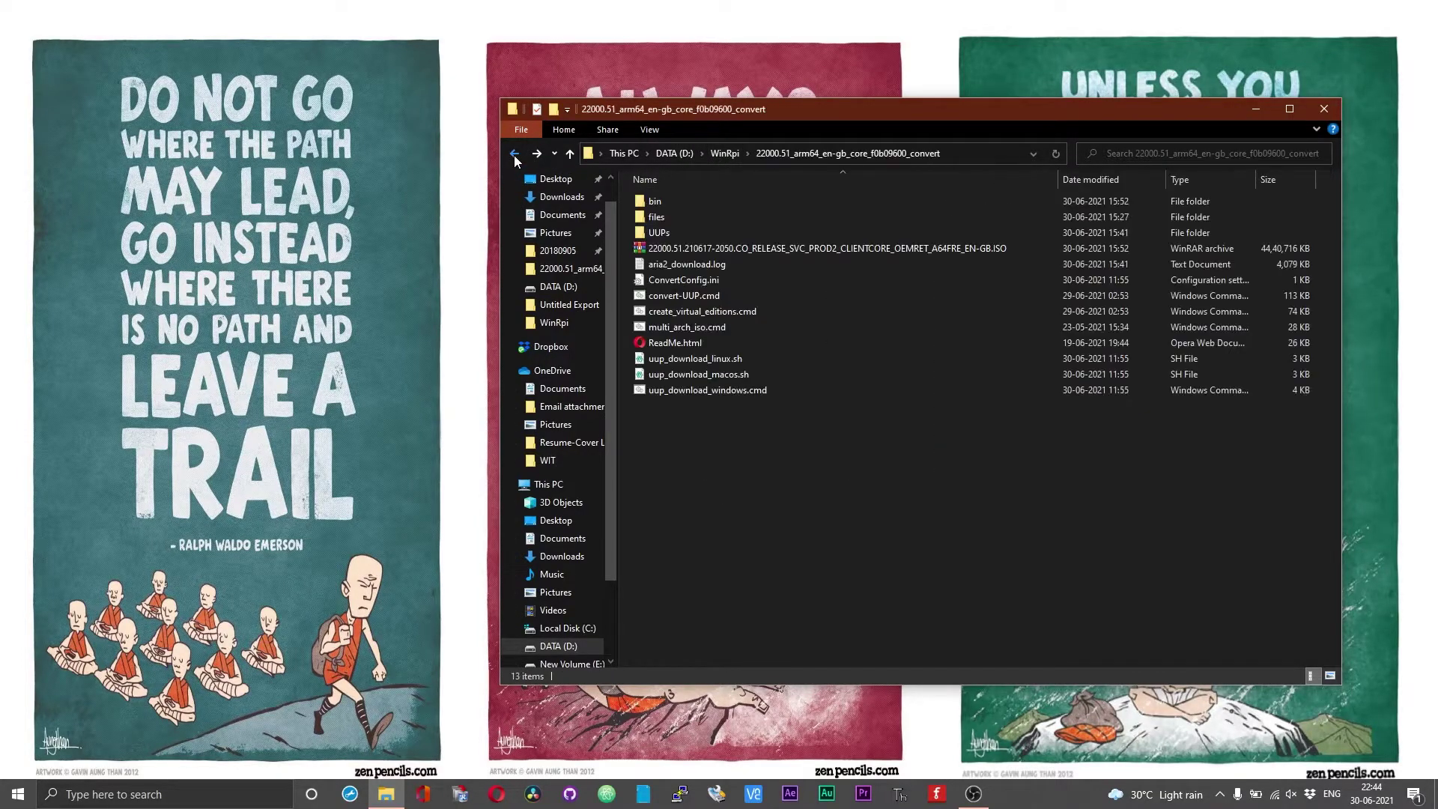
pyautogui.click(730, 155)
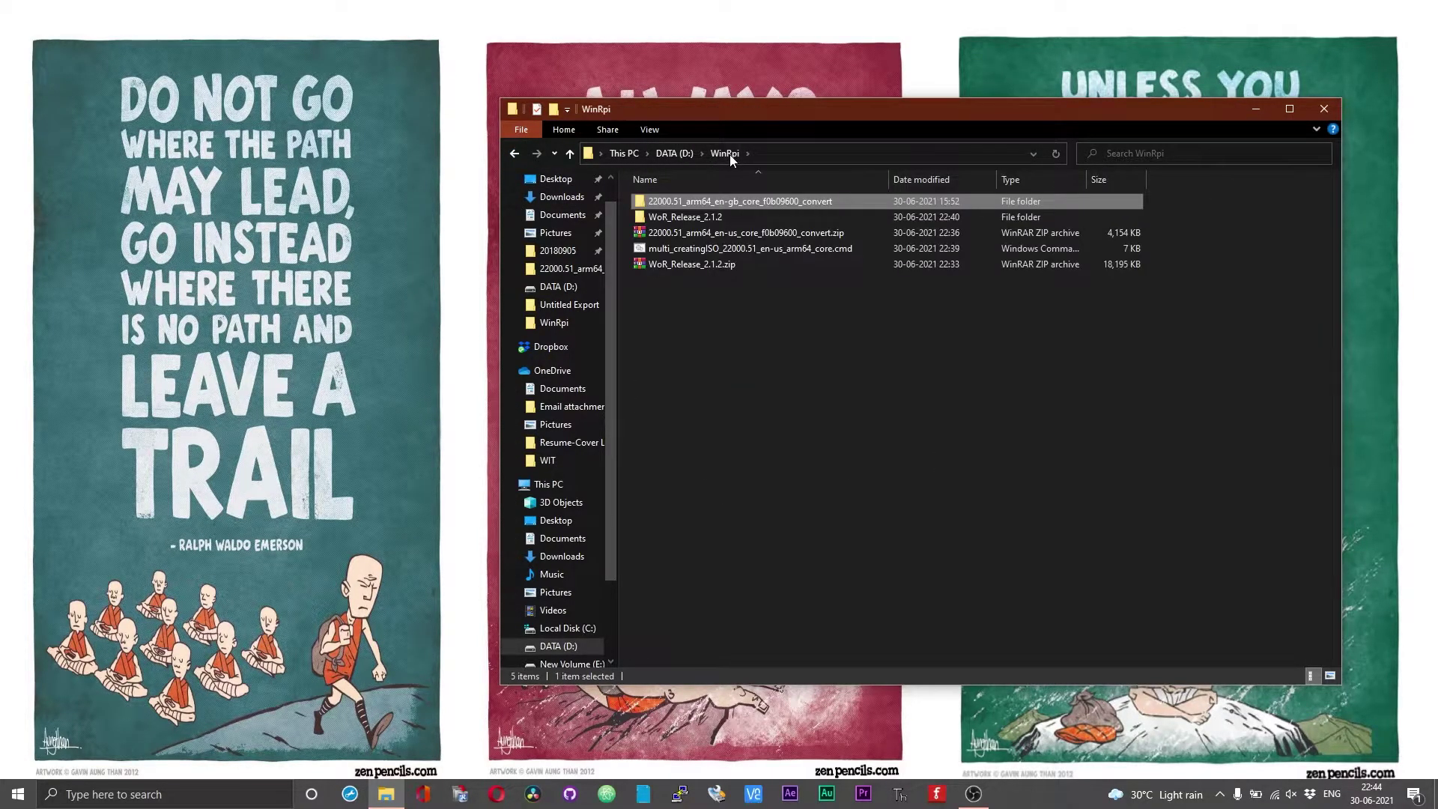
pyautogui.doubleClick(716, 221)
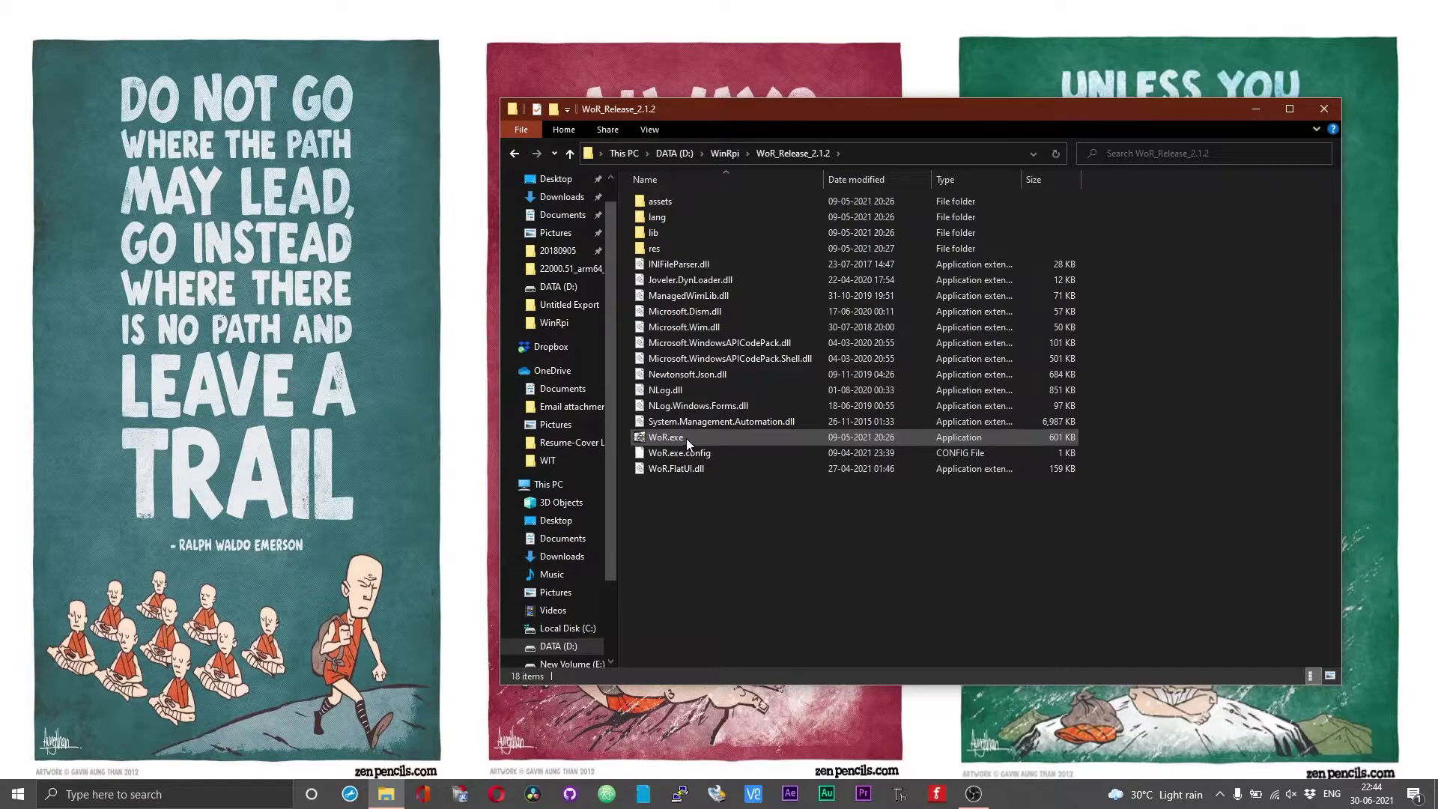
pyautogui.doubleClick(686, 438)
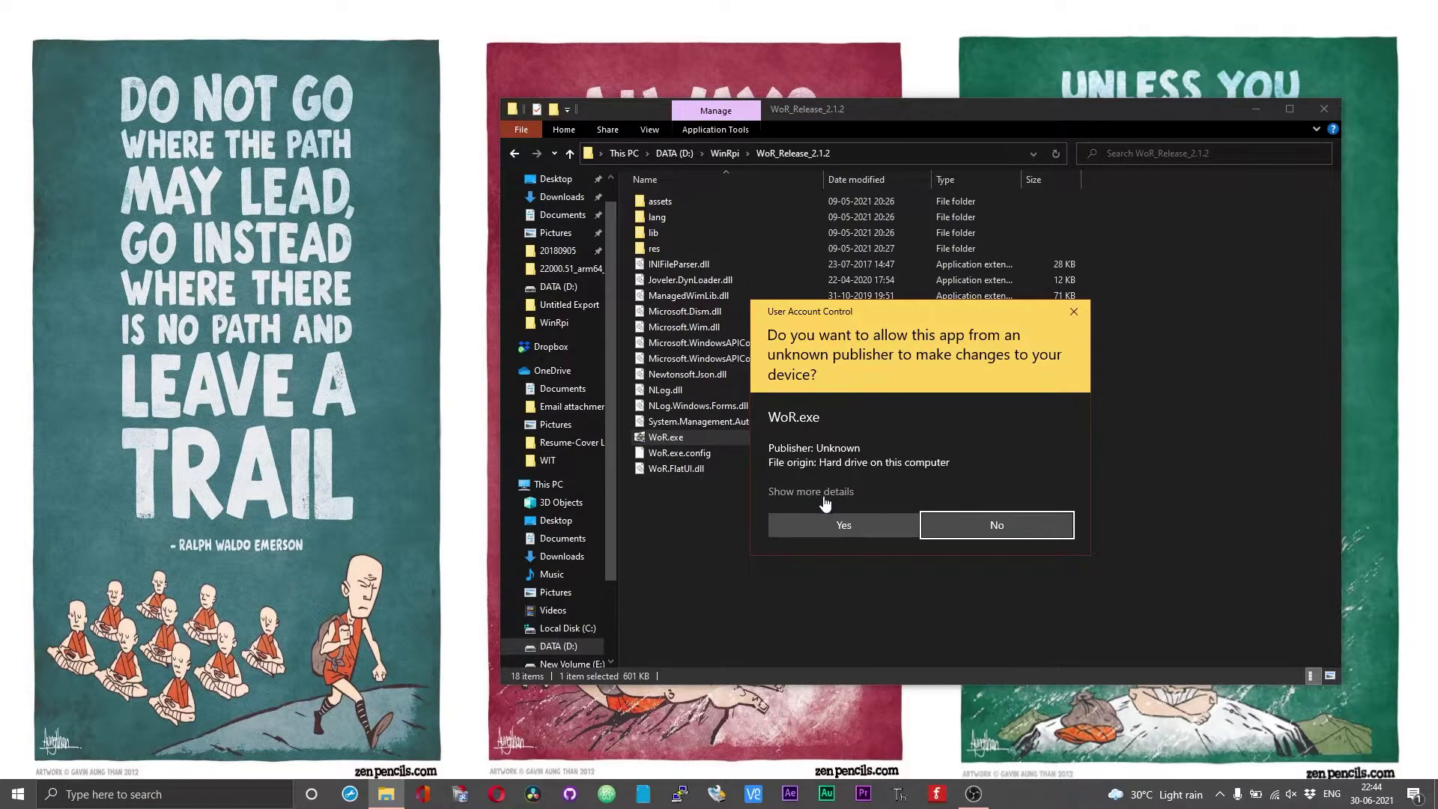
pyautogui.click(835, 529)
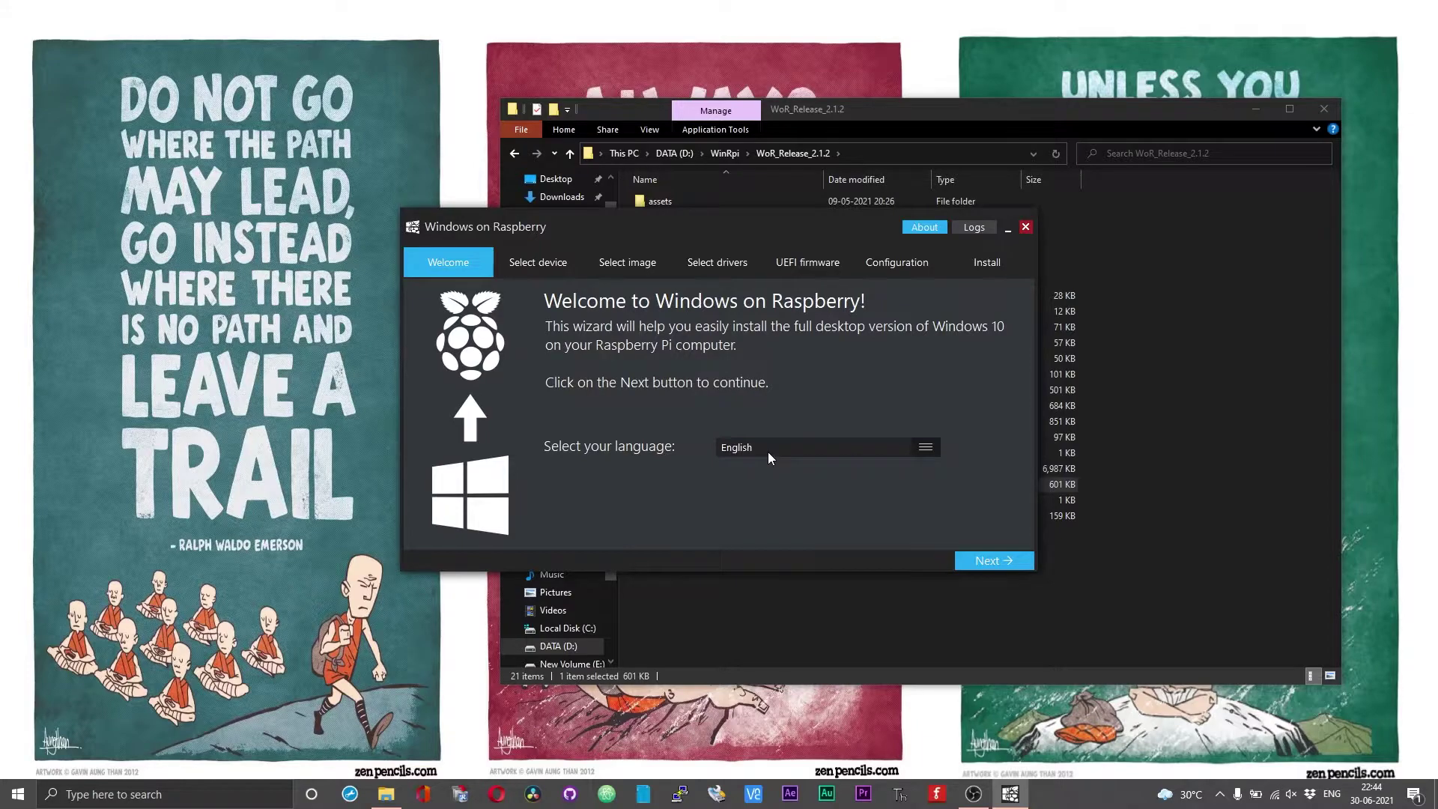
# Target the WD My Passport drive with device type Raspberry Pi 4 / 400 [ARM64], dismissing the bootloader warning
pyautogui.click(995, 560)
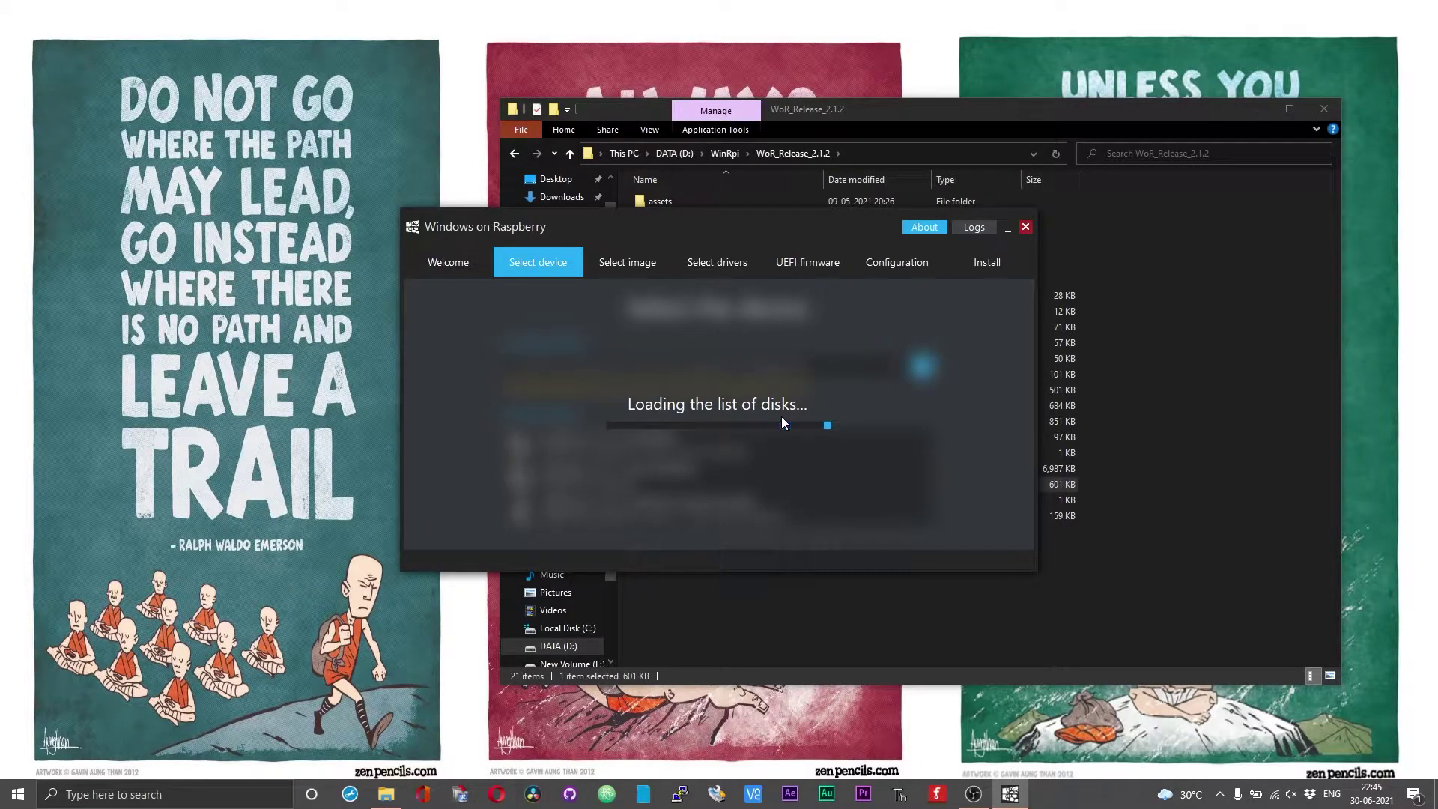
pyautogui.click(889, 368)
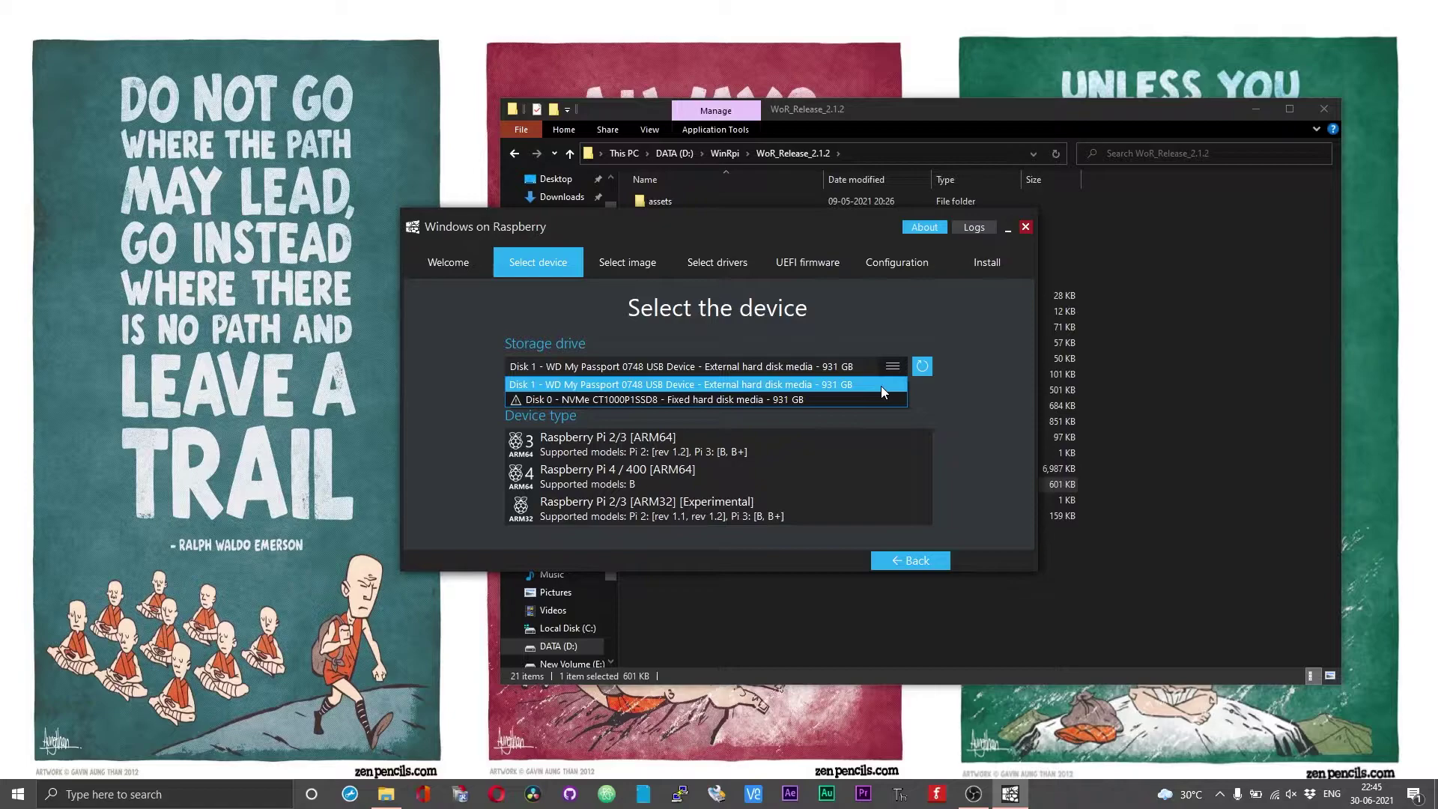
pyautogui.click(881, 385)
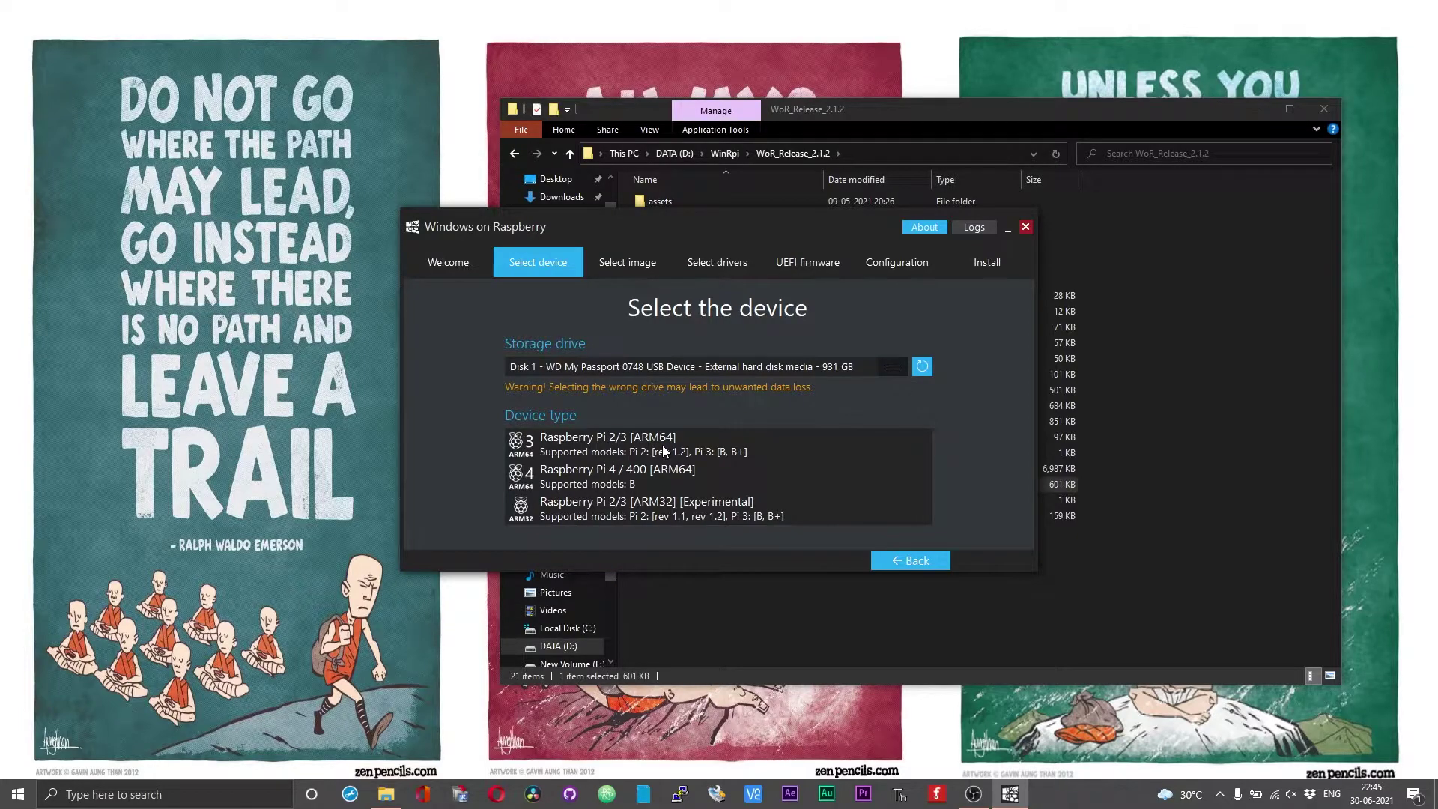
pyautogui.click(670, 478)
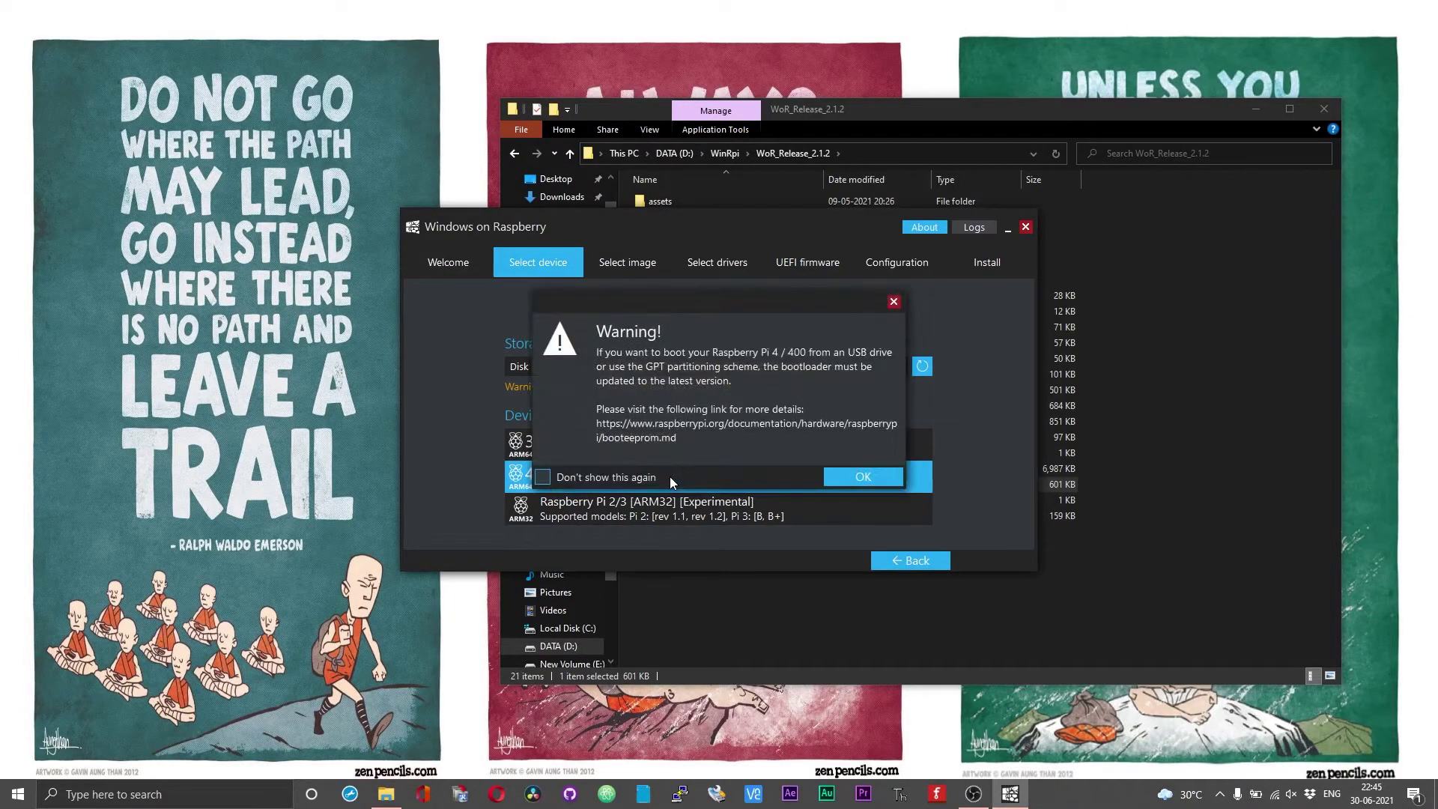
pyautogui.click(893, 300)
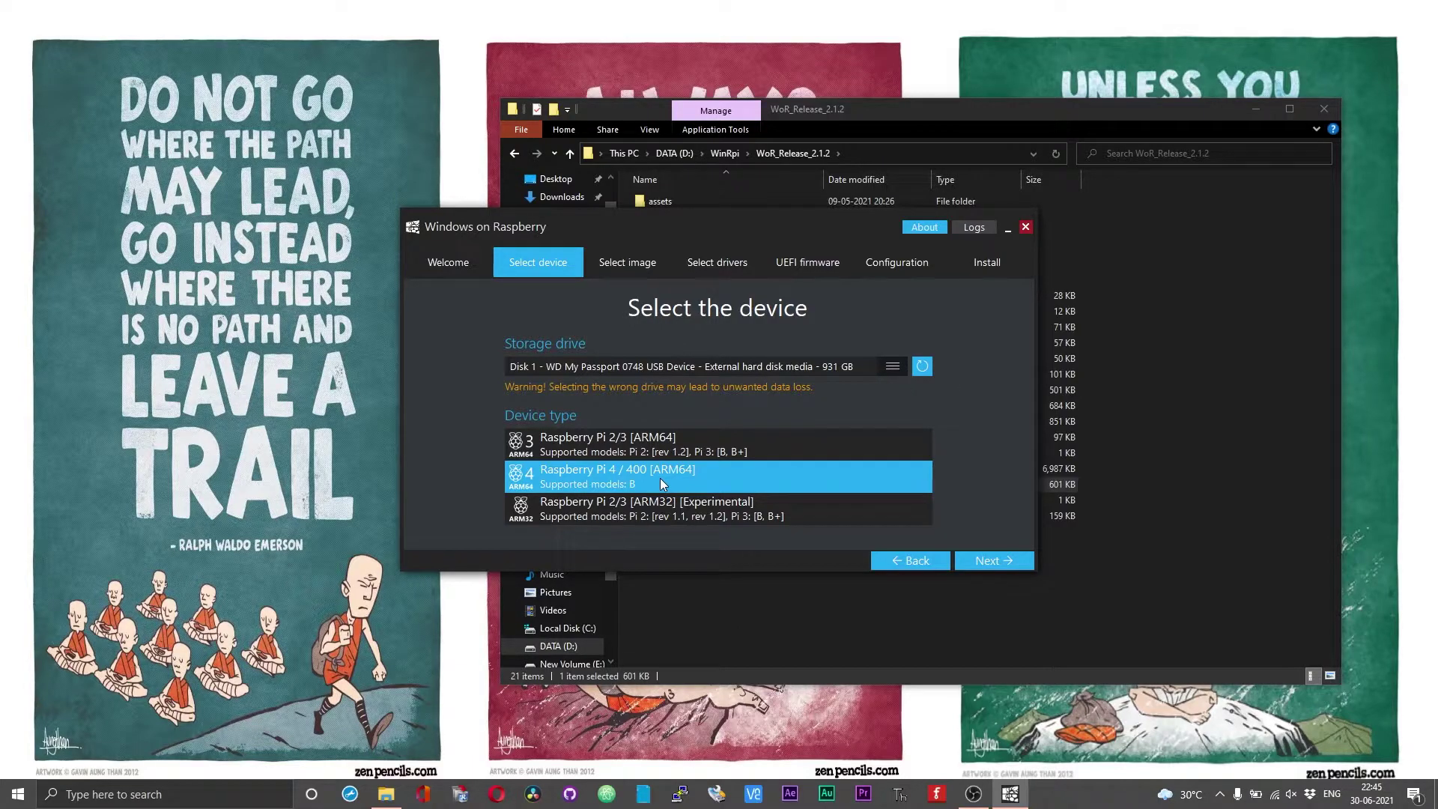
pyautogui.click(989, 561)
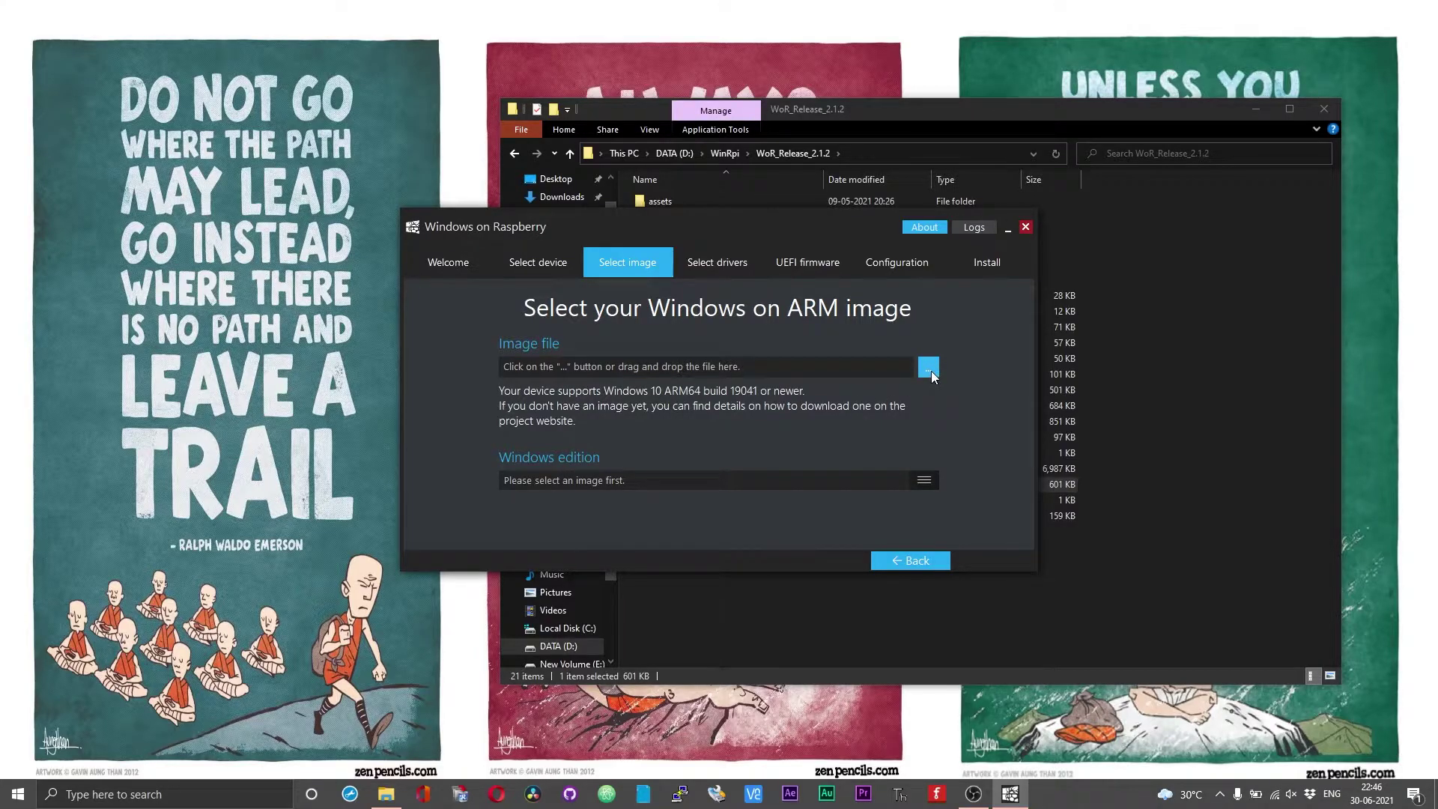
# Load the ISO from DATA (D:) > WinRpi > 22000.51 as the image, giving Windows 11 Home build 22000.1
pyautogui.click(928, 368)
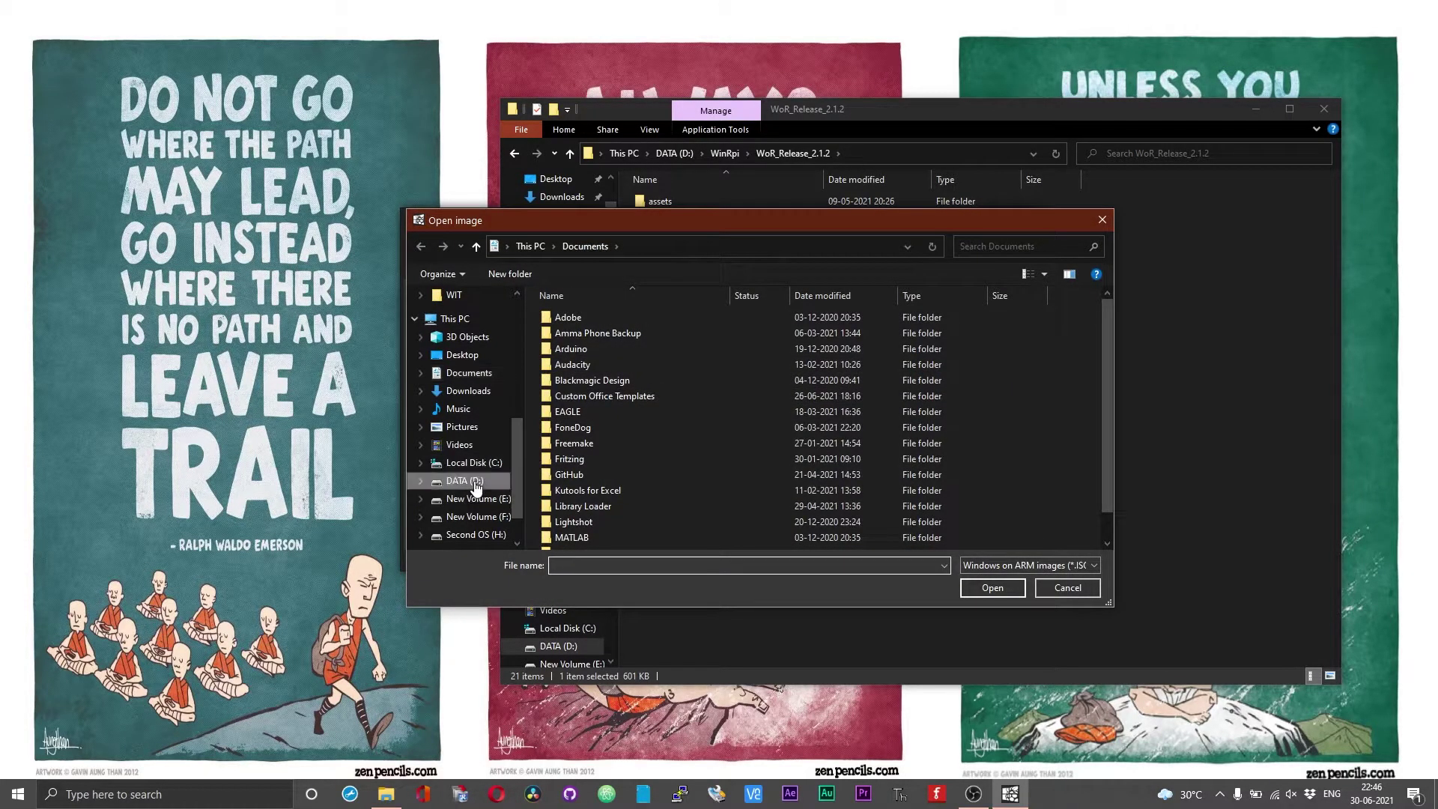
pyautogui.click(475, 483)
pyautogui.doubleClick(596, 426)
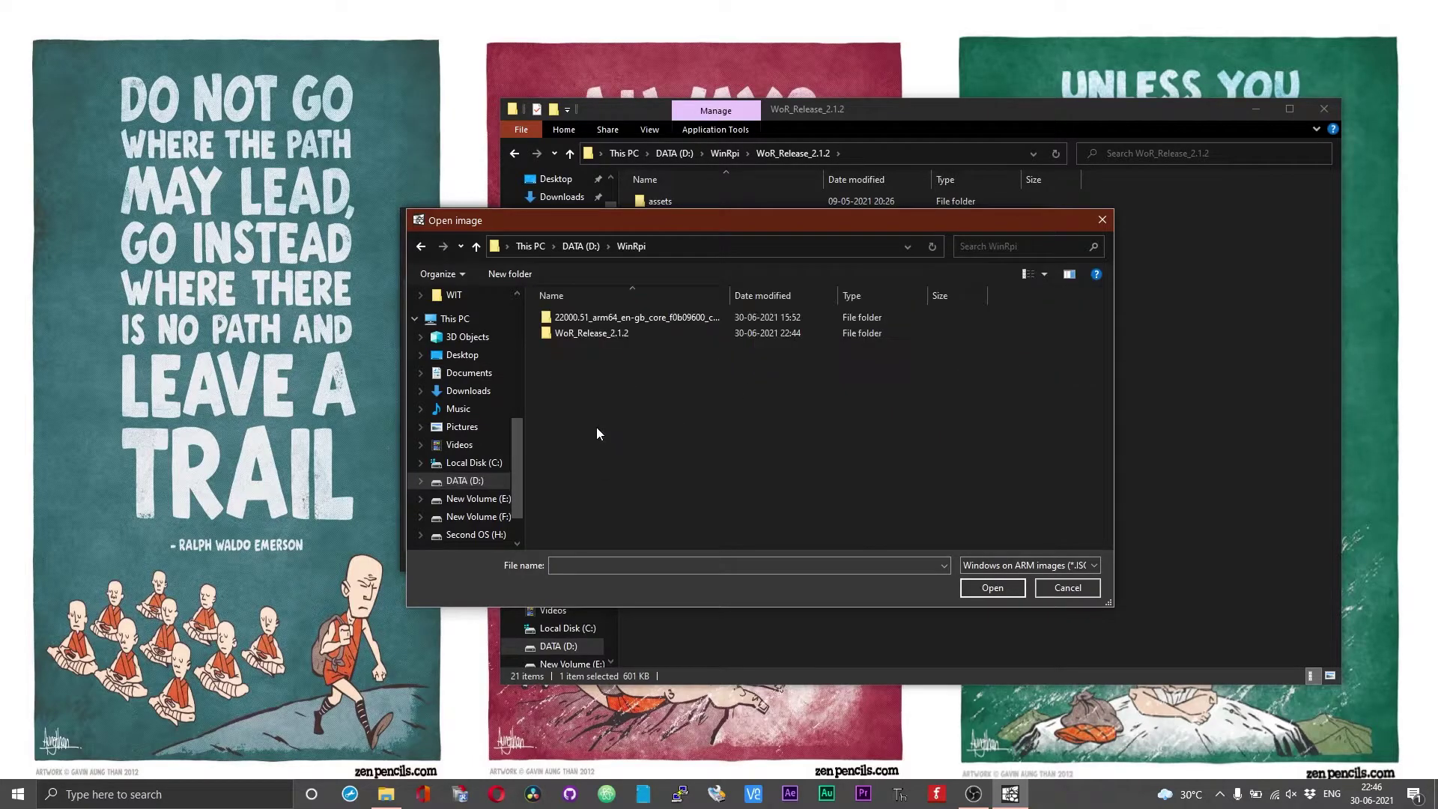
pyautogui.doubleClick(623, 316)
pyautogui.click(622, 364)
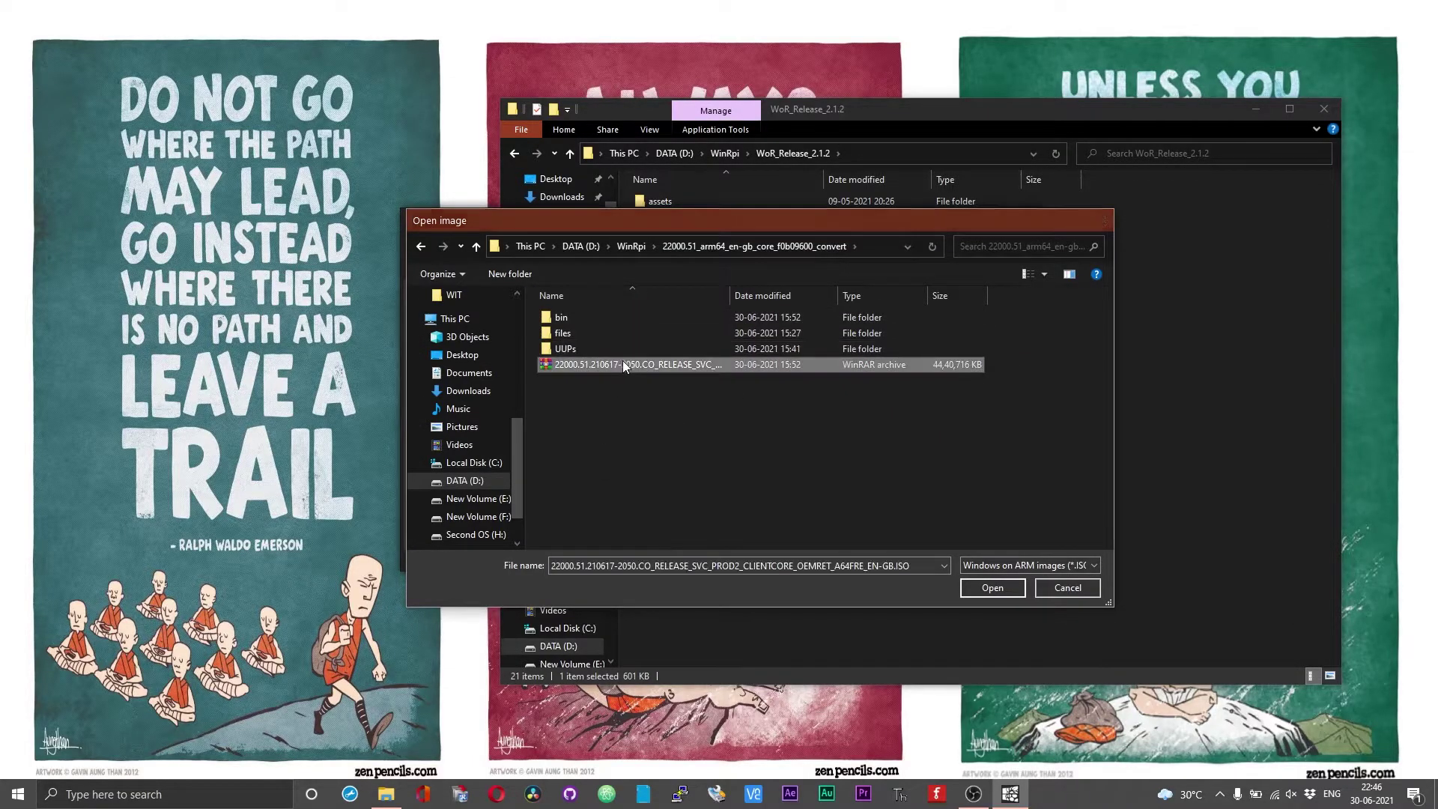
pyautogui.doubleClick(622, 364)
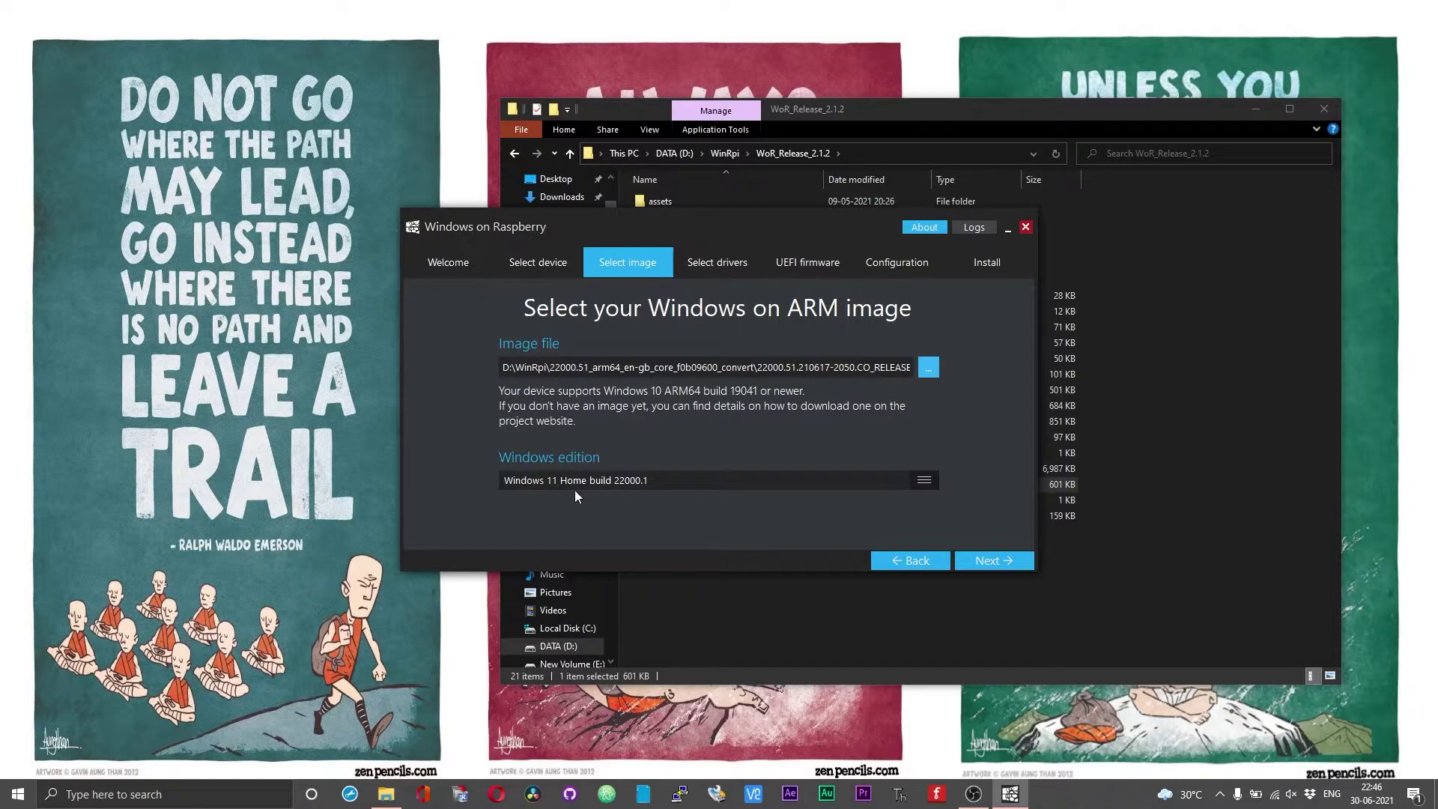
pyautogui.click(982, 560)
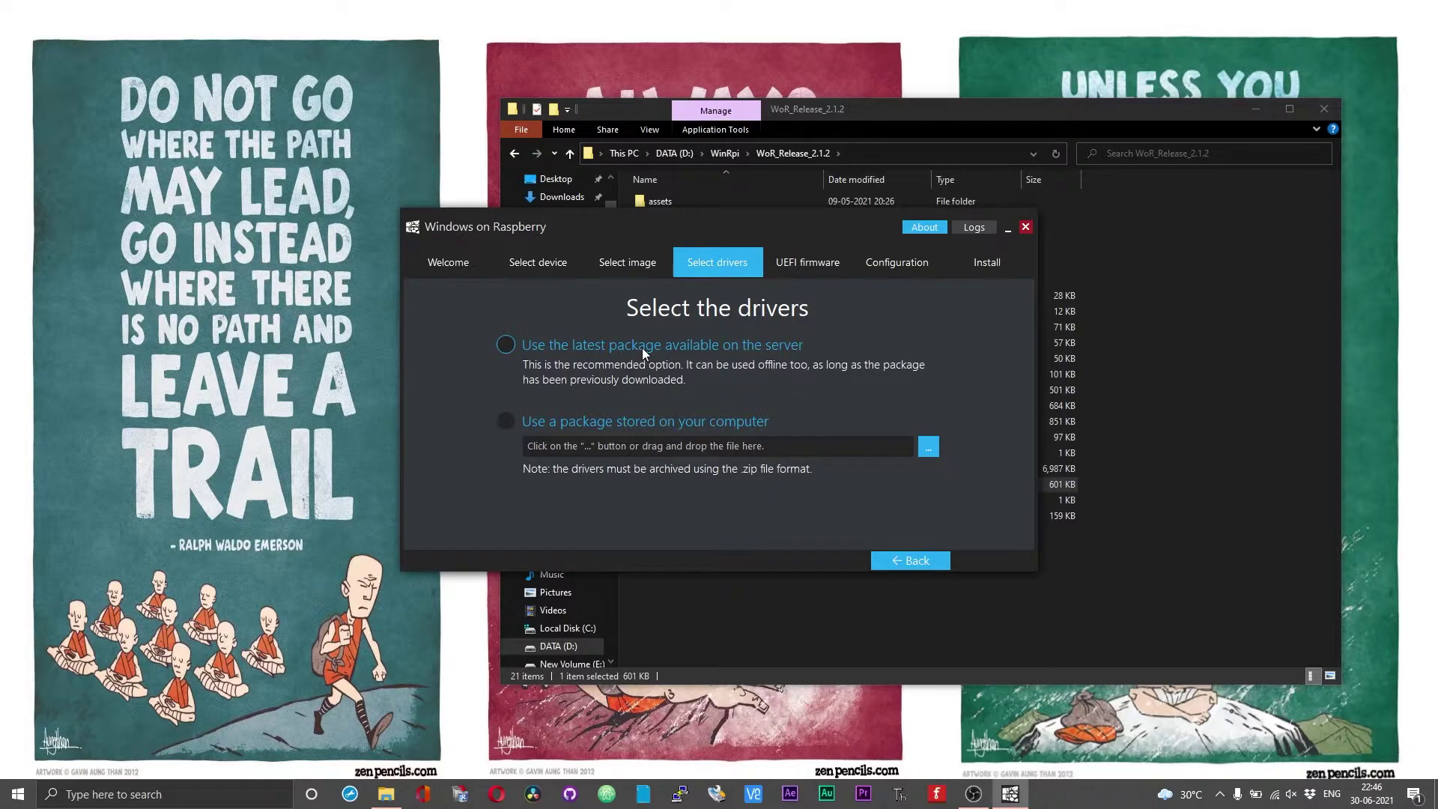
# Choose the latest server driver package, accept its licence, and choose the latest server UEFI firmware
pyautogui.click(641, 348)
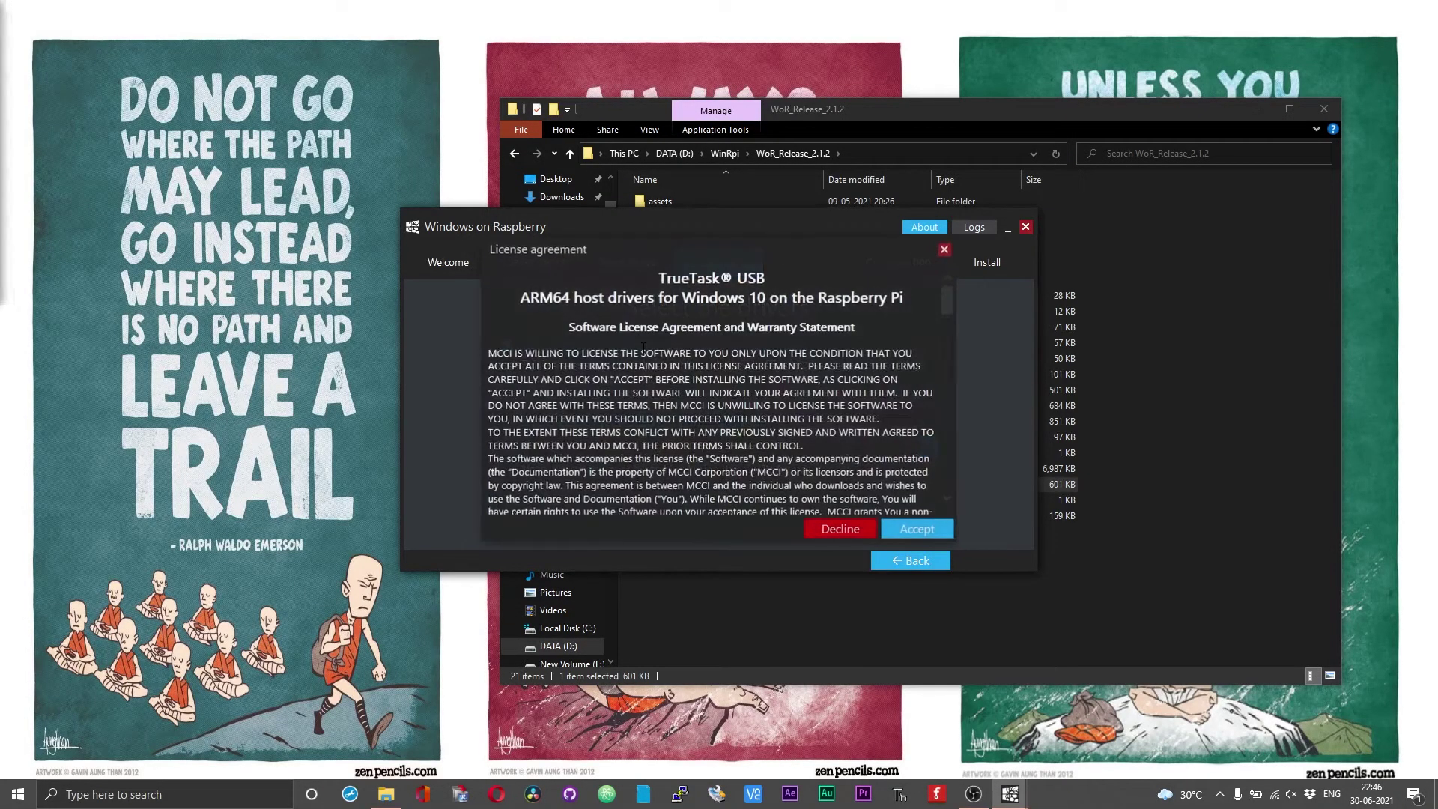
pyautogui.click(920, 531)
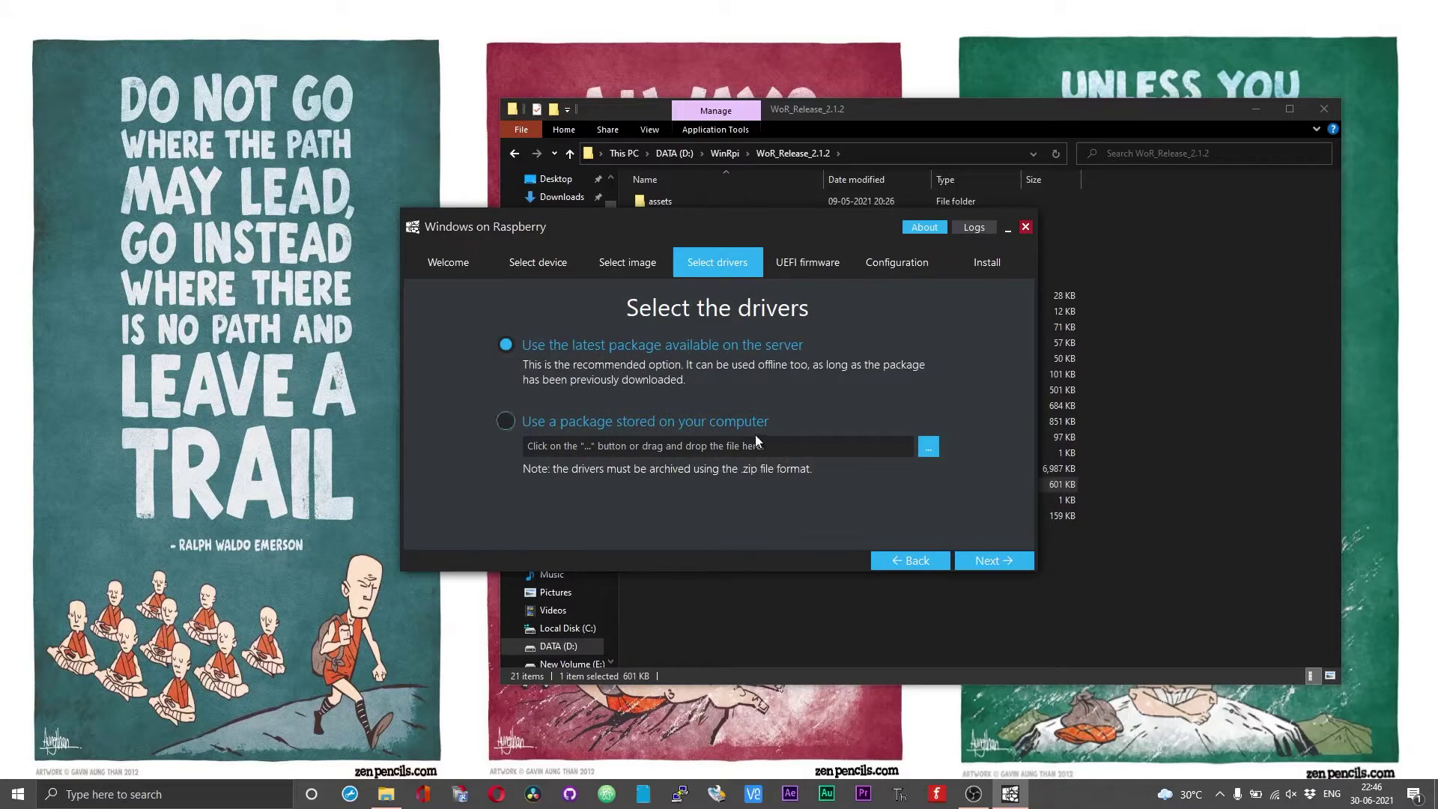
pyautogui.click(981, 562)
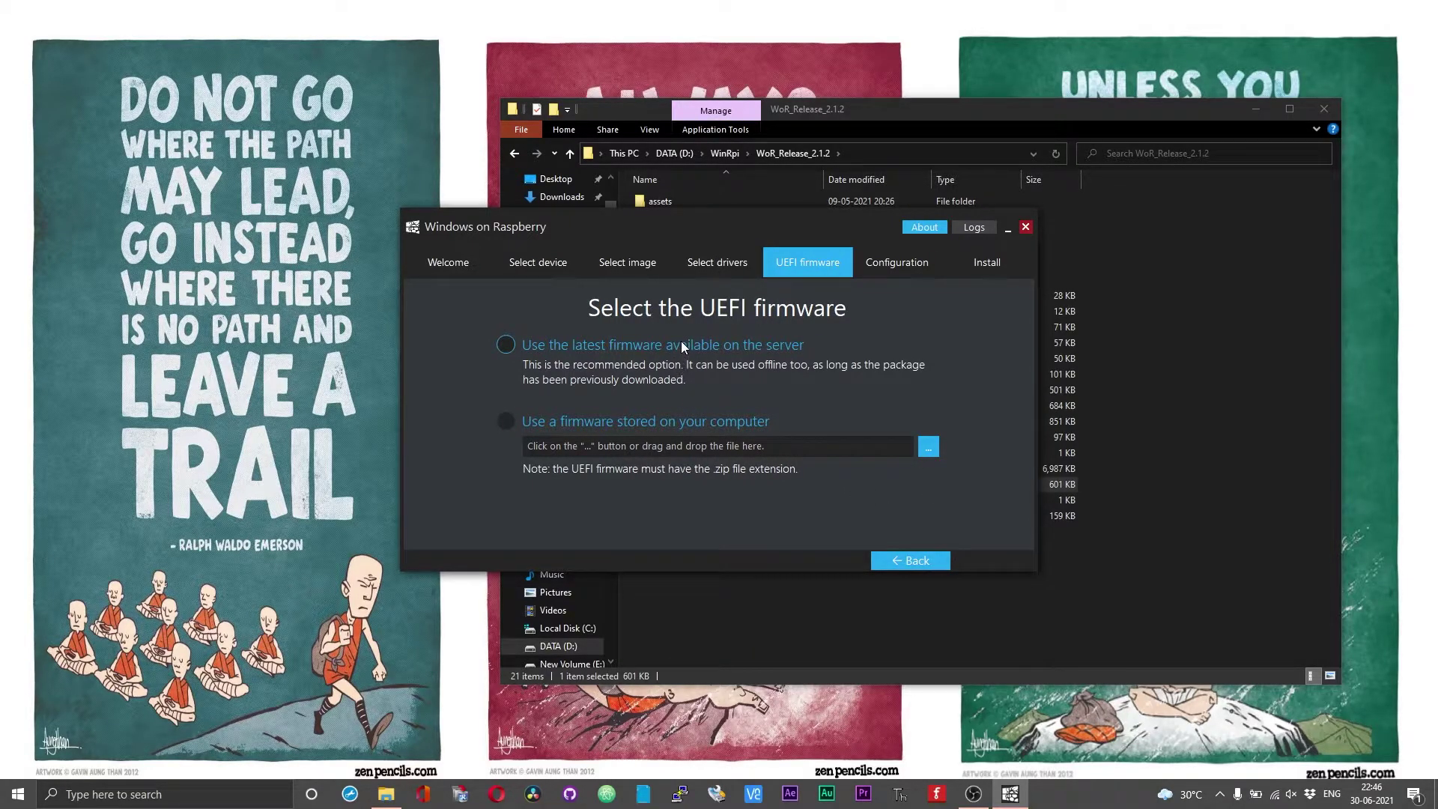
pyautogui.click(680, 344)
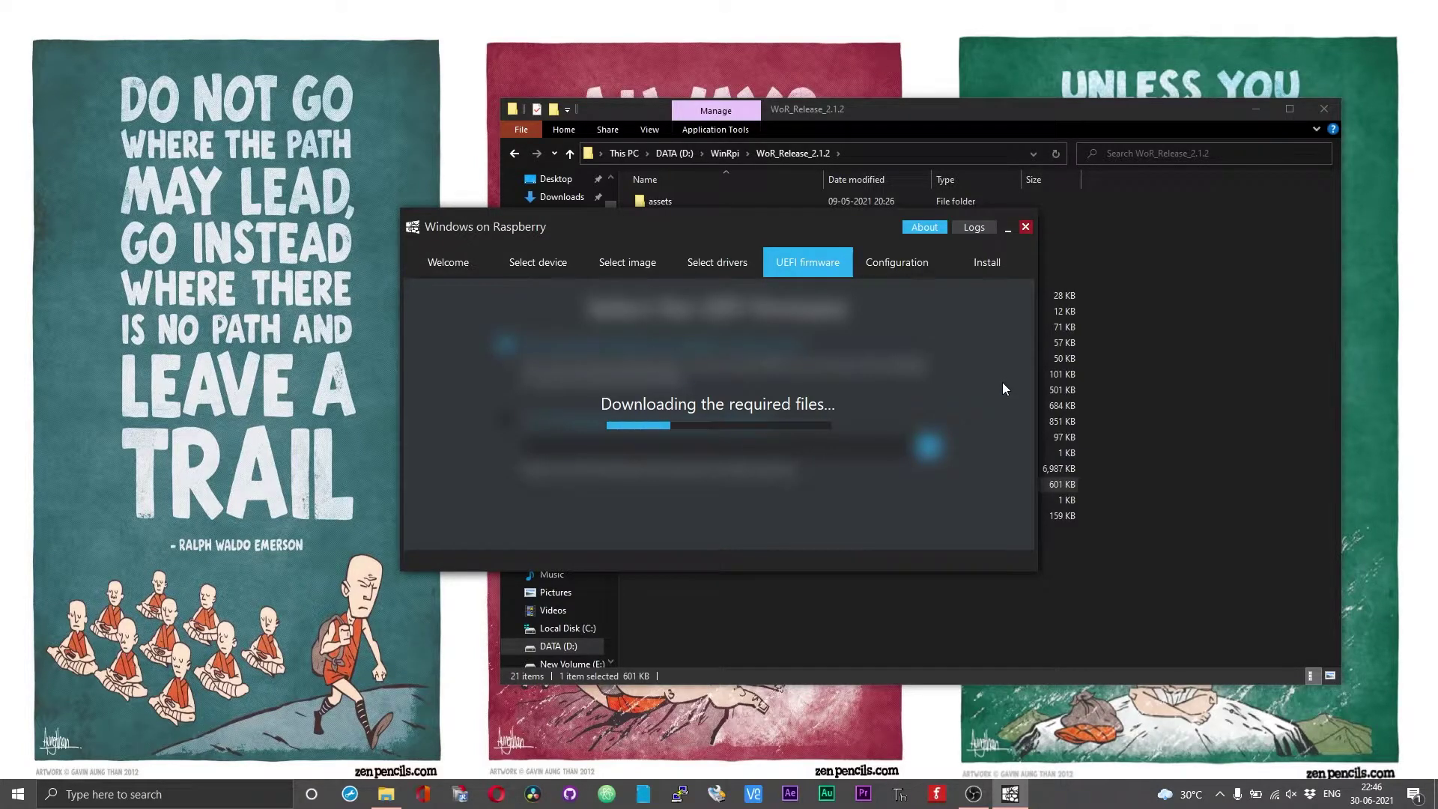
pyautogui.click(1008, 560)
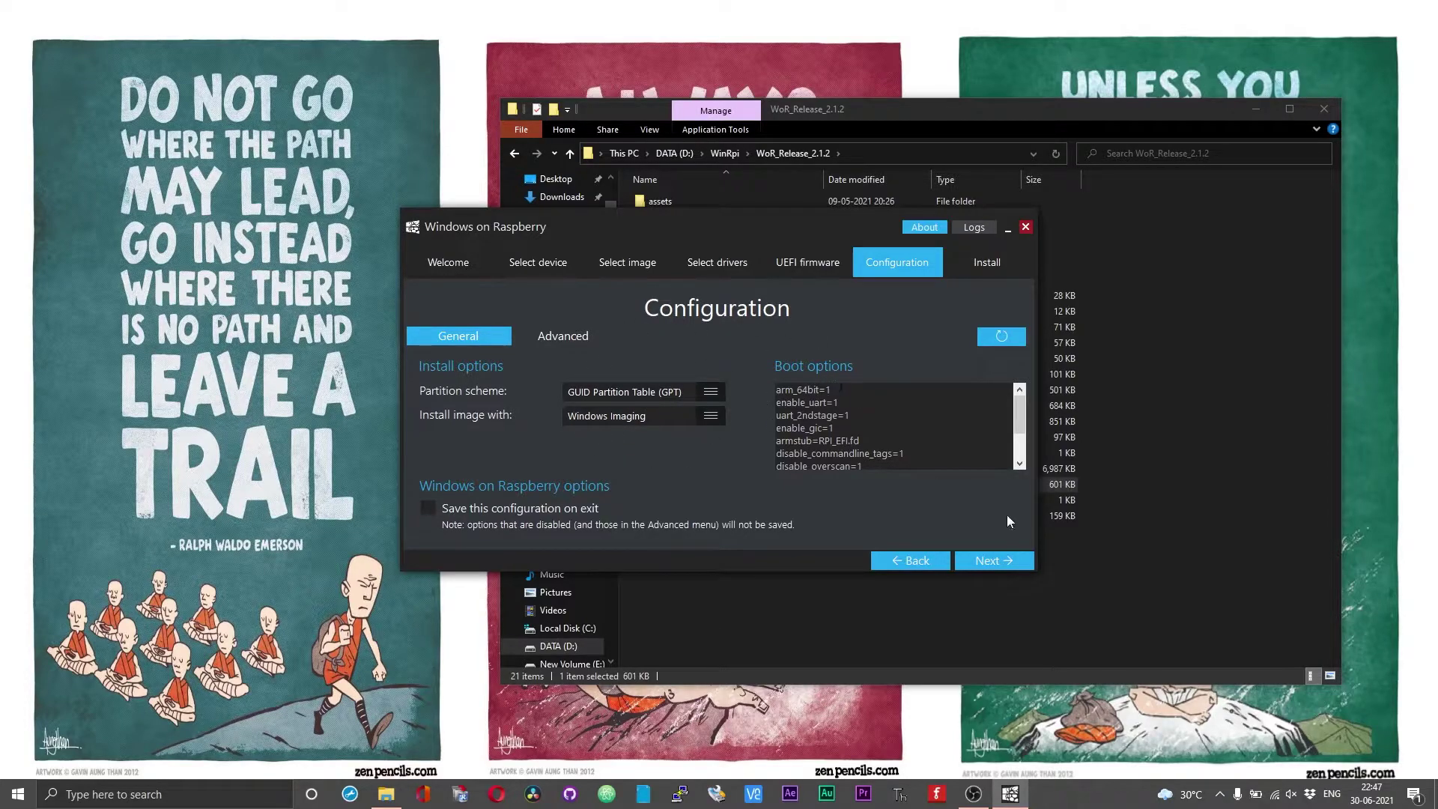
# Install Windows 11 onto the WD My Passport drive, finish the wizard, and close the WoR_Release_2.1.2 window
pyautogui.click(999, 560)
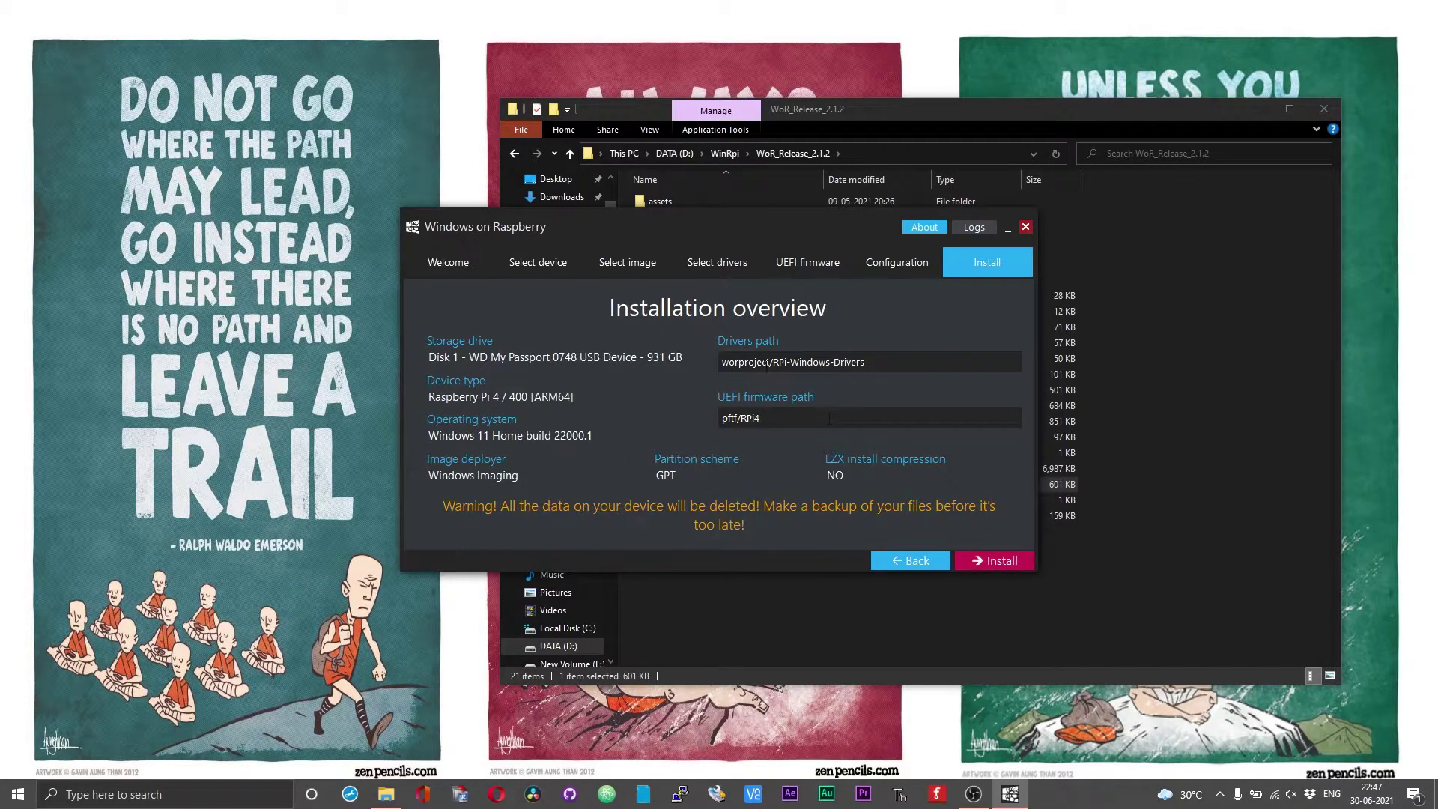
pyautogui.click(982, 560)
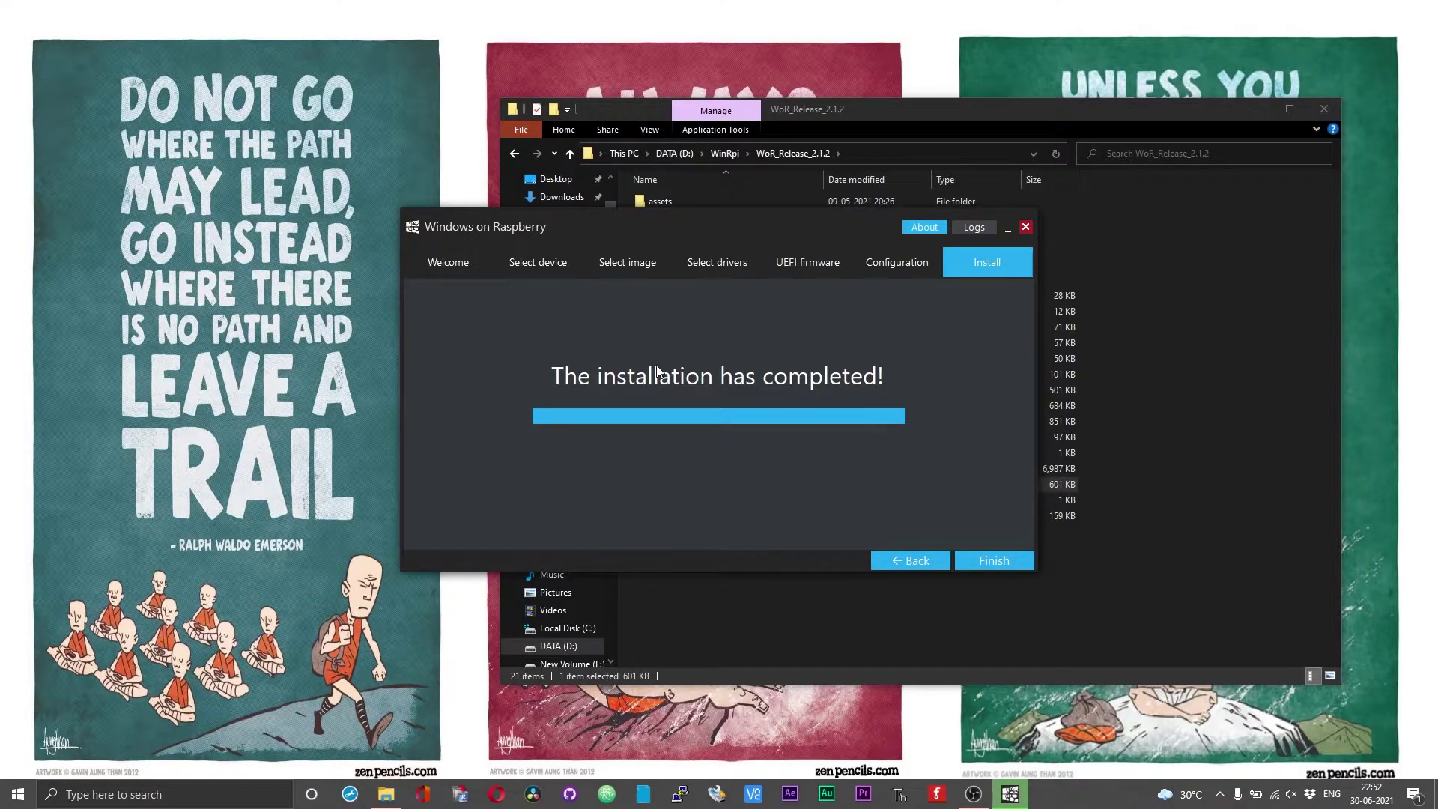
pyautogui.click(990, 562)
pyautogui.click(1327, 110)
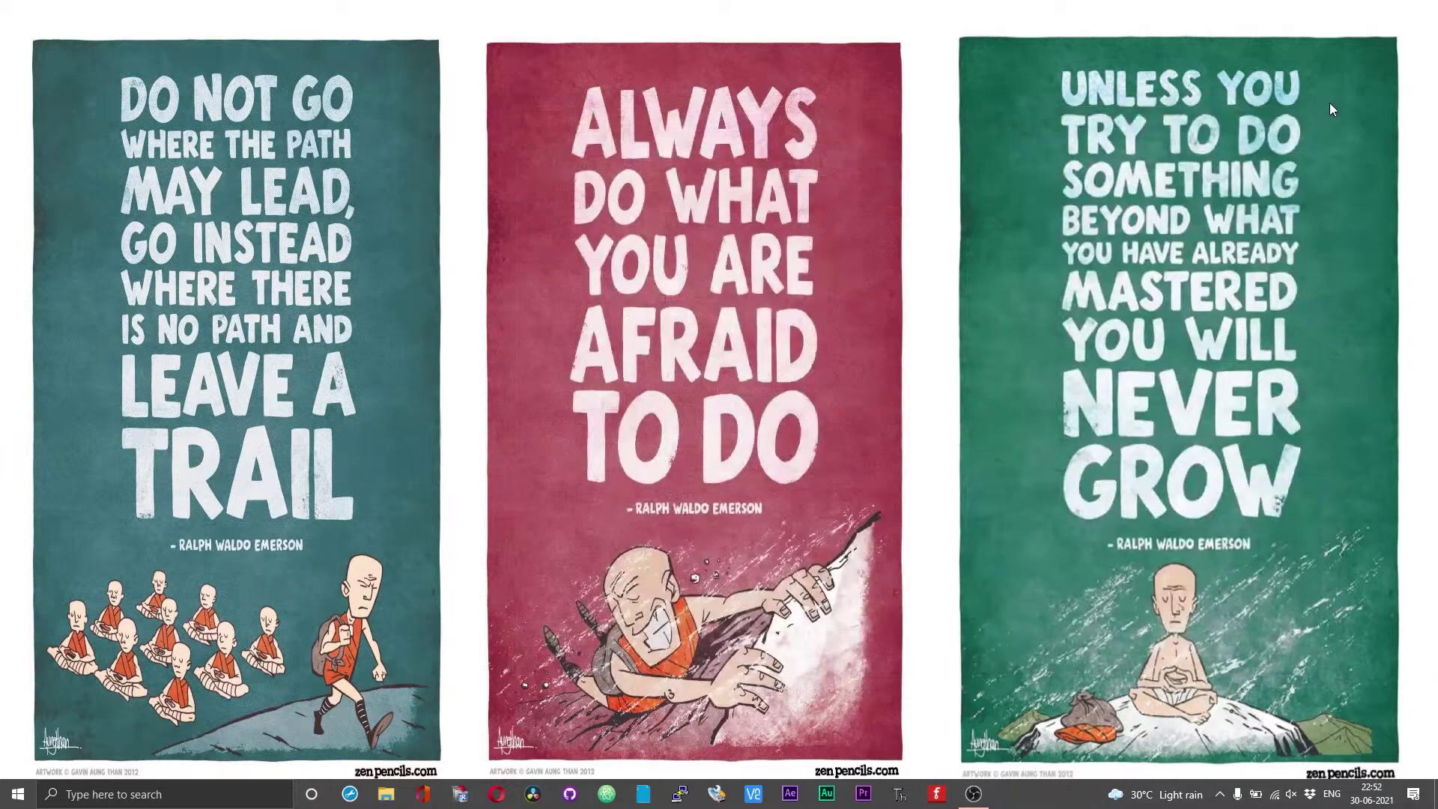
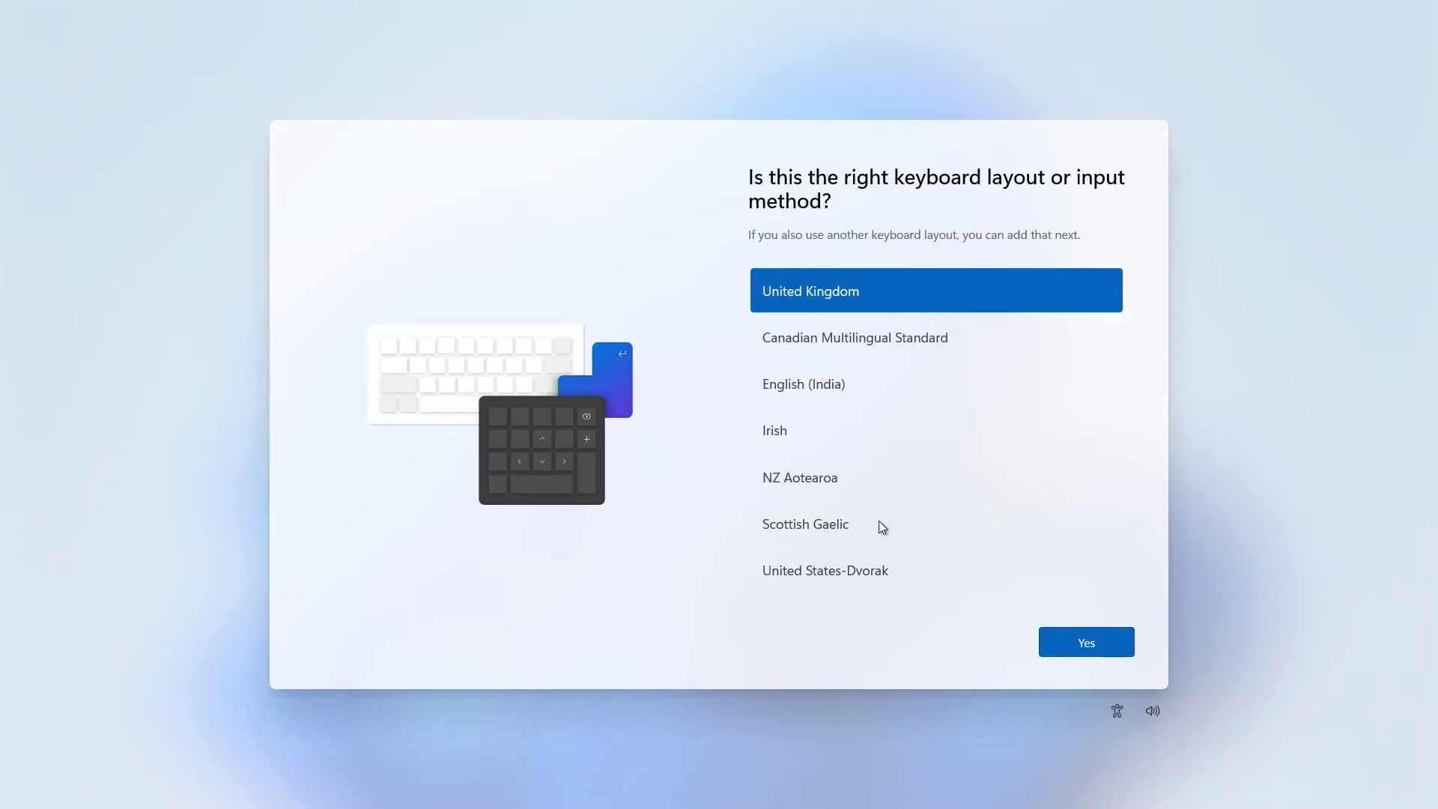
# Confirm the selected keyboard layout and skip adding a second layout
pyautogui.press('Down')
pyautogui.press('Down')
pyautogui.press('Return')
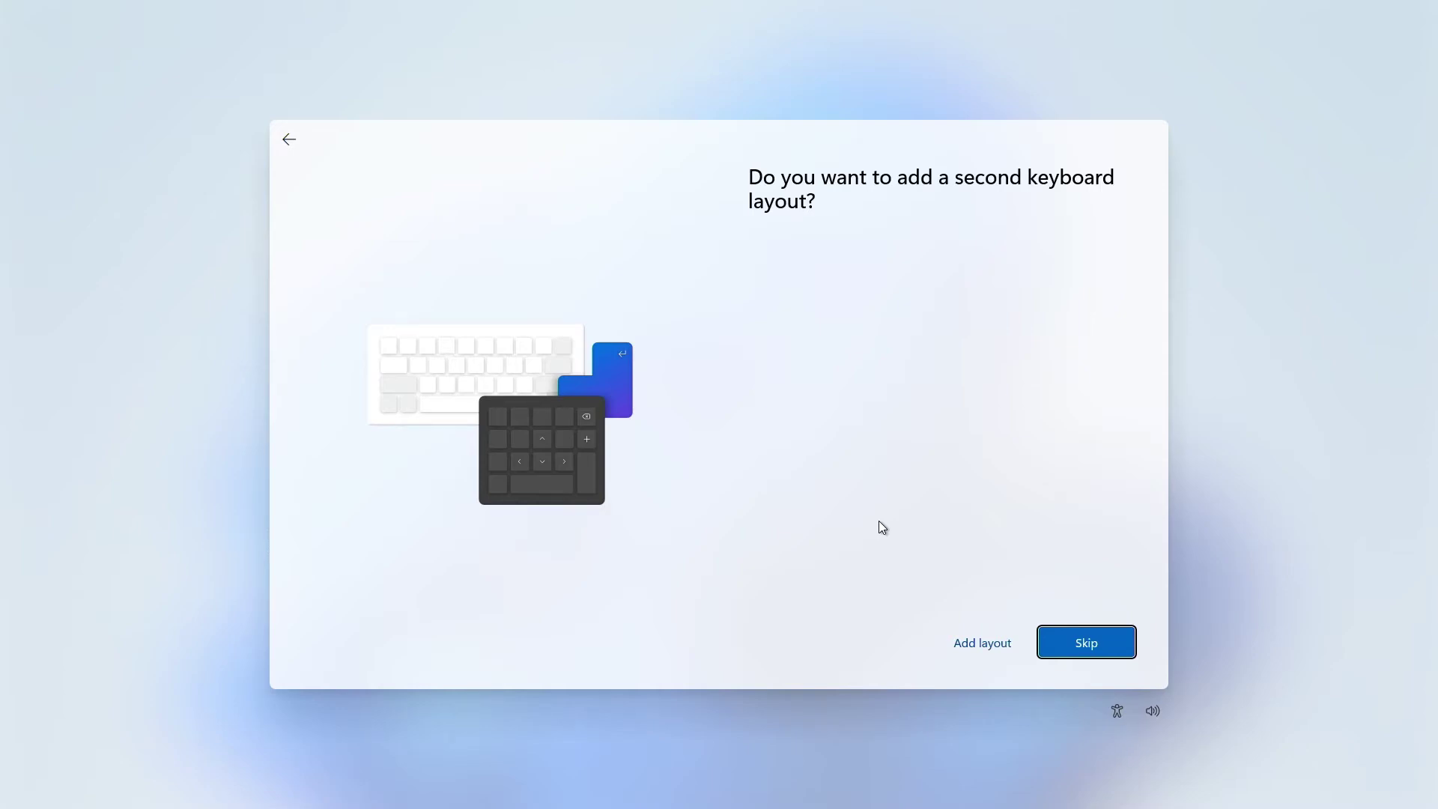
pyautogui.press('Return')
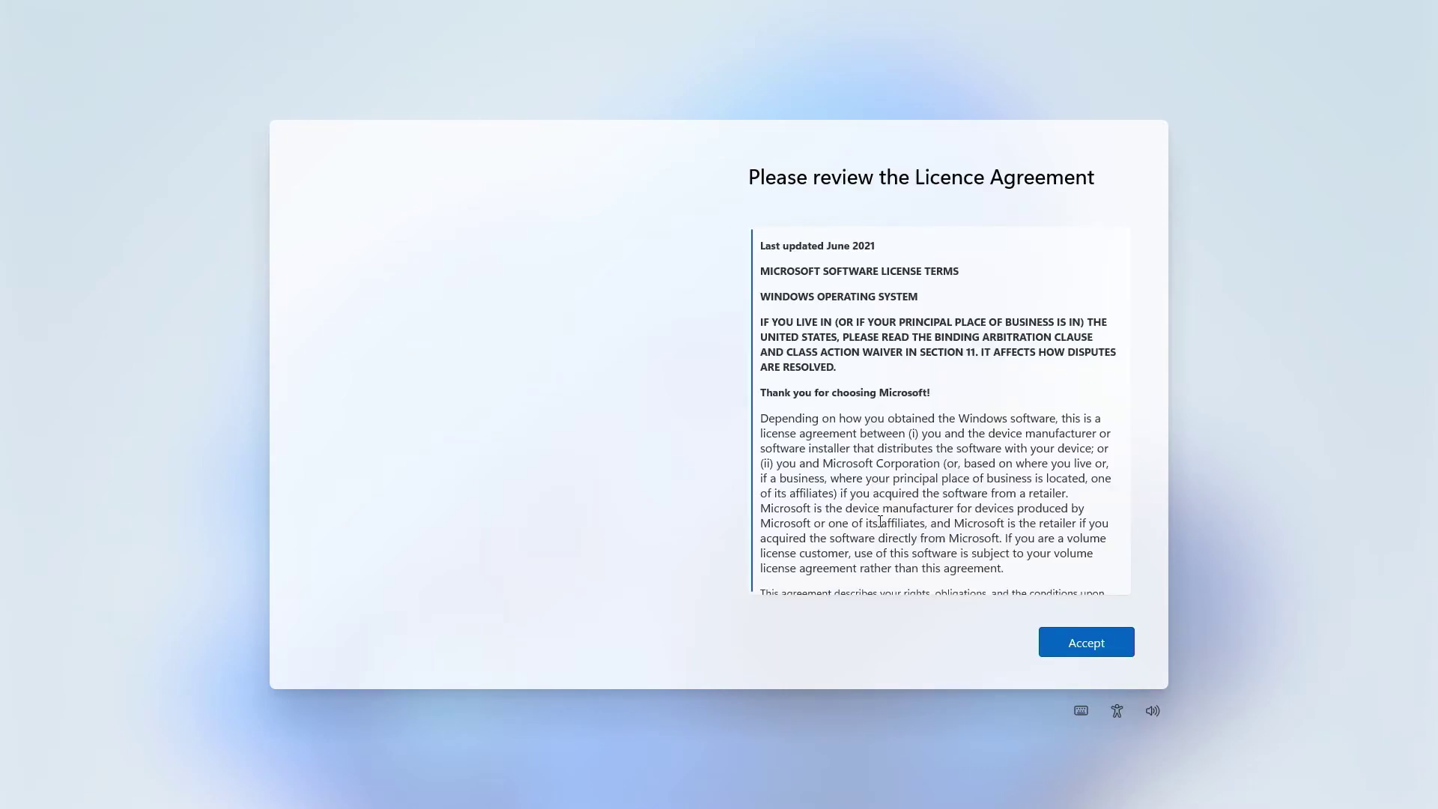
# Scroll through the licence agreement text and accept it
pyautogui.scroll(-5, 1059, 449)
pyautogui.scroll(-15, 1060, 449)
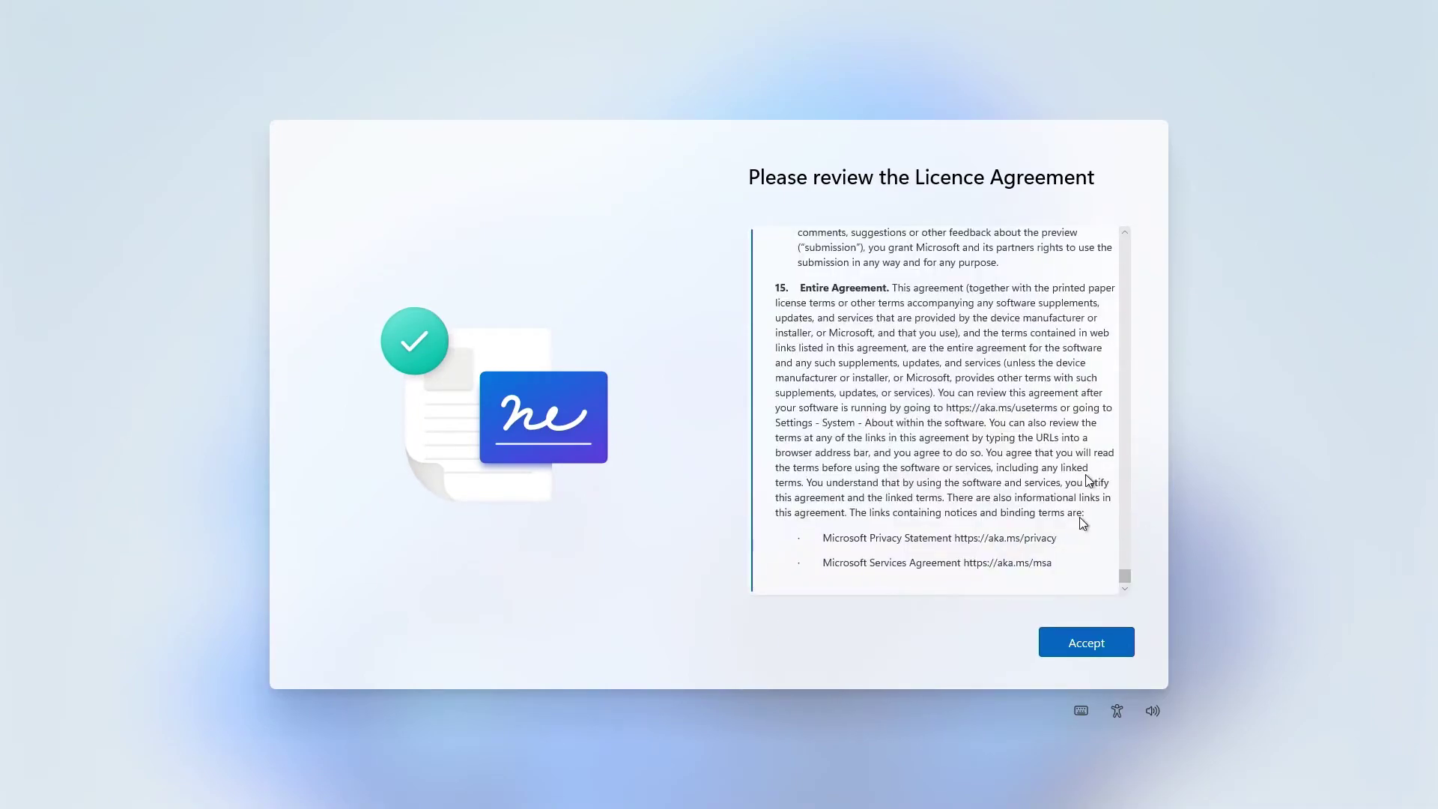
pyautogui.click(1078, 641)
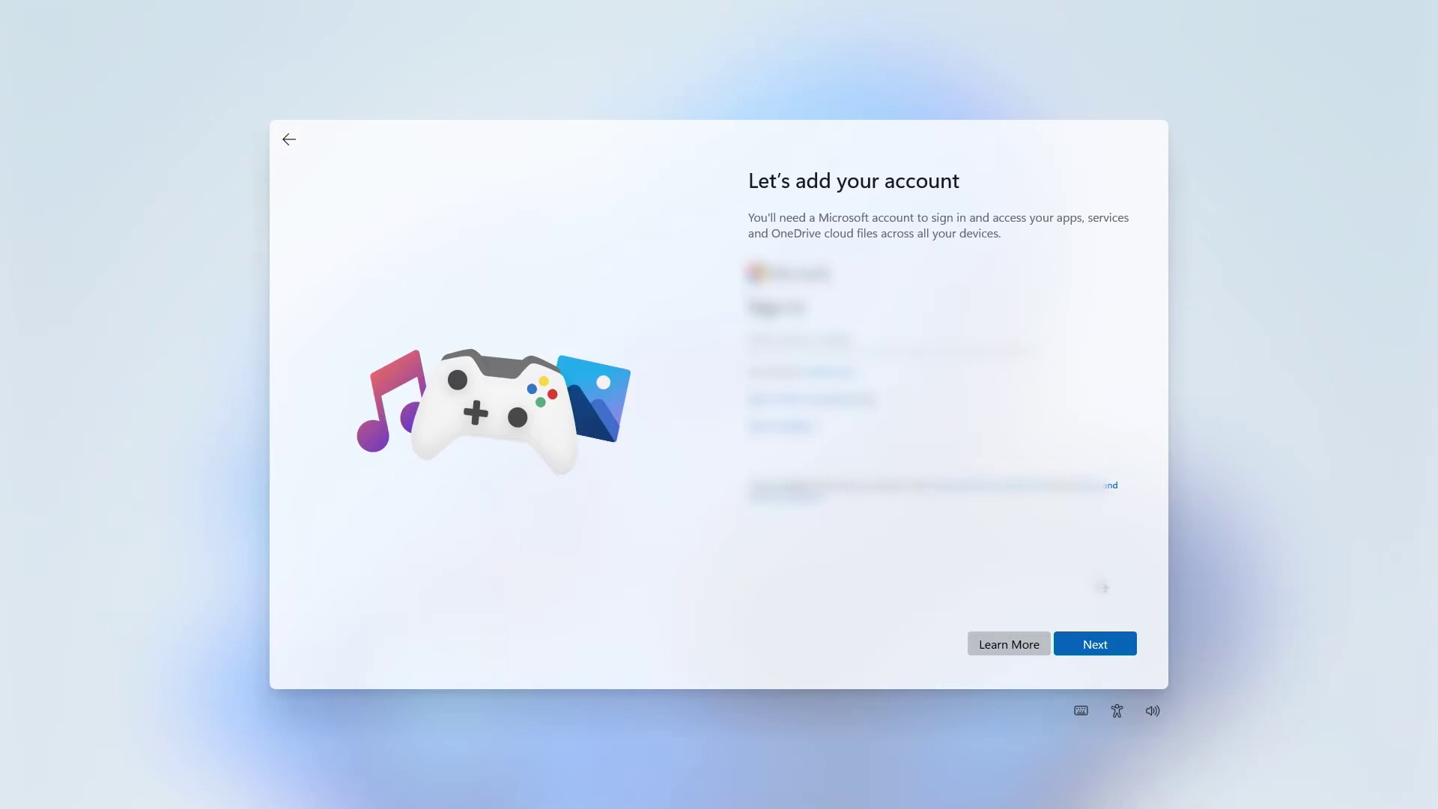
# Sign in with the Microsoft account's e-mail address and its password
pyautogui.write('test@outlook')
pyautogui.click(1102, 646)
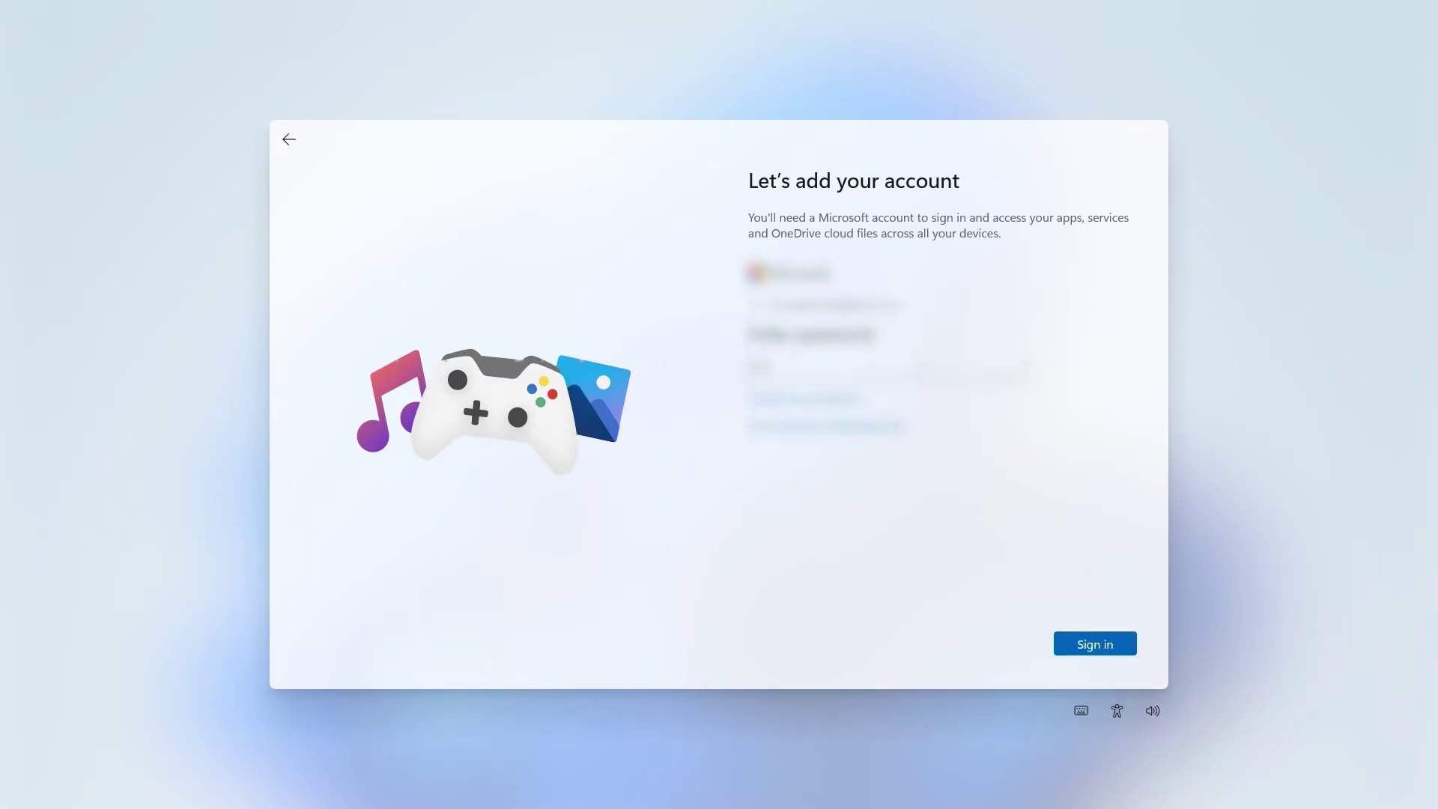
pyautogui.write('password')
pyautogui.press('Return')
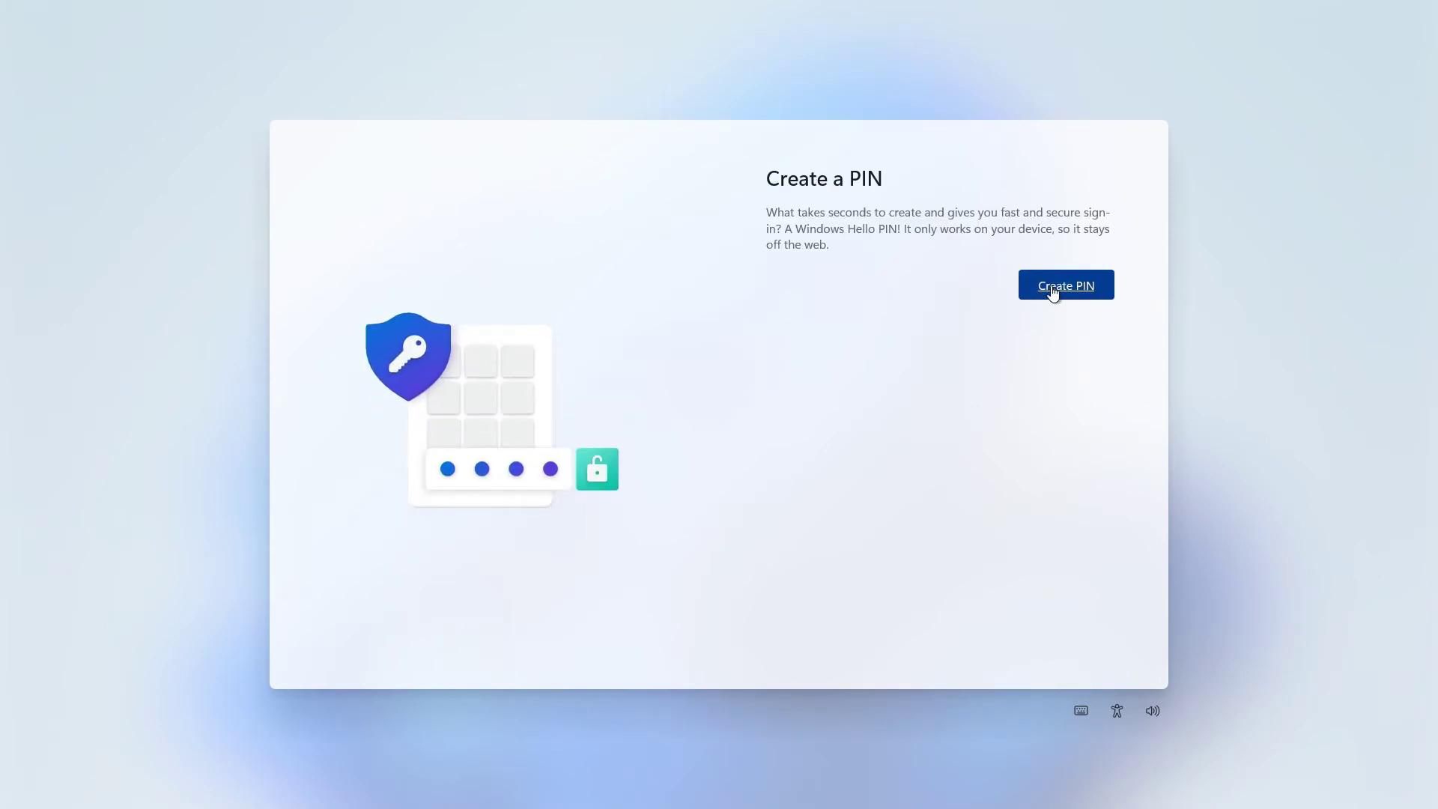
# Create a Windows Hello PIN, entering it in New PIN and Confirm PIN
pyautogui.click(1053, 292)
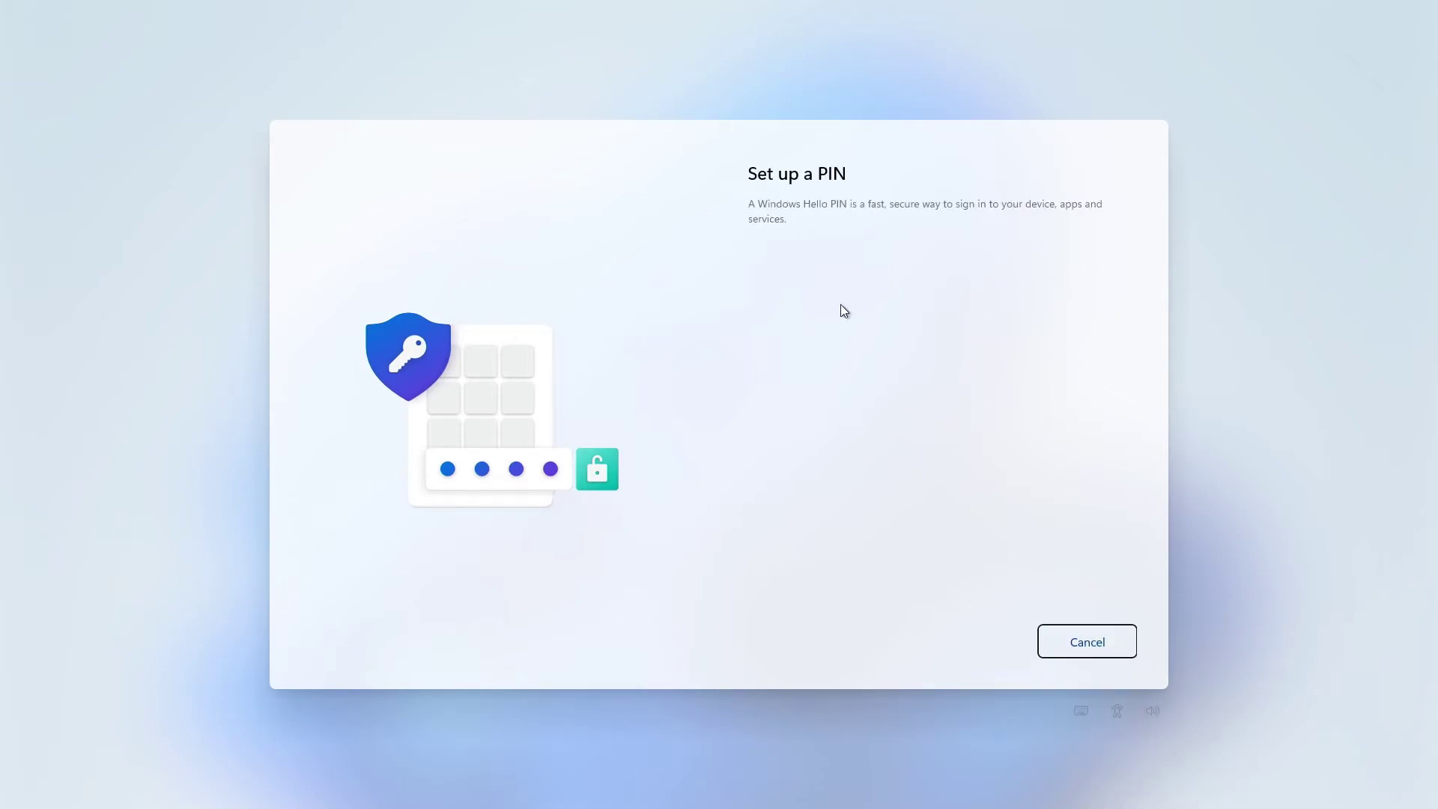
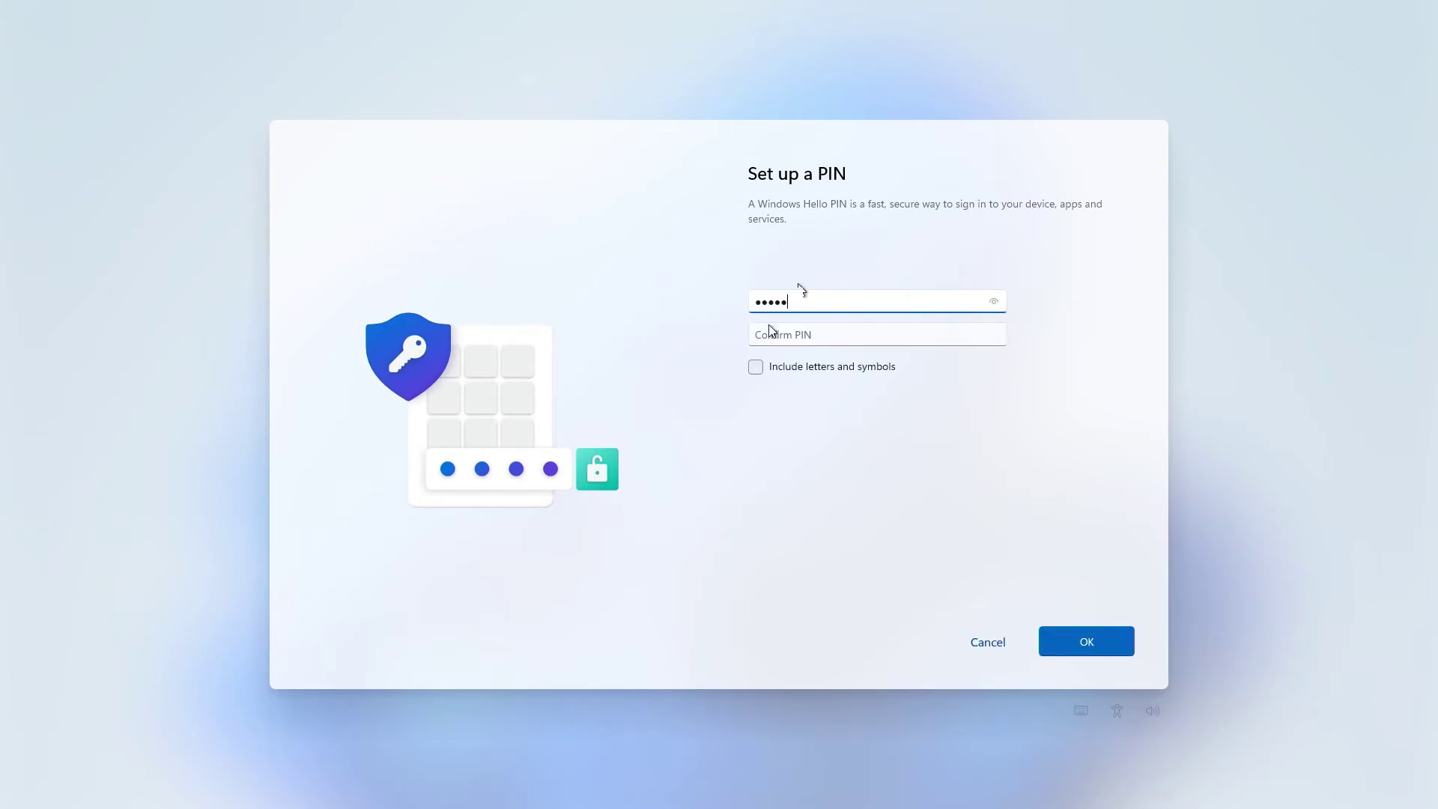
pyautogui.click(772, 334)
pyautogui.press('Return')
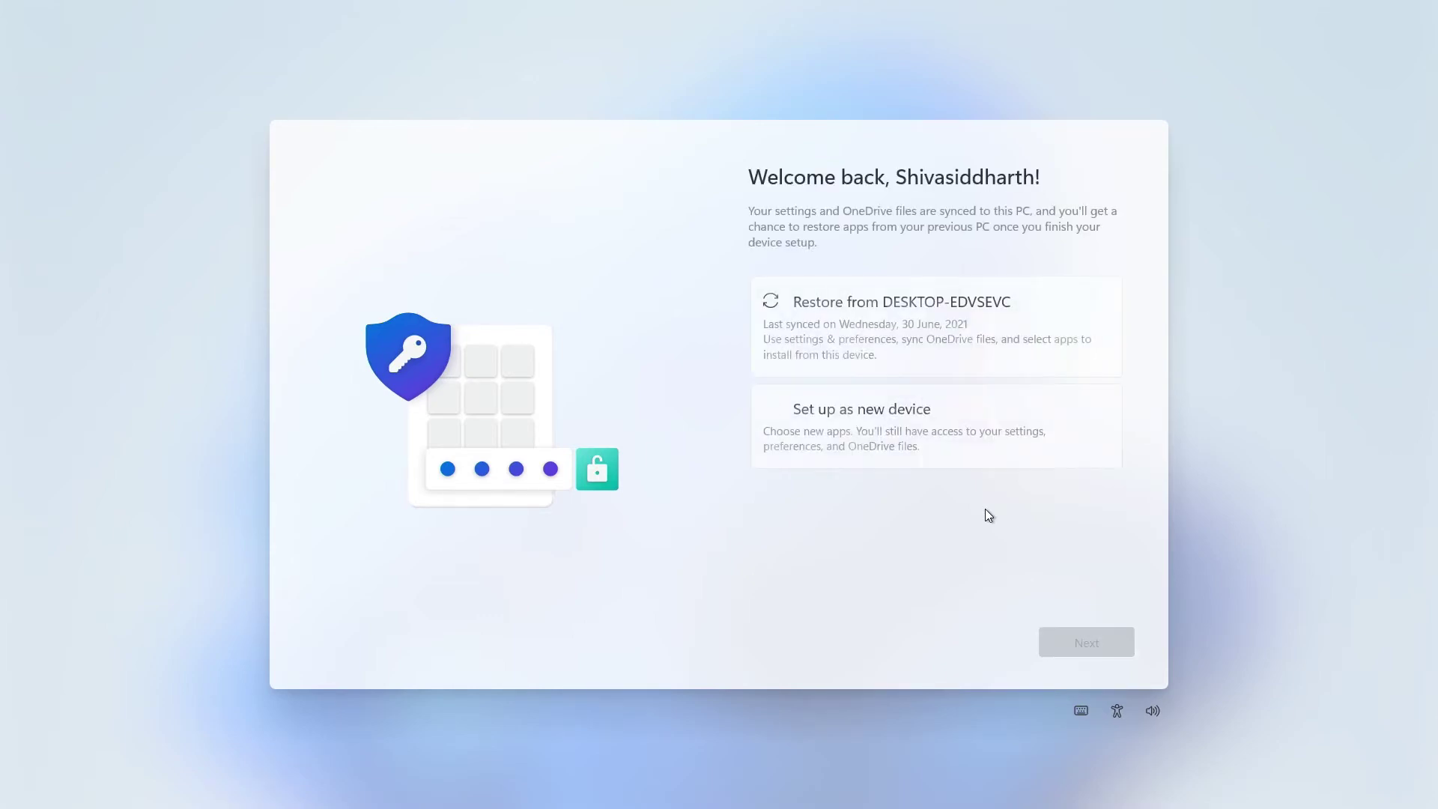
# Choose 'Set up as new device' and accept the default privacy settings
pyautogui.click(887, 432)
pyautogui.click(1093, 642)
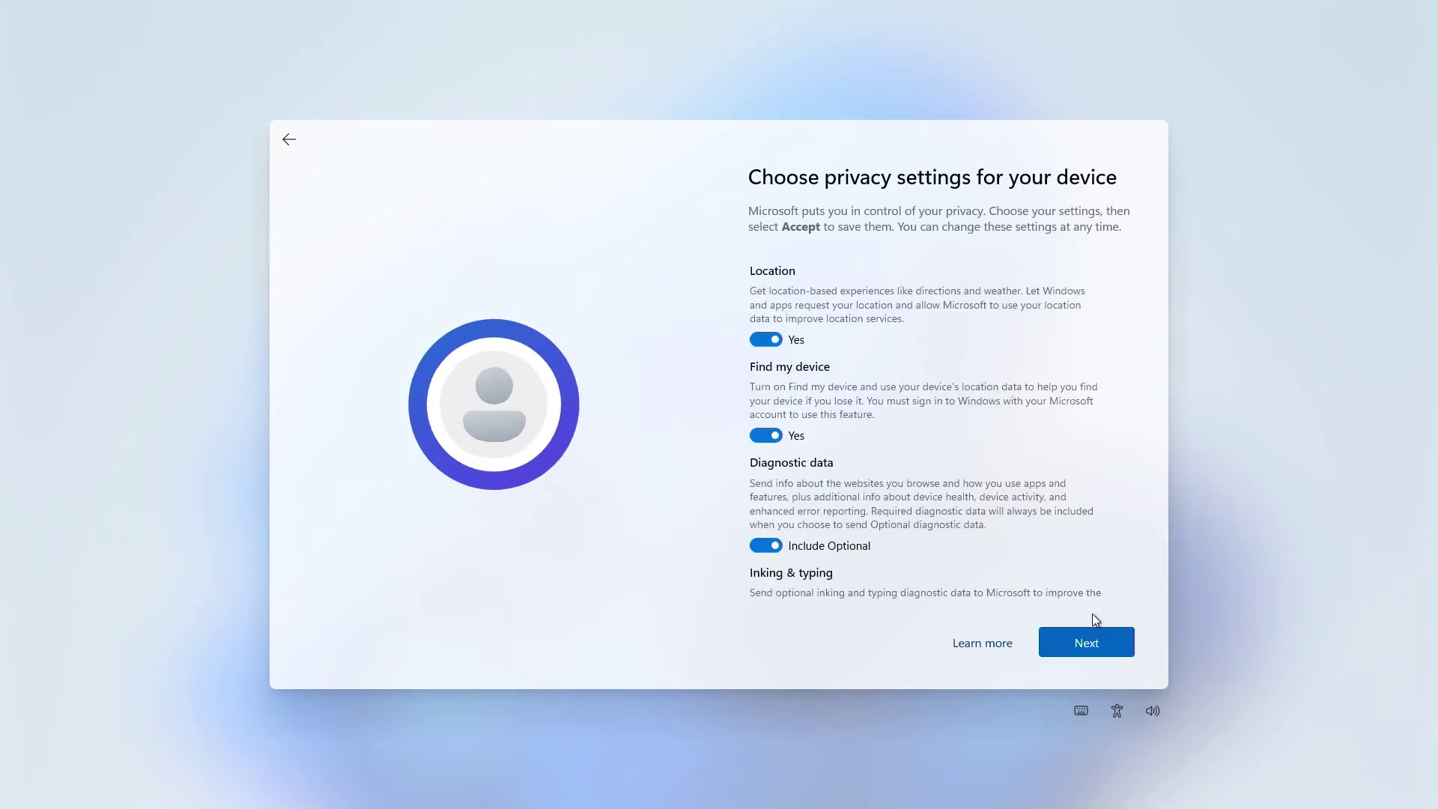
pyautogui.scroll(-3, 1023, 374)
pyautogui.click(1086, 642)
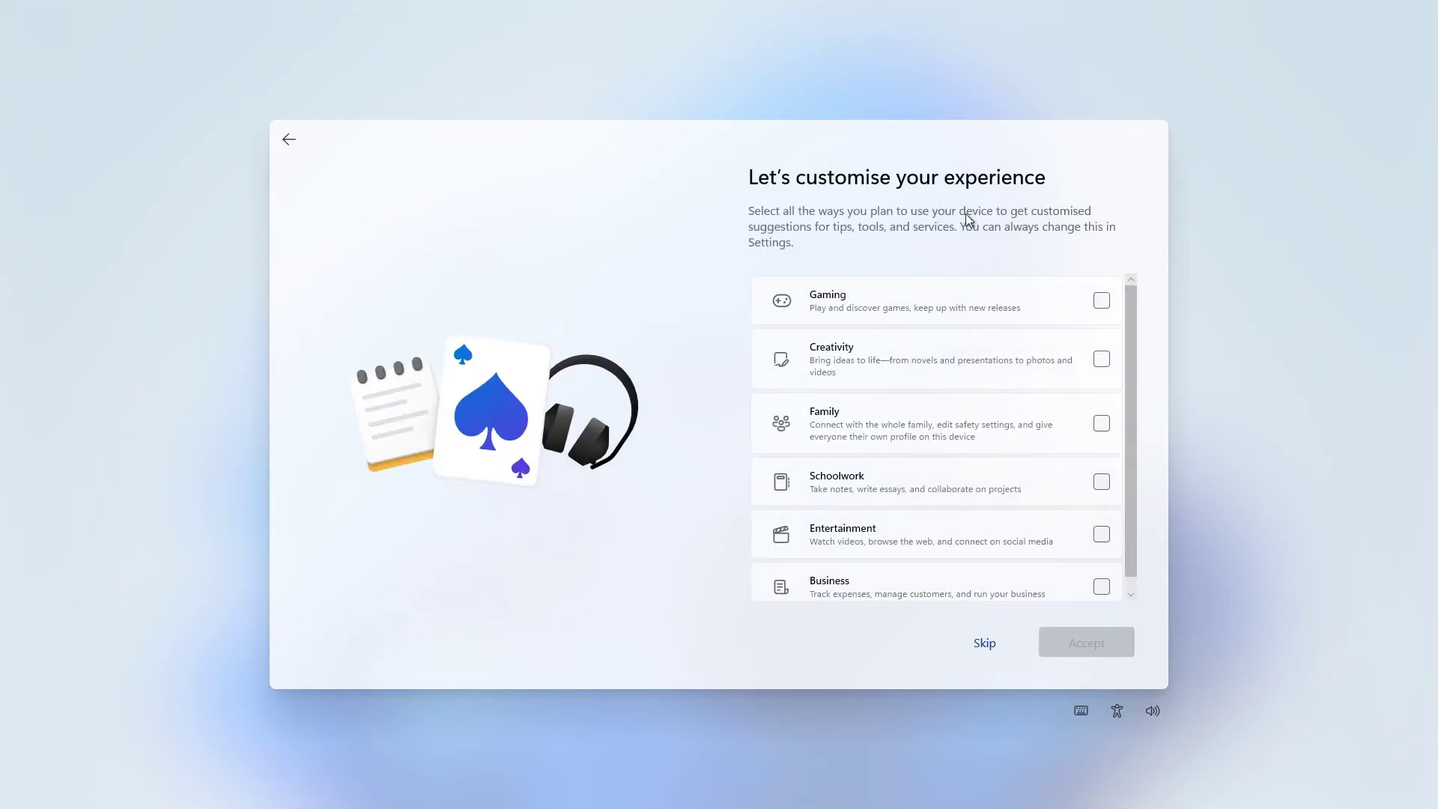
# Skip usage customisation and choose 'Only store files on this device' instead of OneDrive
pyautogui.click(985, 648)
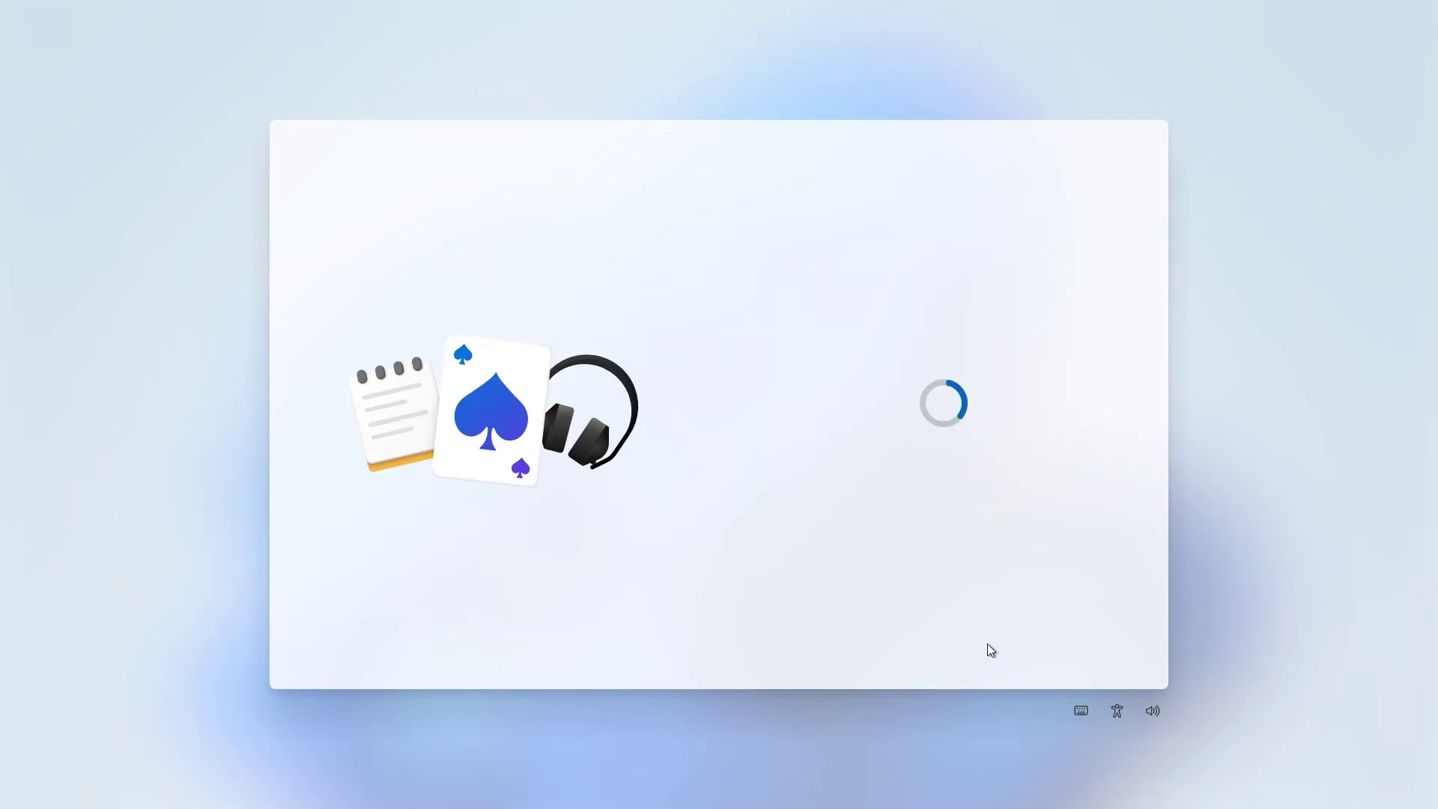
pyautogui.click(954, 390)
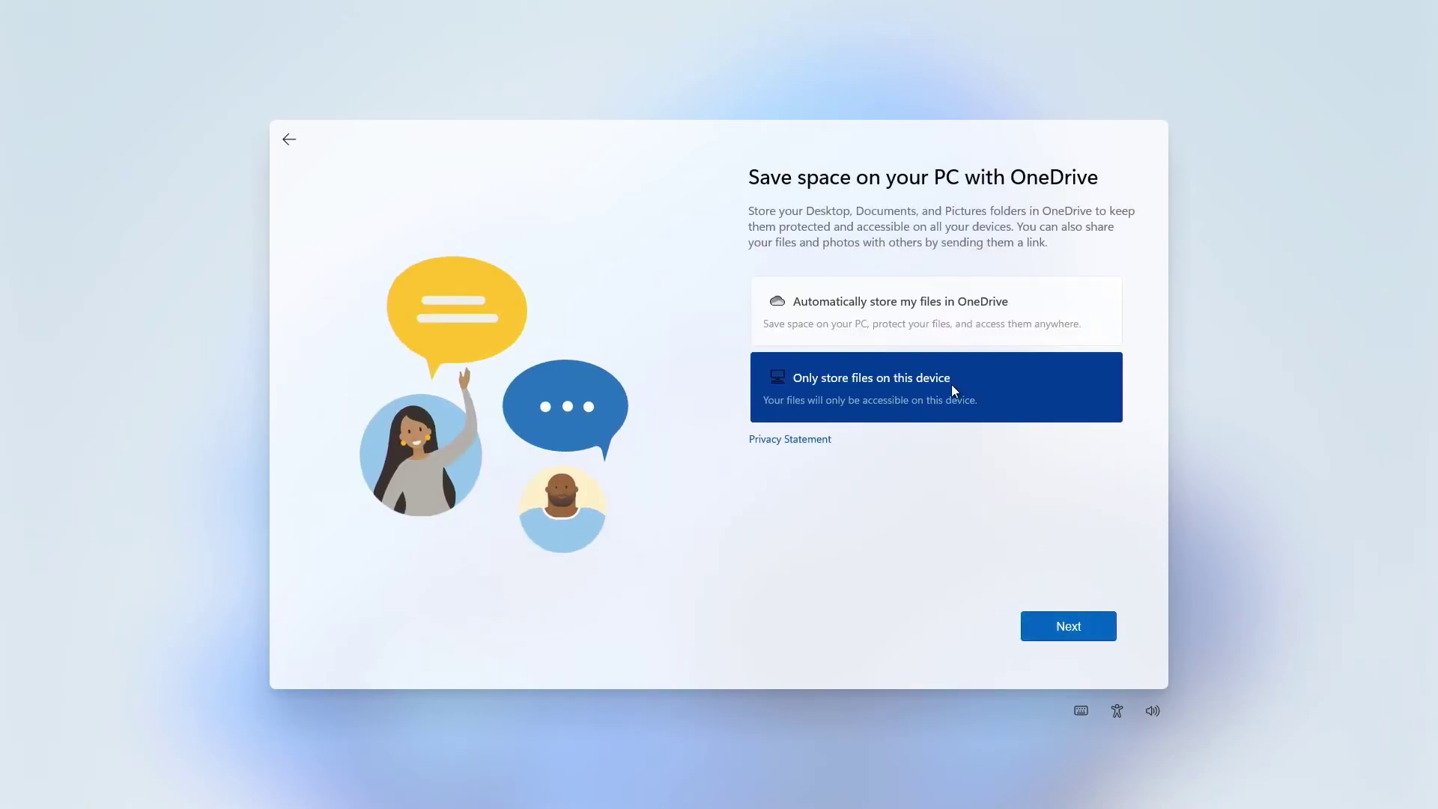
pyautogui.click(1081, 628)
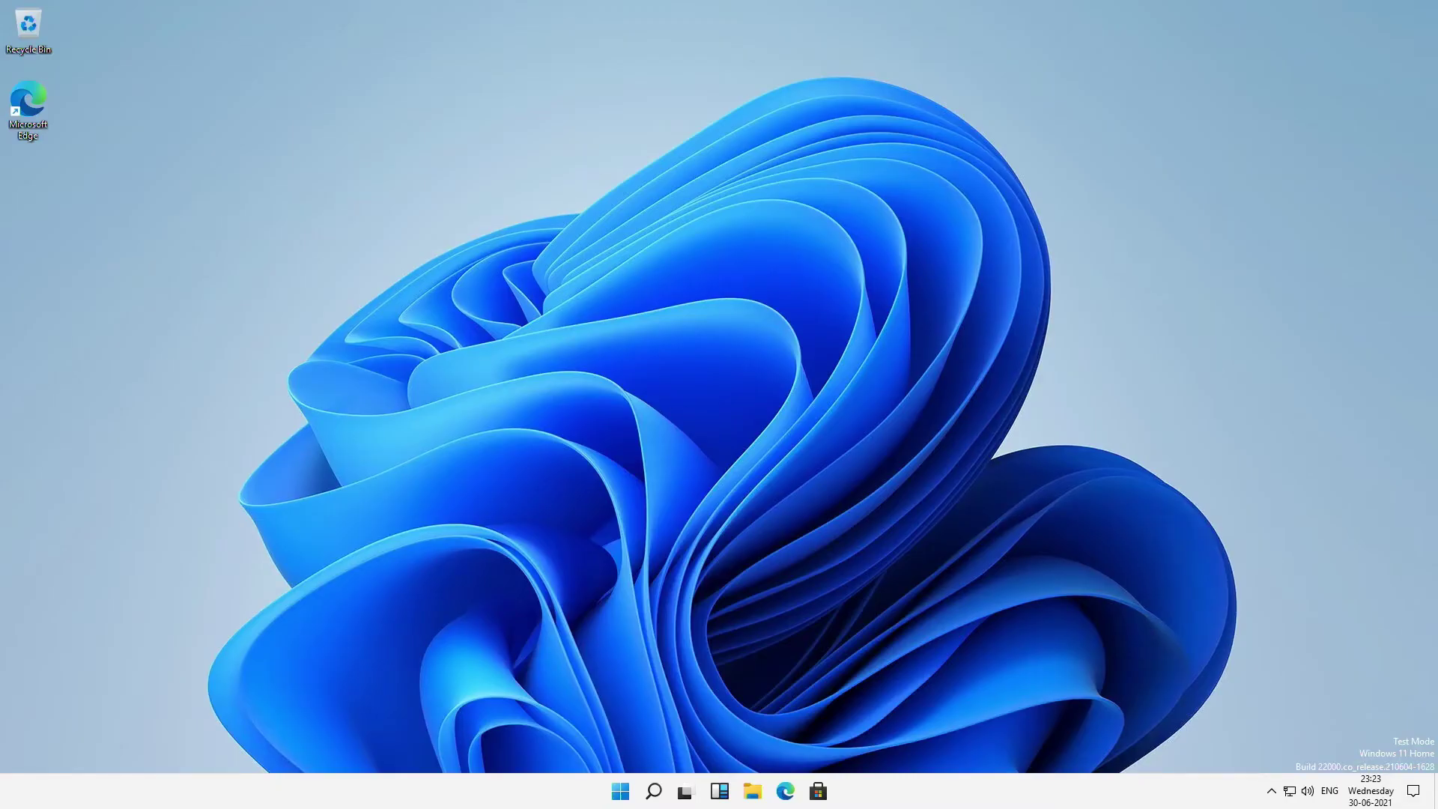
# Open the Start menu, dismiss it to the desktop, then bring Start up again
pyautogui.press('super')
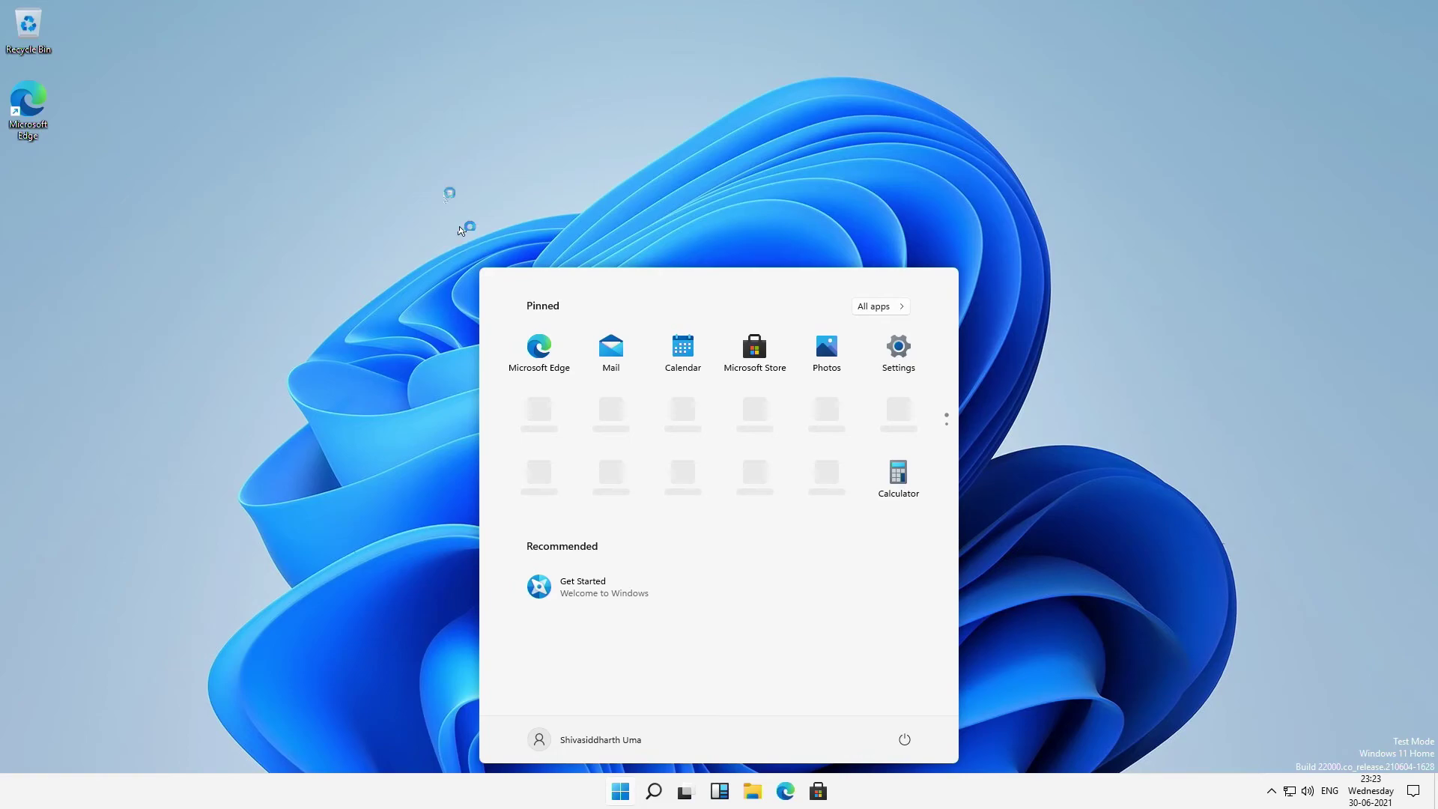
pyautogui.click(313, 421)
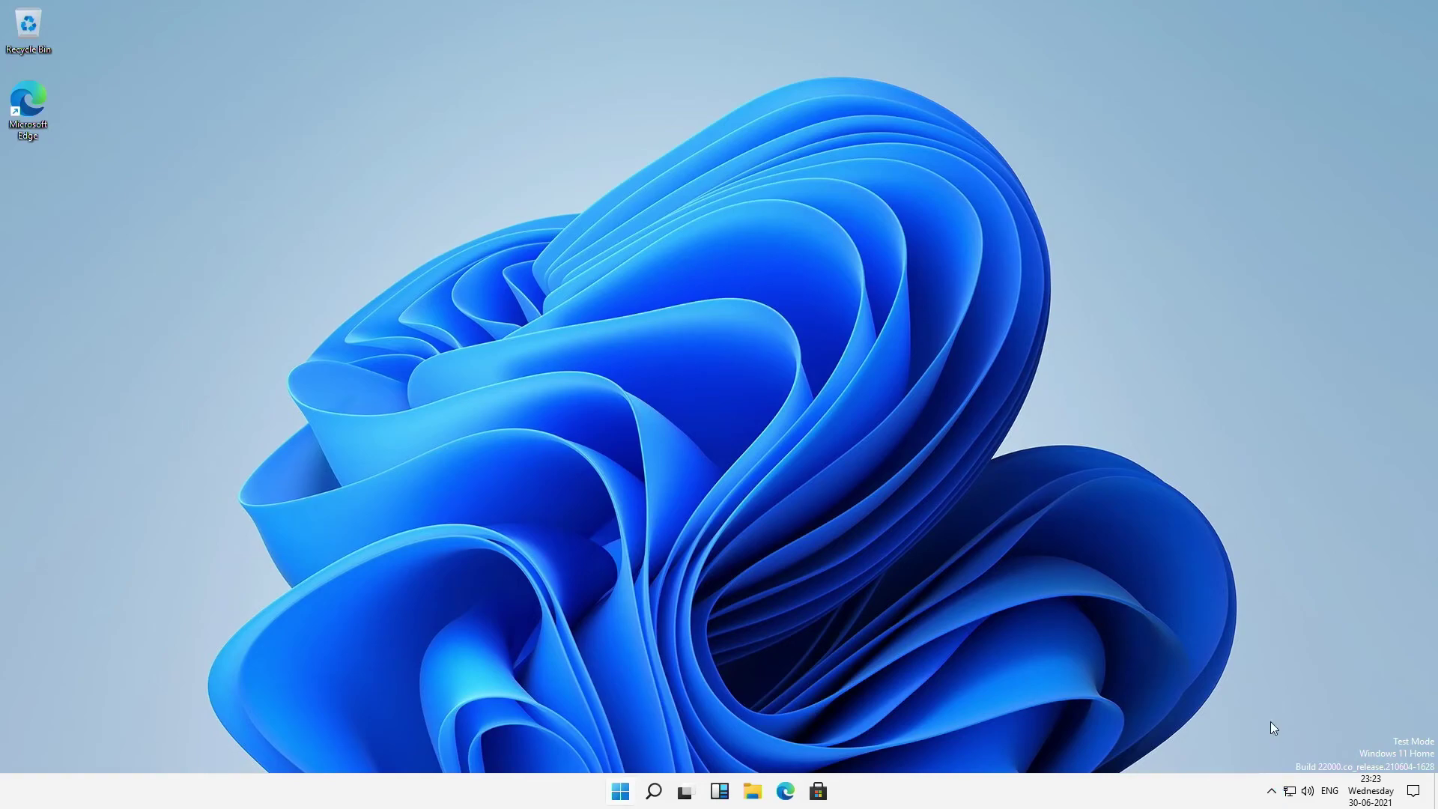
pyautogui.press('super')
pyautogui.press('super')
# Launch Task Manager, centre it, expand to full details and show the Performance tab
pyautogui.hotkey('ctrl', 'shift', 'Escape')
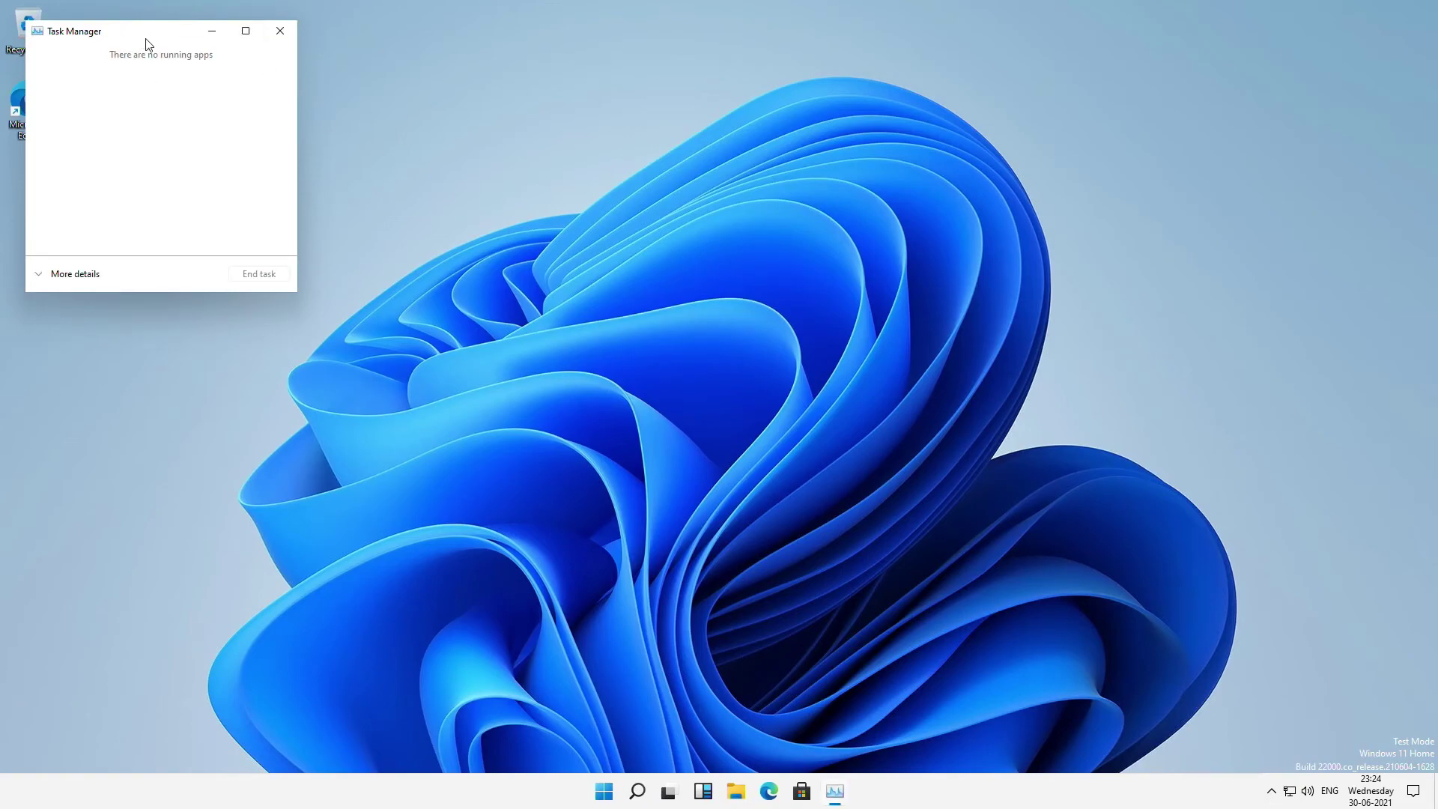
pyautogui.moveTo(147, 44); pyautogui.dragTo(700, 282)
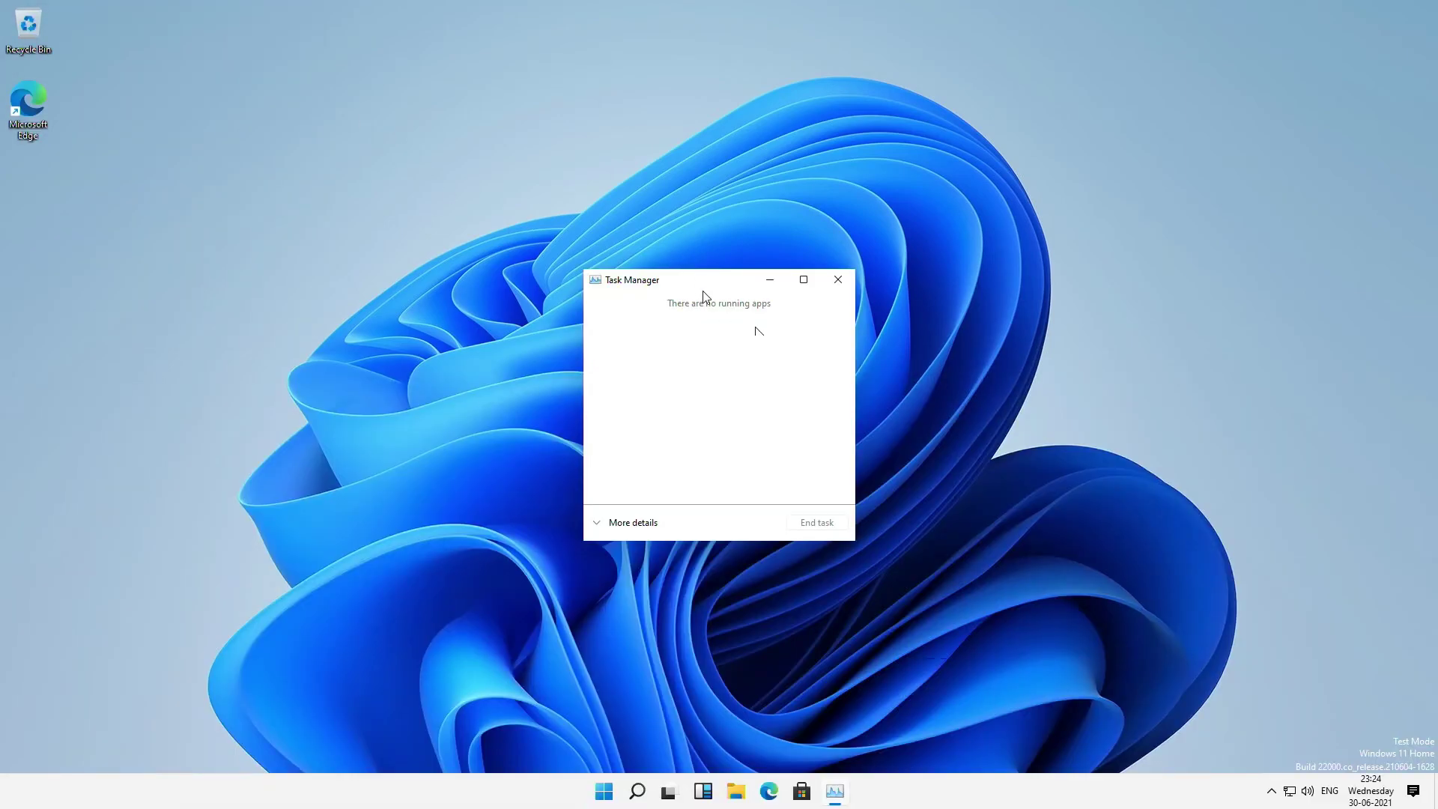
pyautogui.click(623, 524)
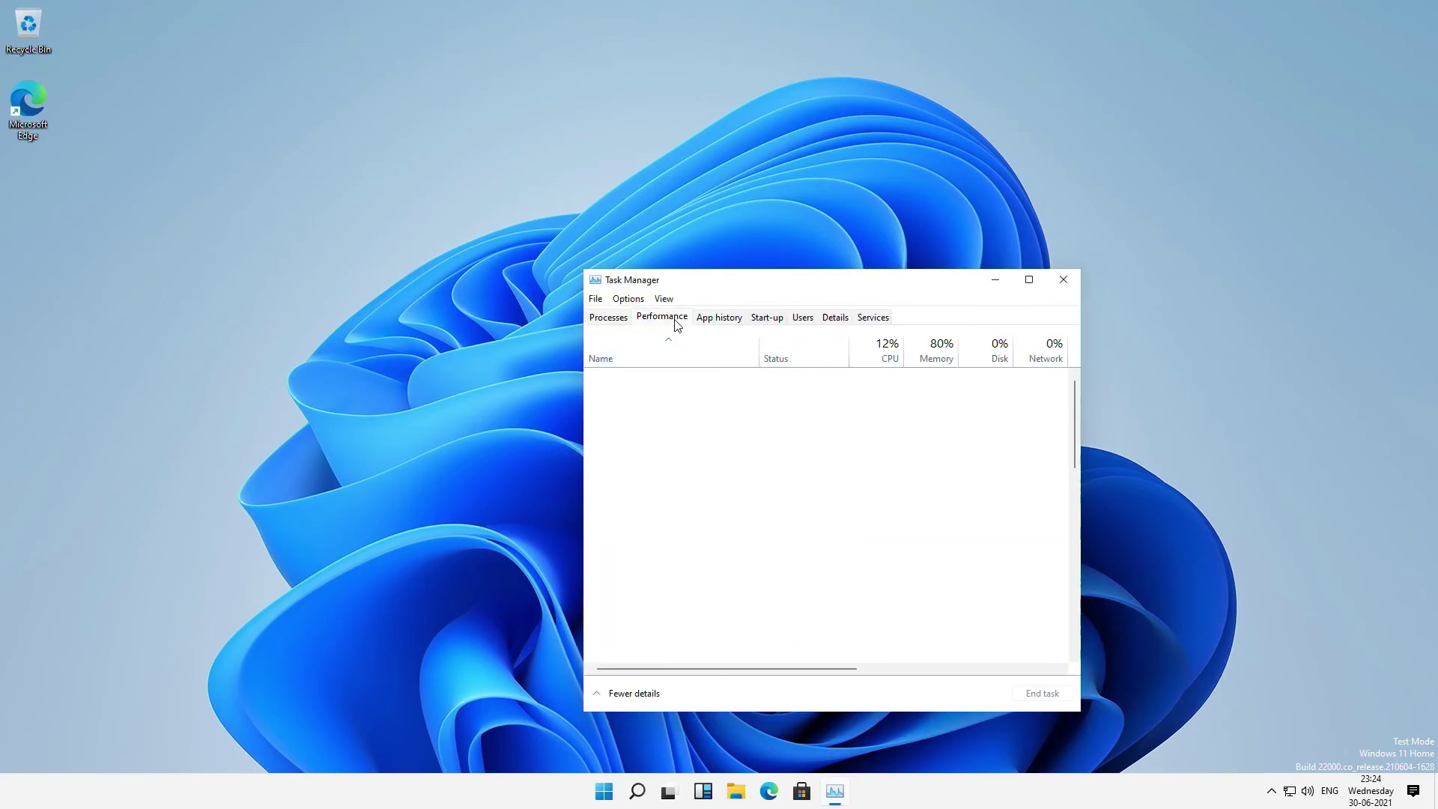
pyautogui.click(674, 319)
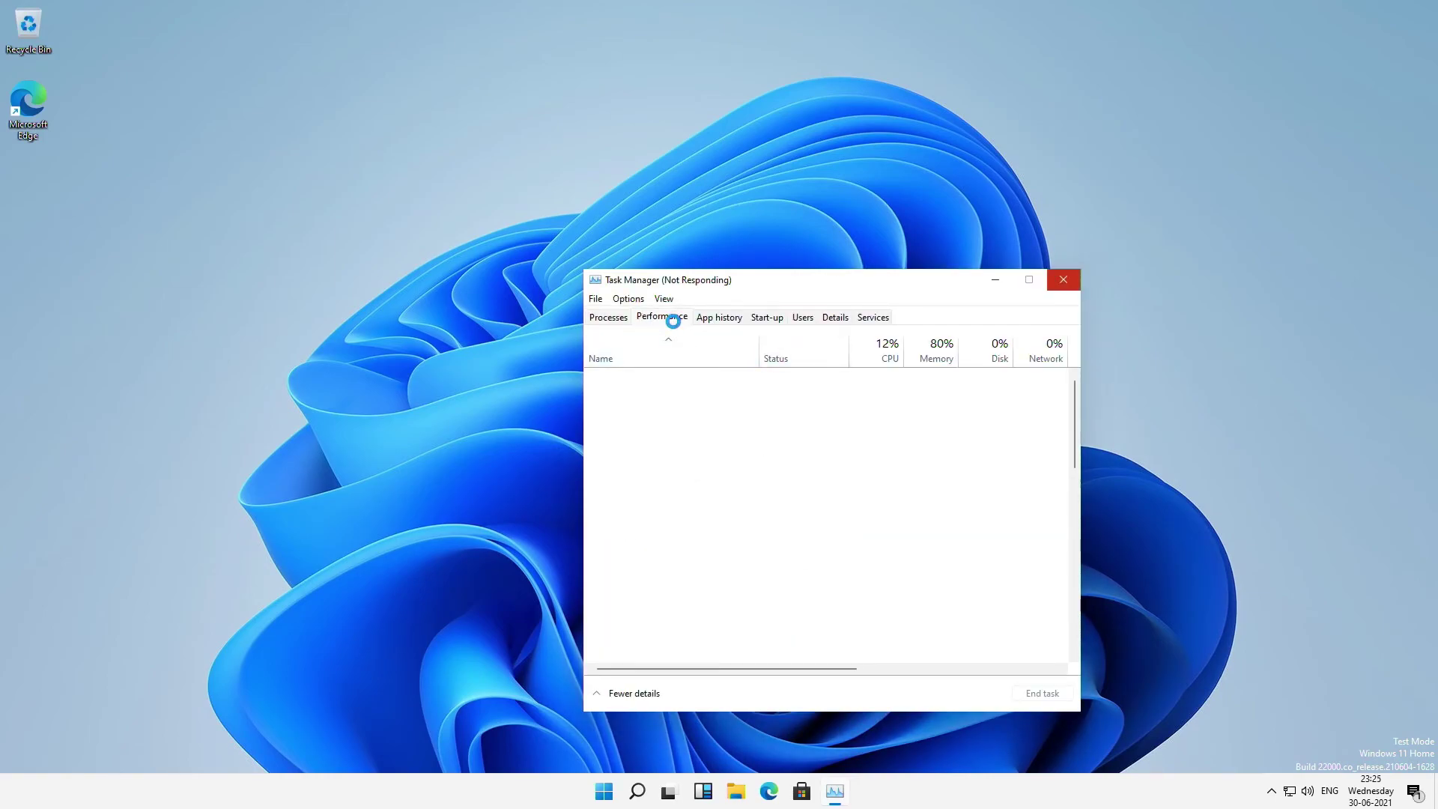